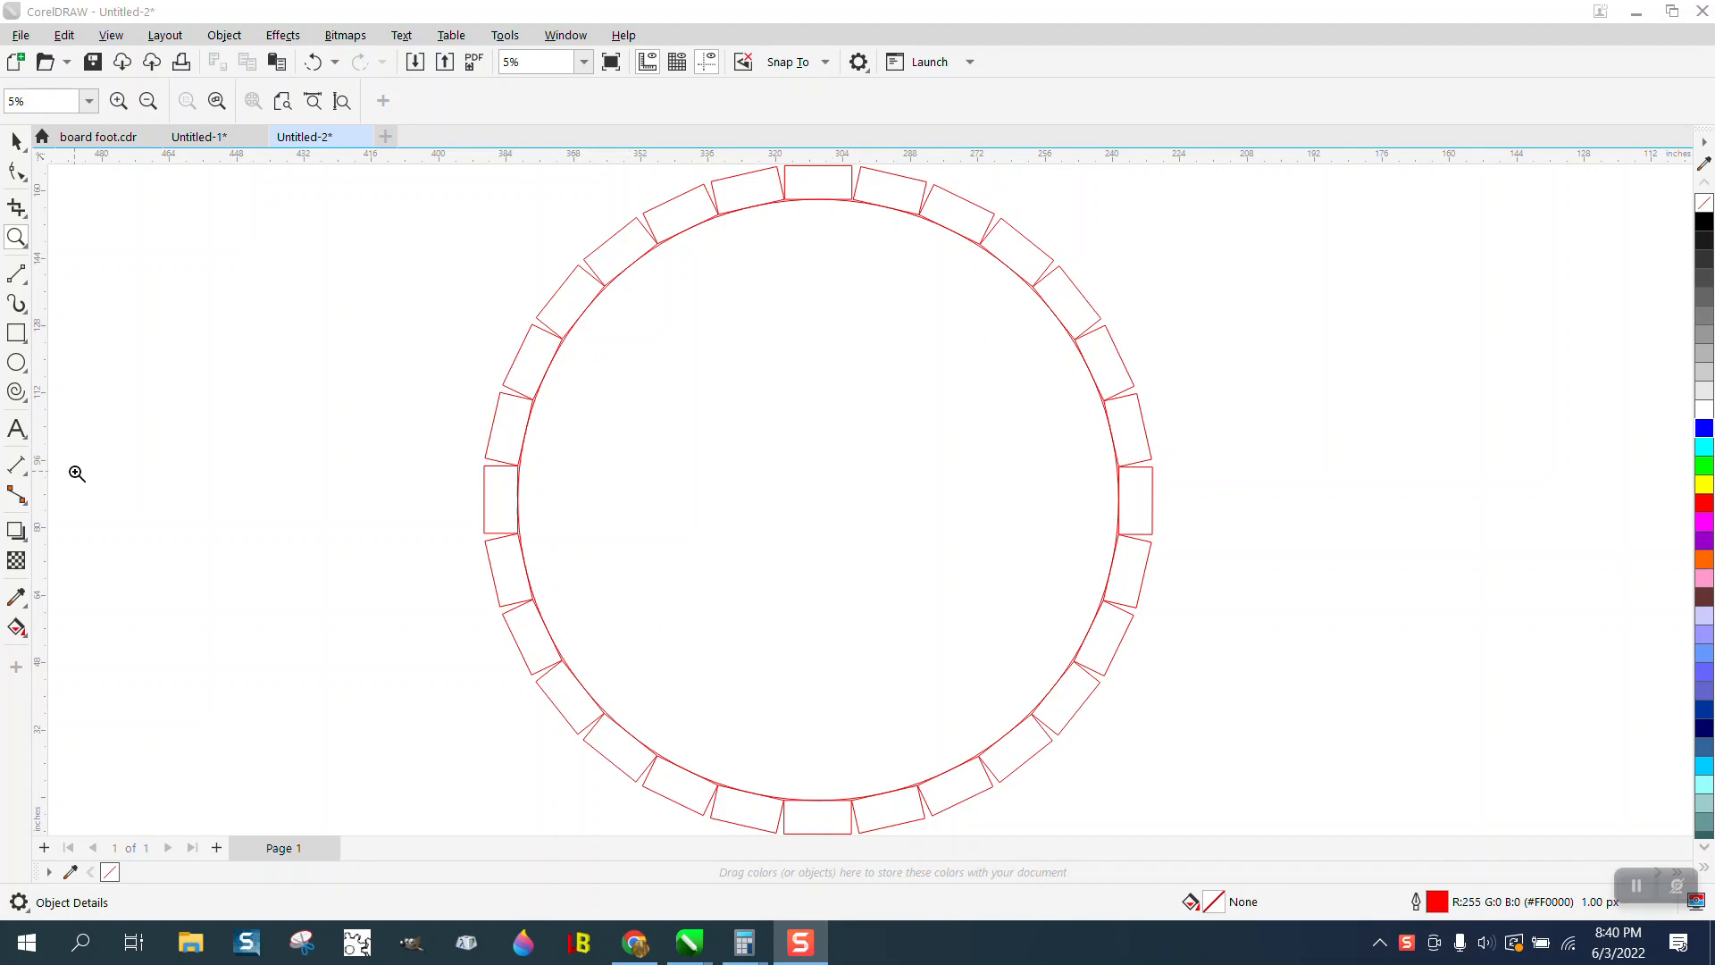
Group the ring of blocks with its inner circle and centre the group on the page
{"action": "left_click", "coordinate": [21, 278]}
{"action": "left_click", "coordinate": [93, 298]}
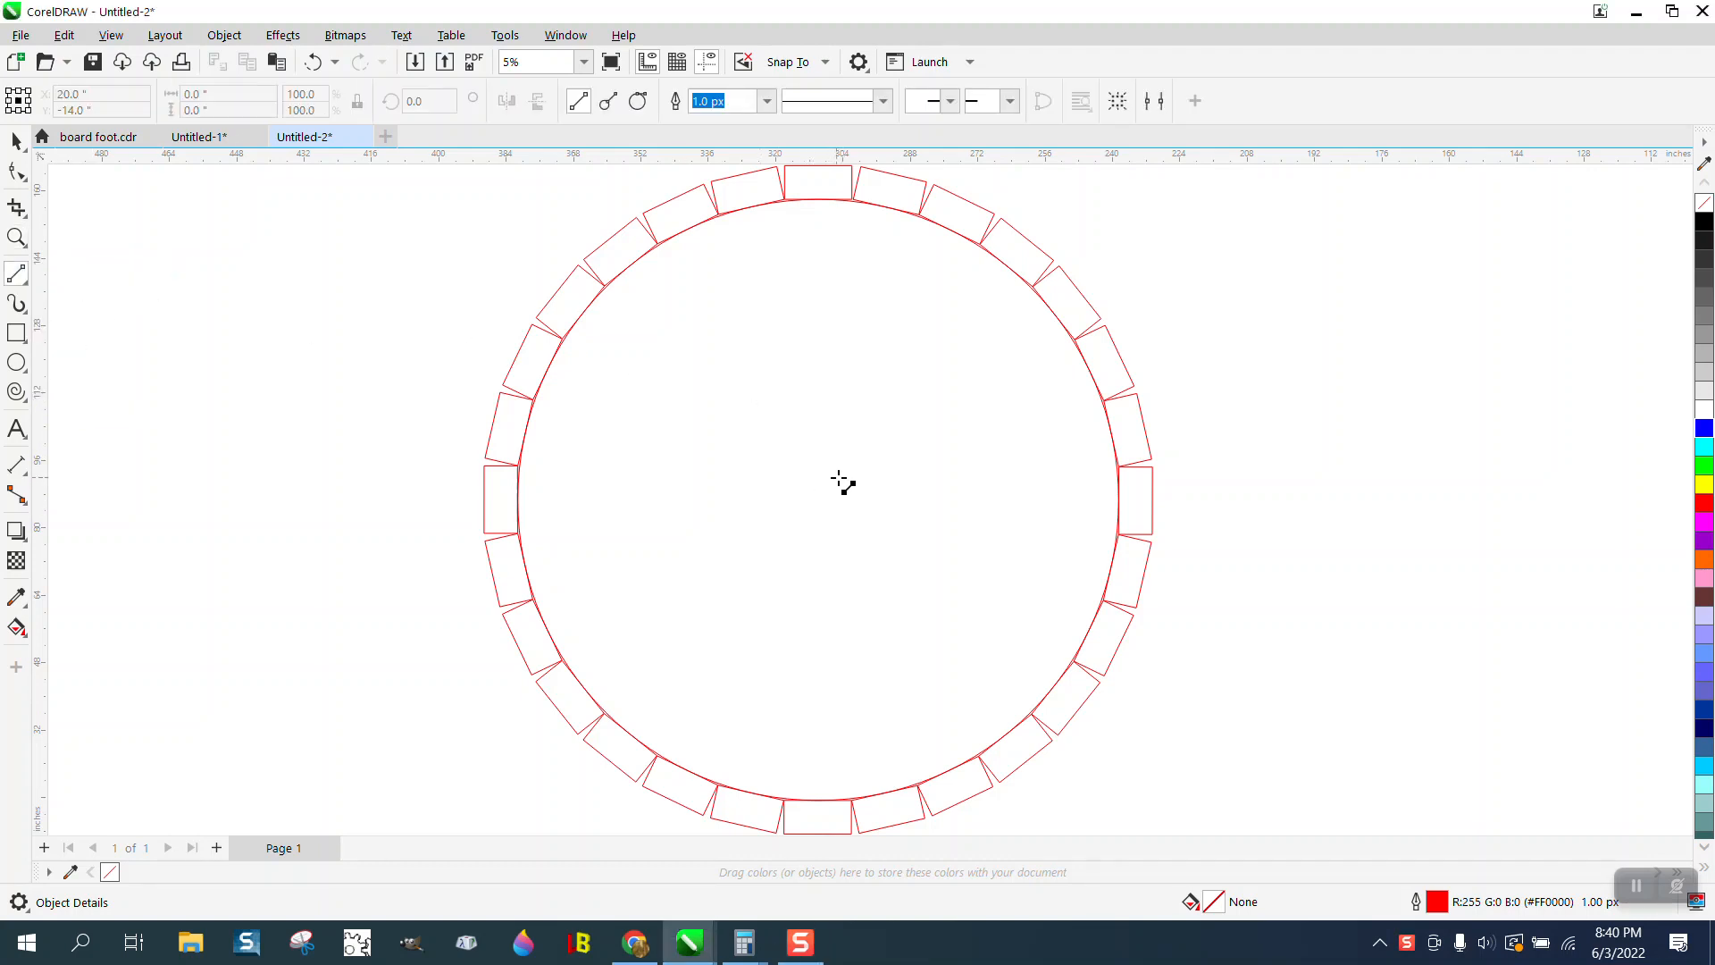
{"action": "scroll", "coordinate": [657, 500], "scroll_direction": "down", "scroll_amount": 4}
{"action": "left_click", "coordinate": [16, 141]}
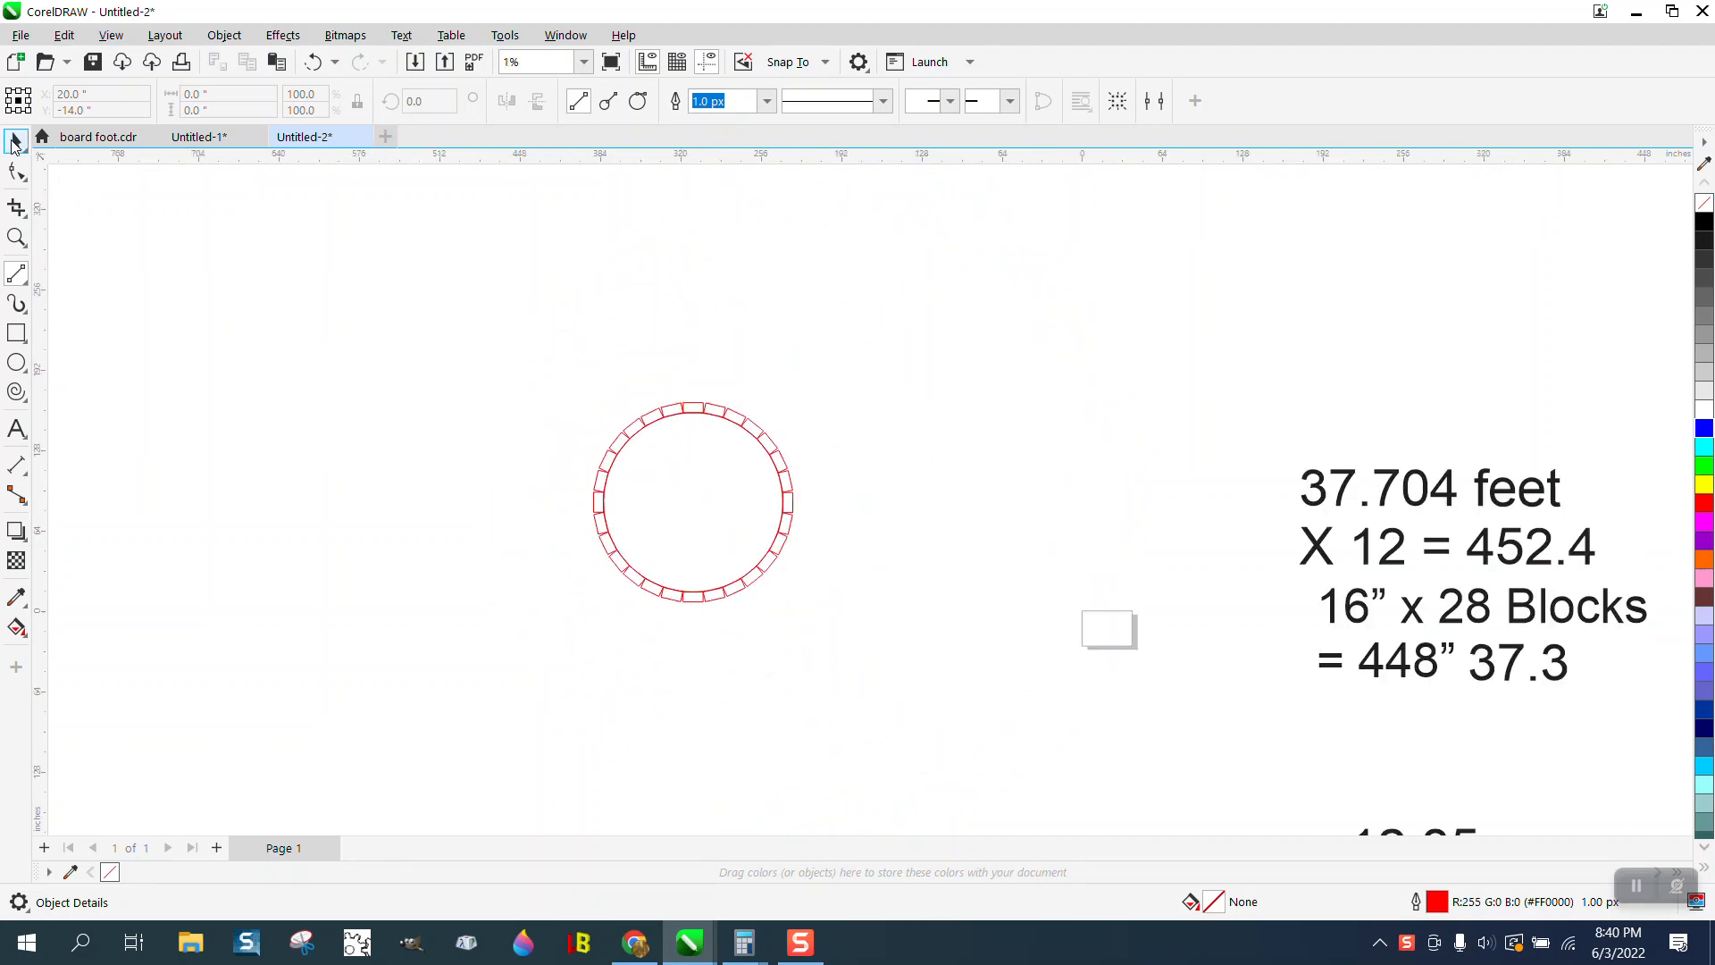
{"action": "left_click_drag", "start_coordinate": [479, 345], "coordinate": [918, 656]}
{"action": "key", "text": "ctrl+g"}
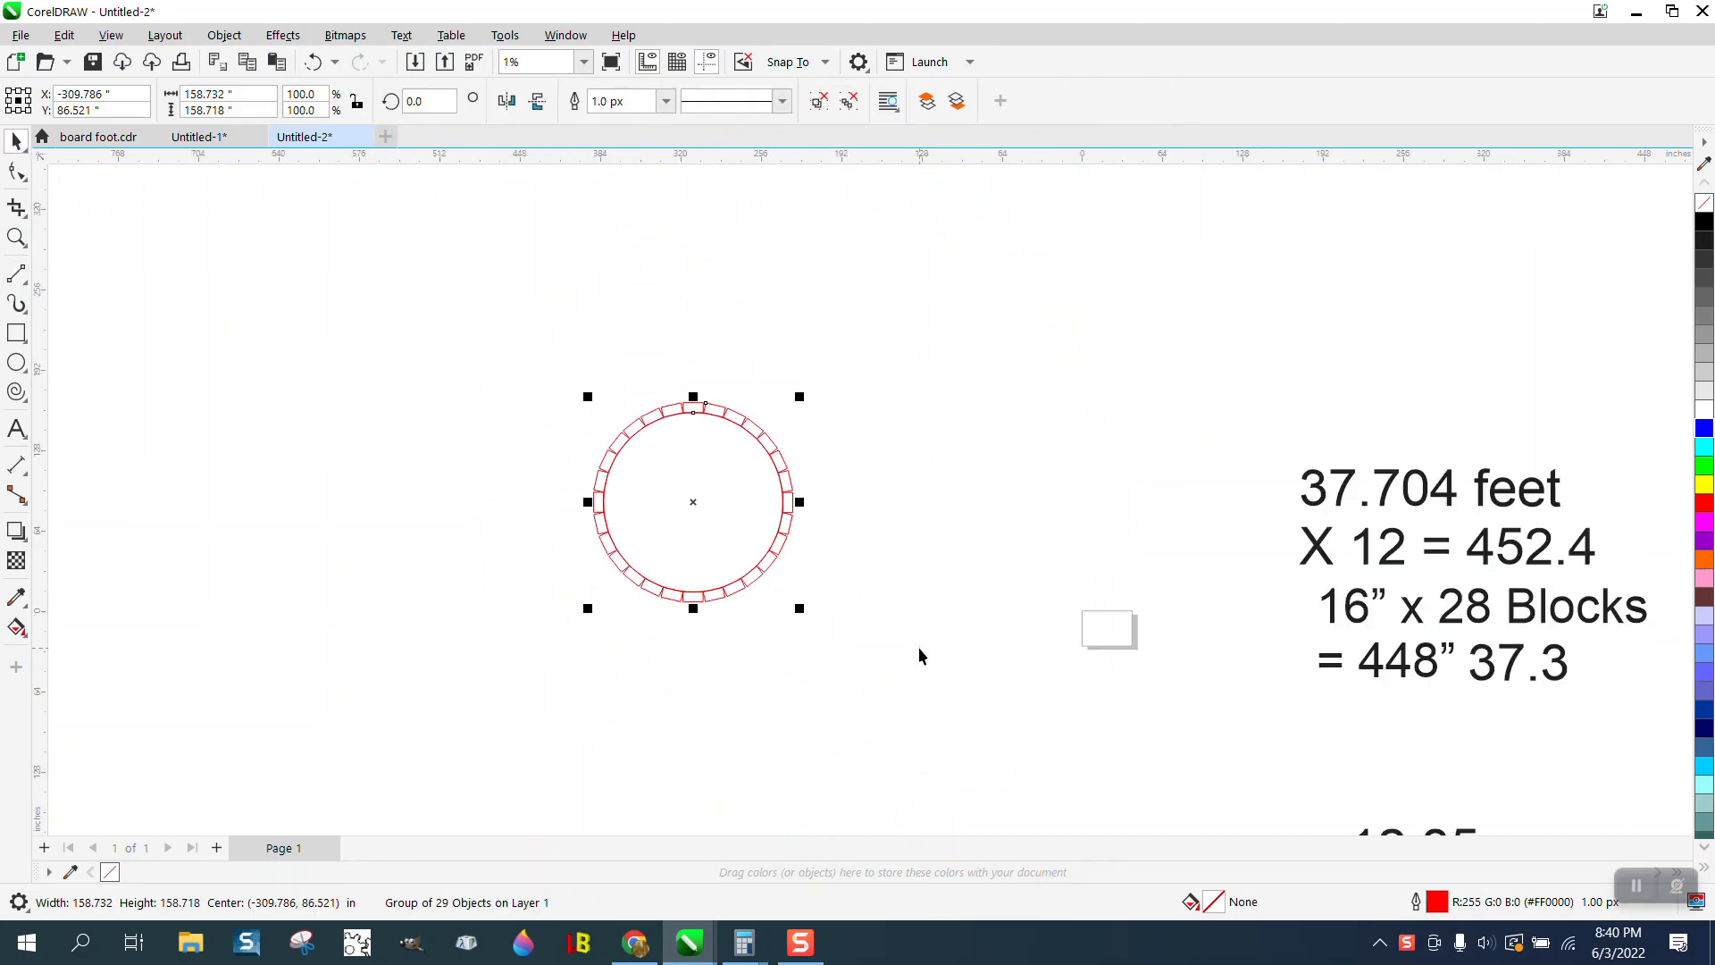
{"action": "key", "text": "p"}
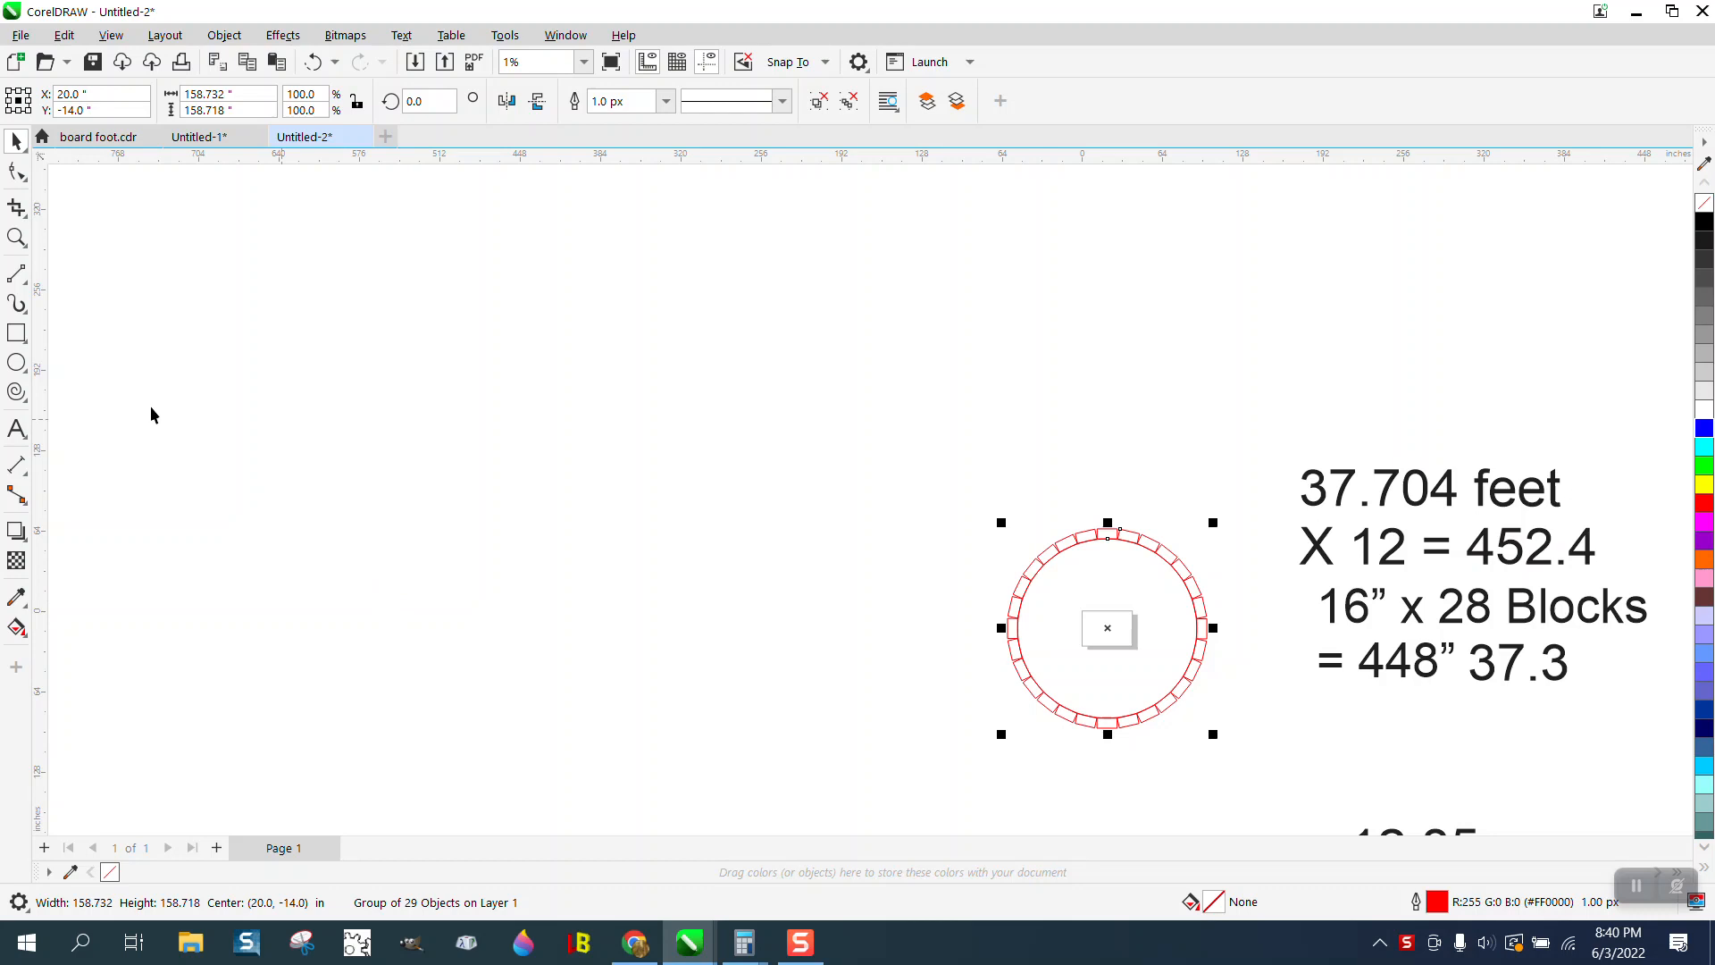
Draw a two-point line about 71 inches long from the ring's centre to its inner circle, and delete it
{"action": "left_click", "coordinate": [16, 237]}
{"action": "left_click_drag", "start_coordinate": [974, 502], "coordinate": [1375, 788]}
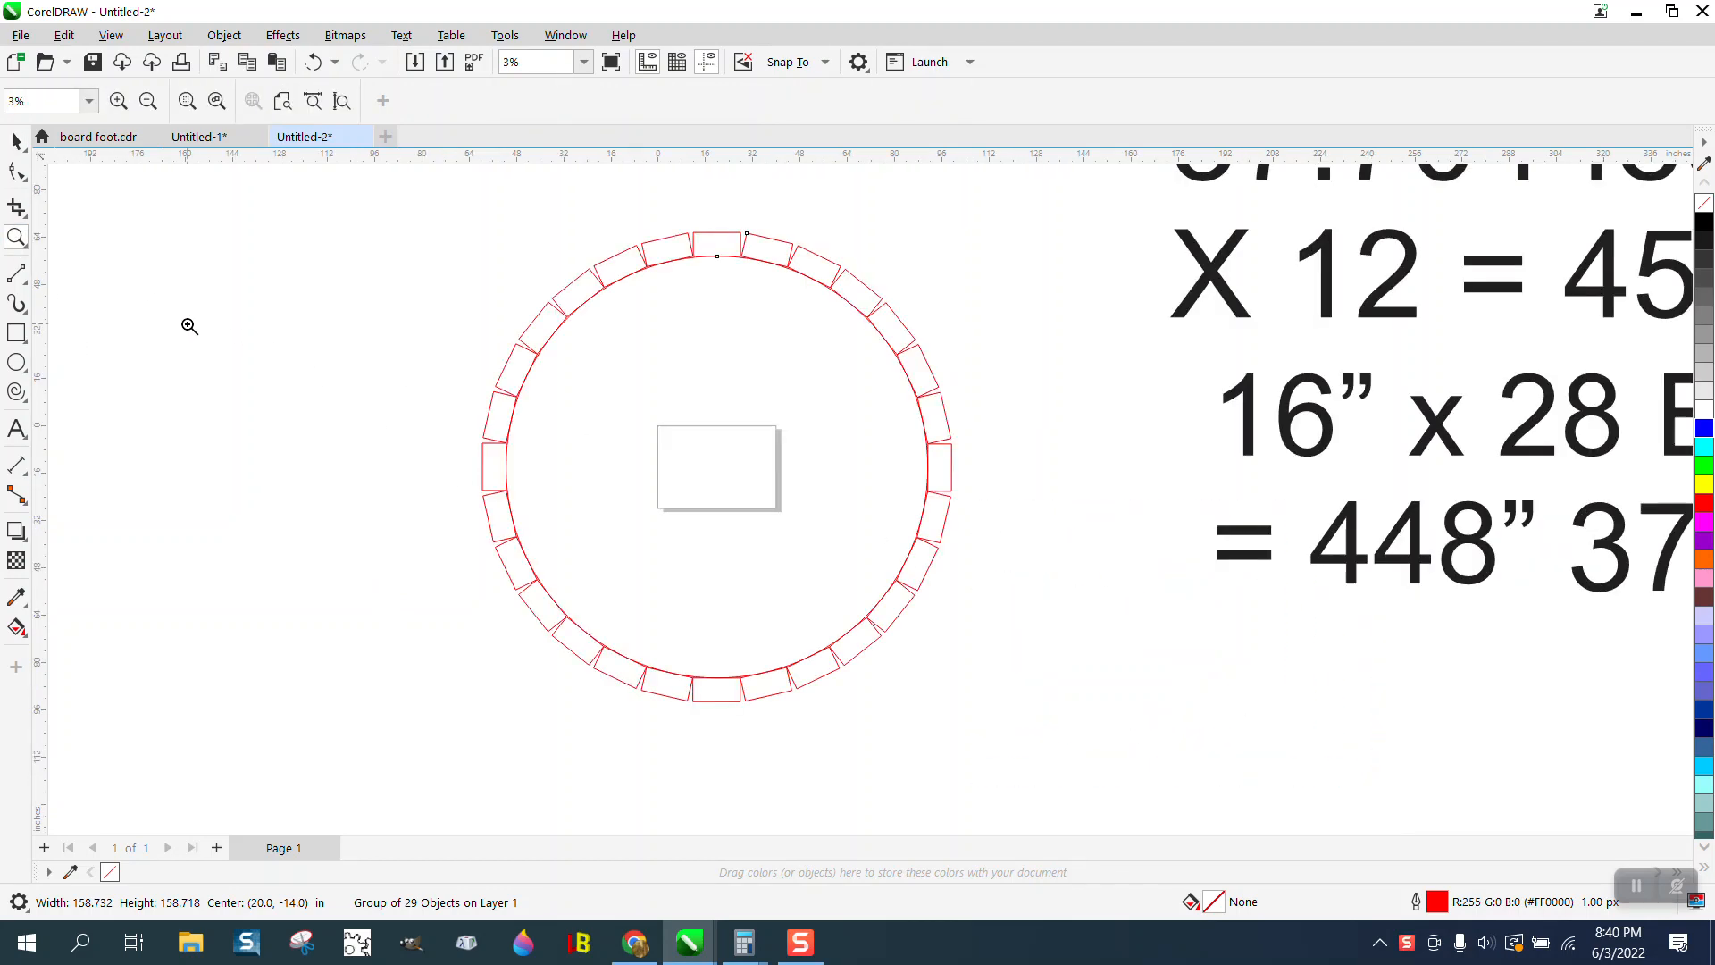
{"action": "left_click", "coordinate": [25, 282]}
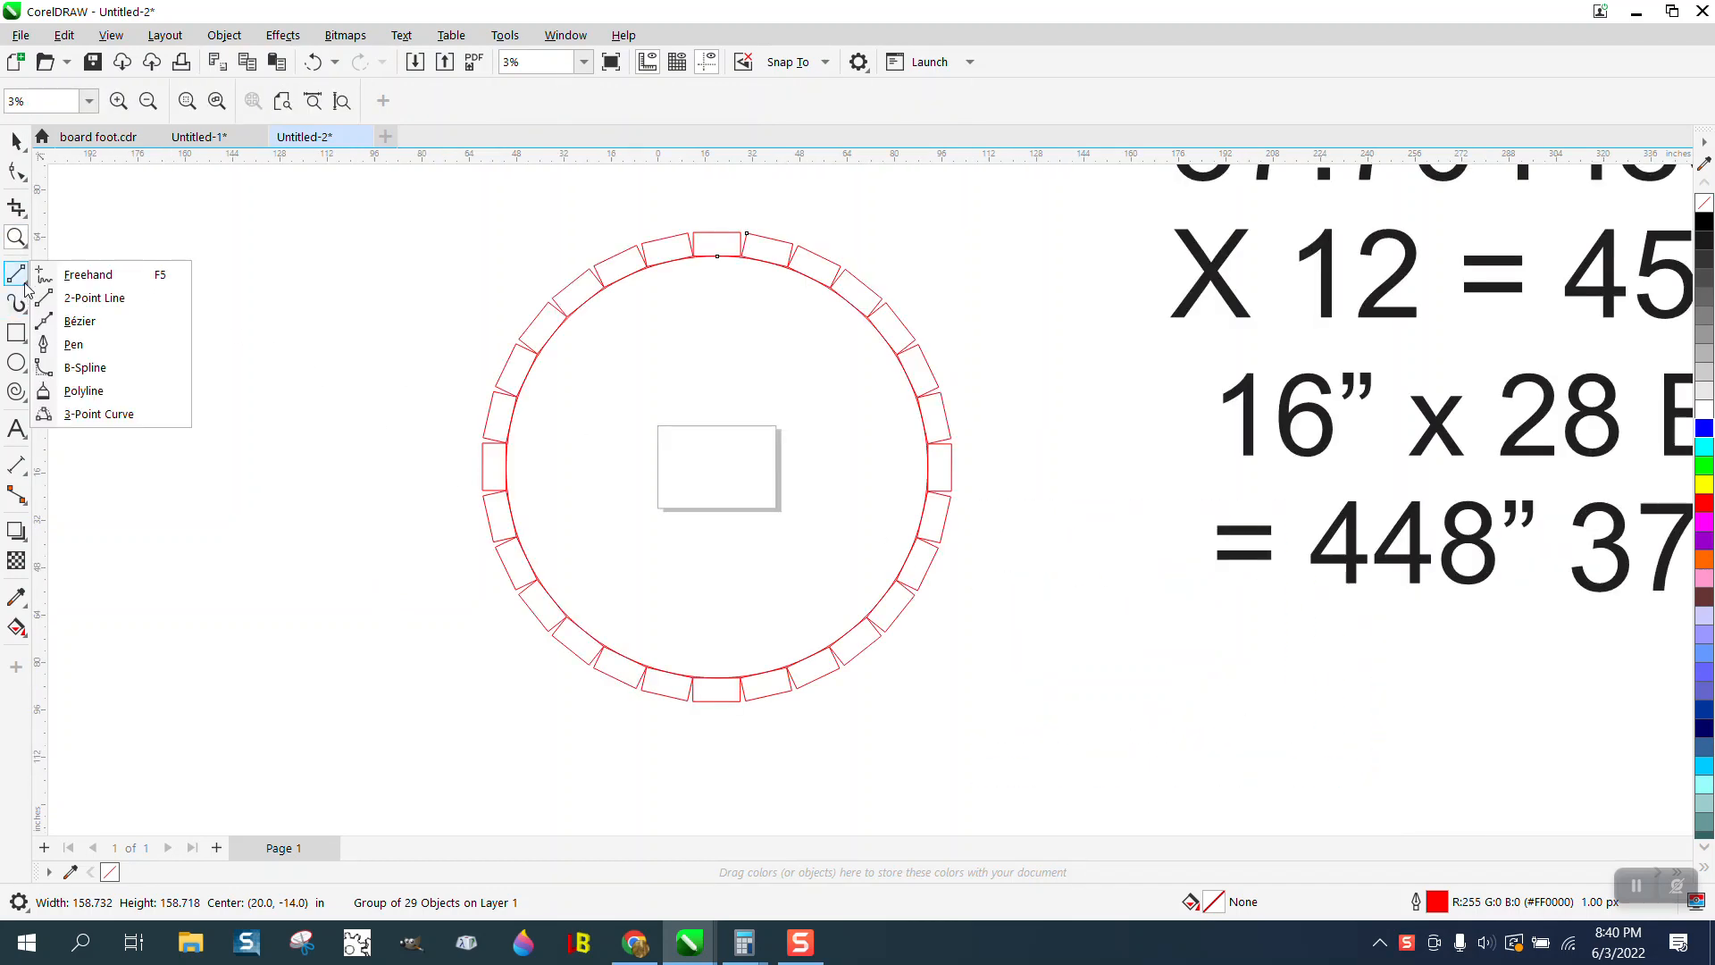
{"action": "left_click", "coordinate": [81, 290]}
{"action": "left_click_drag", "start_coordinate": [717, 465], "coordinate": [507, 463]}
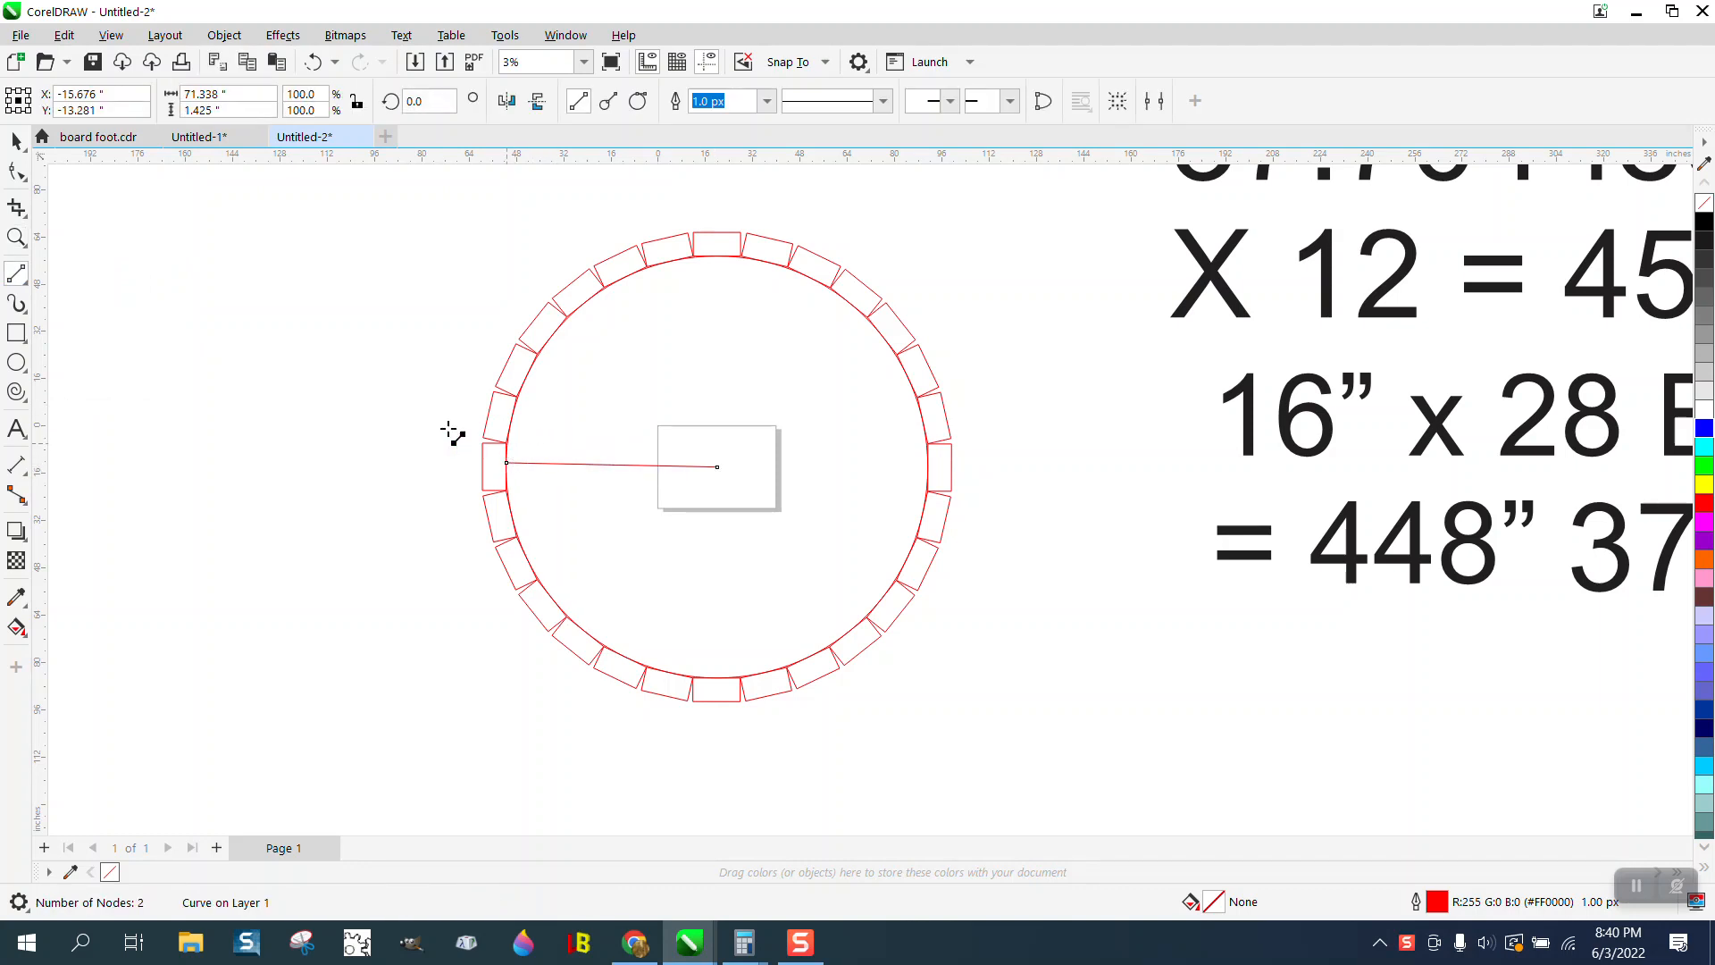
{"action": "left_click", "coordinate": [17, 140]}
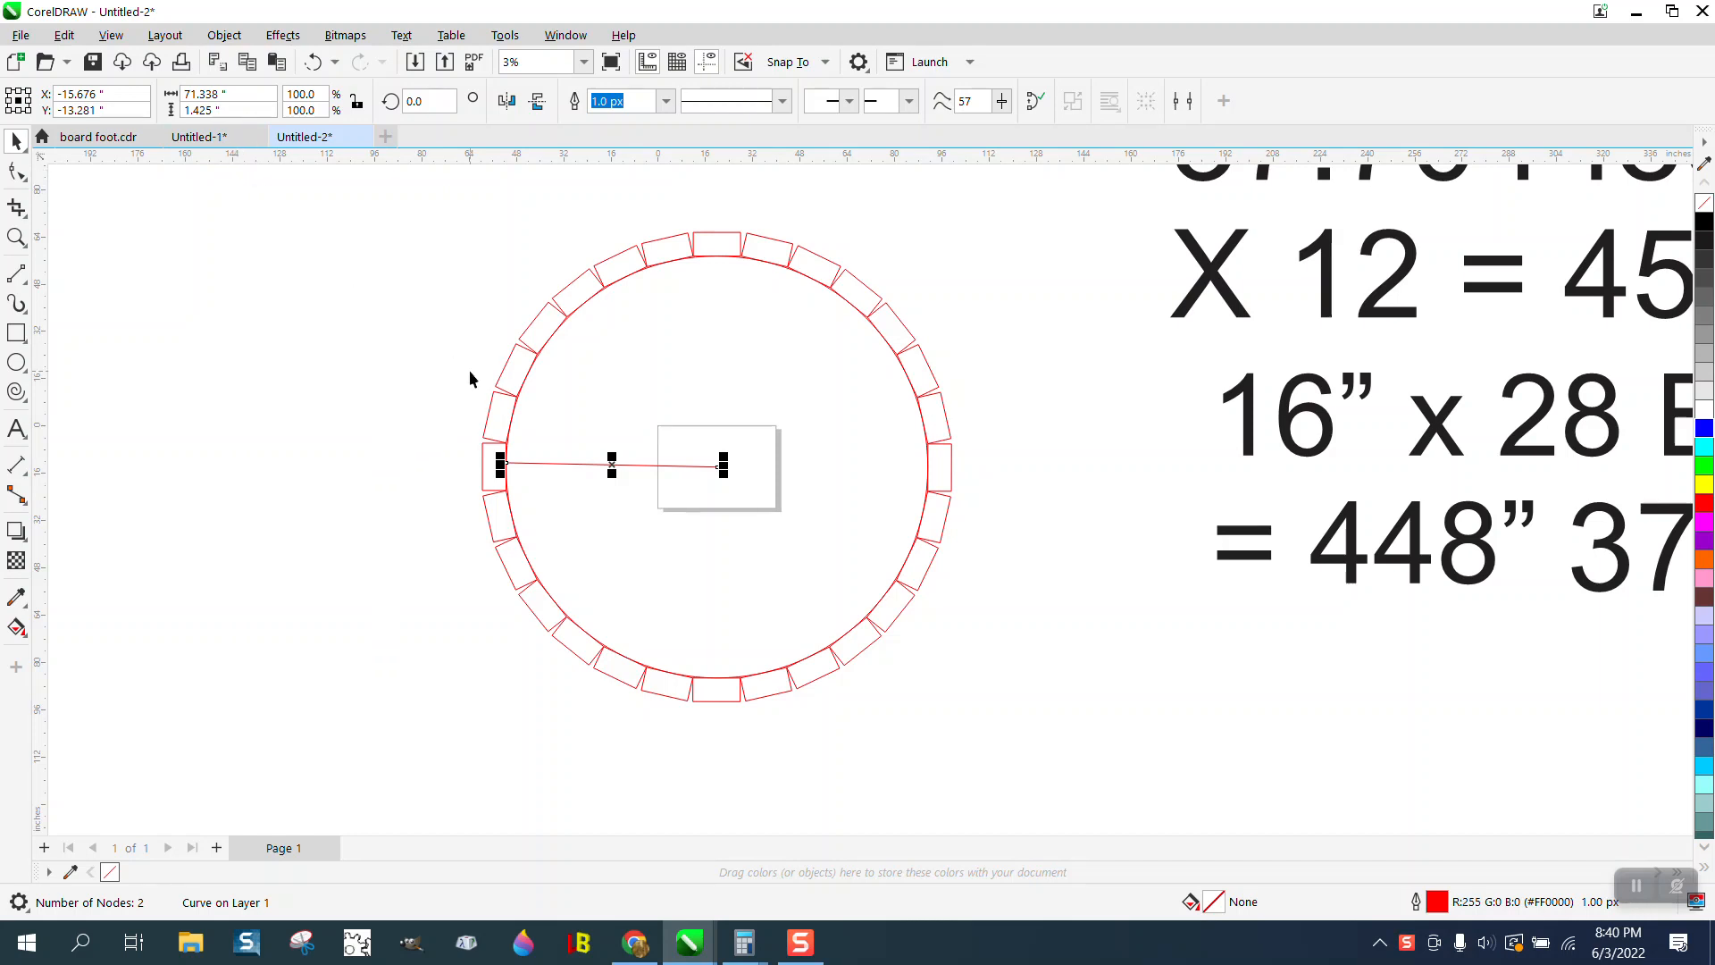
{"action": "key", "text": "Delete"}
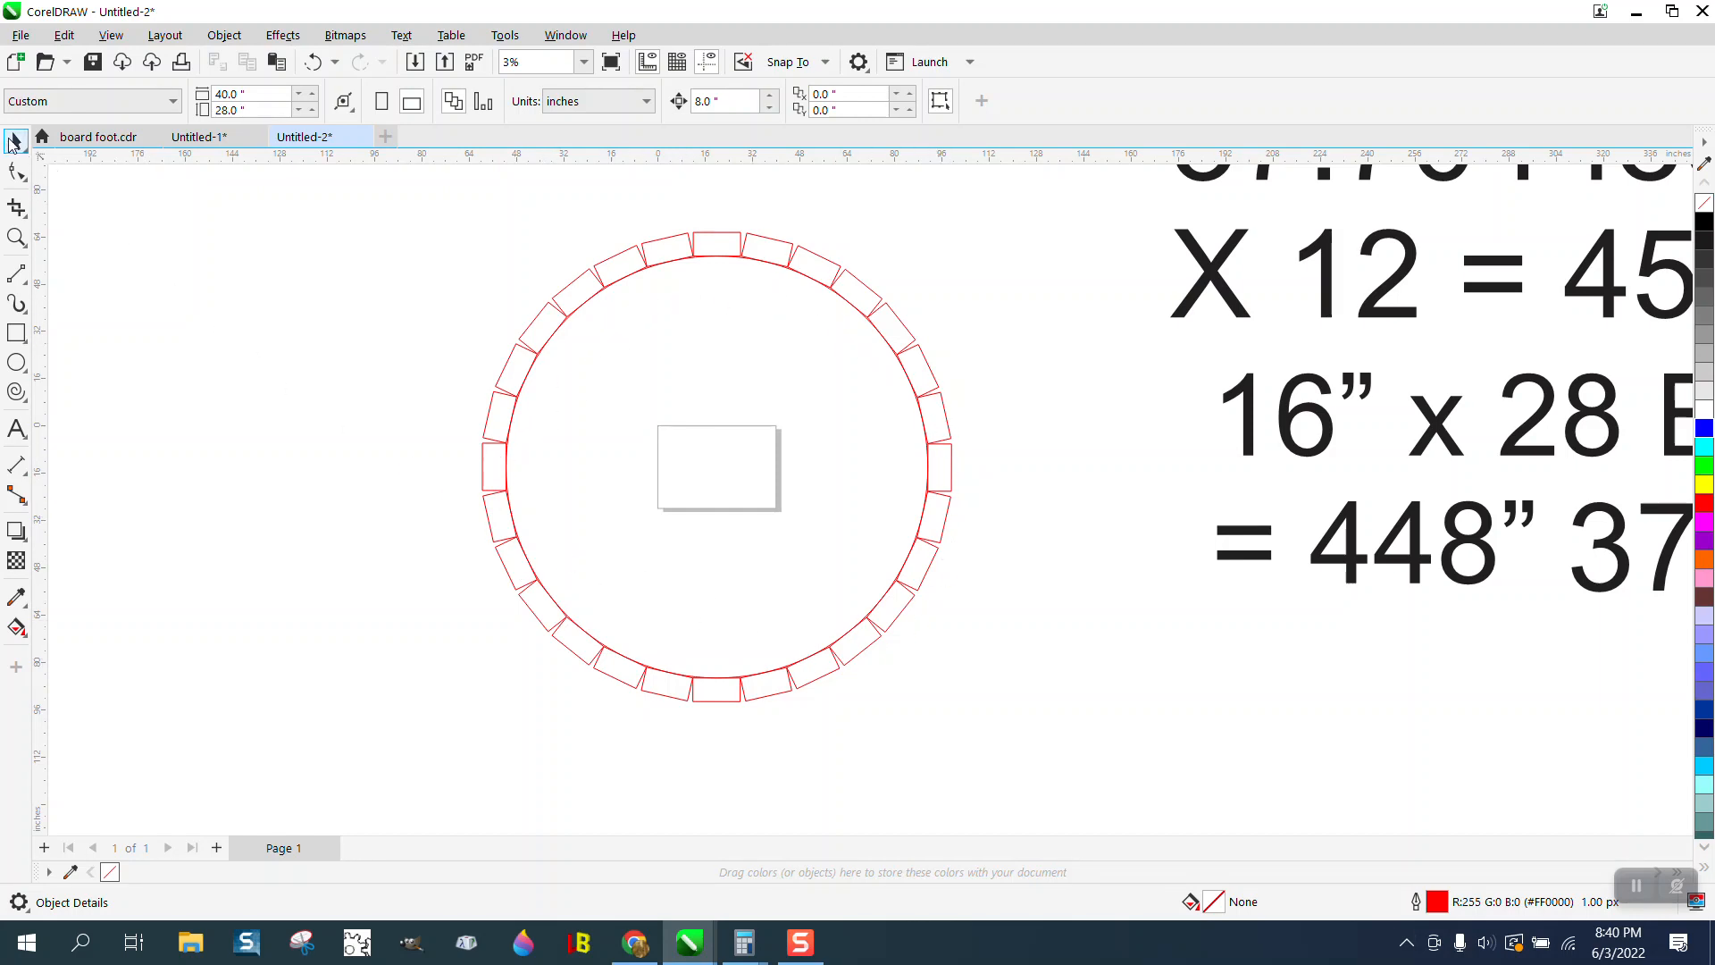
Move the grouped block ring 200 inches horizontally to the left of the page
{"action": "left_click_drag", "start_coordinate": [450, 204], "coordinate": [1200, 775]}
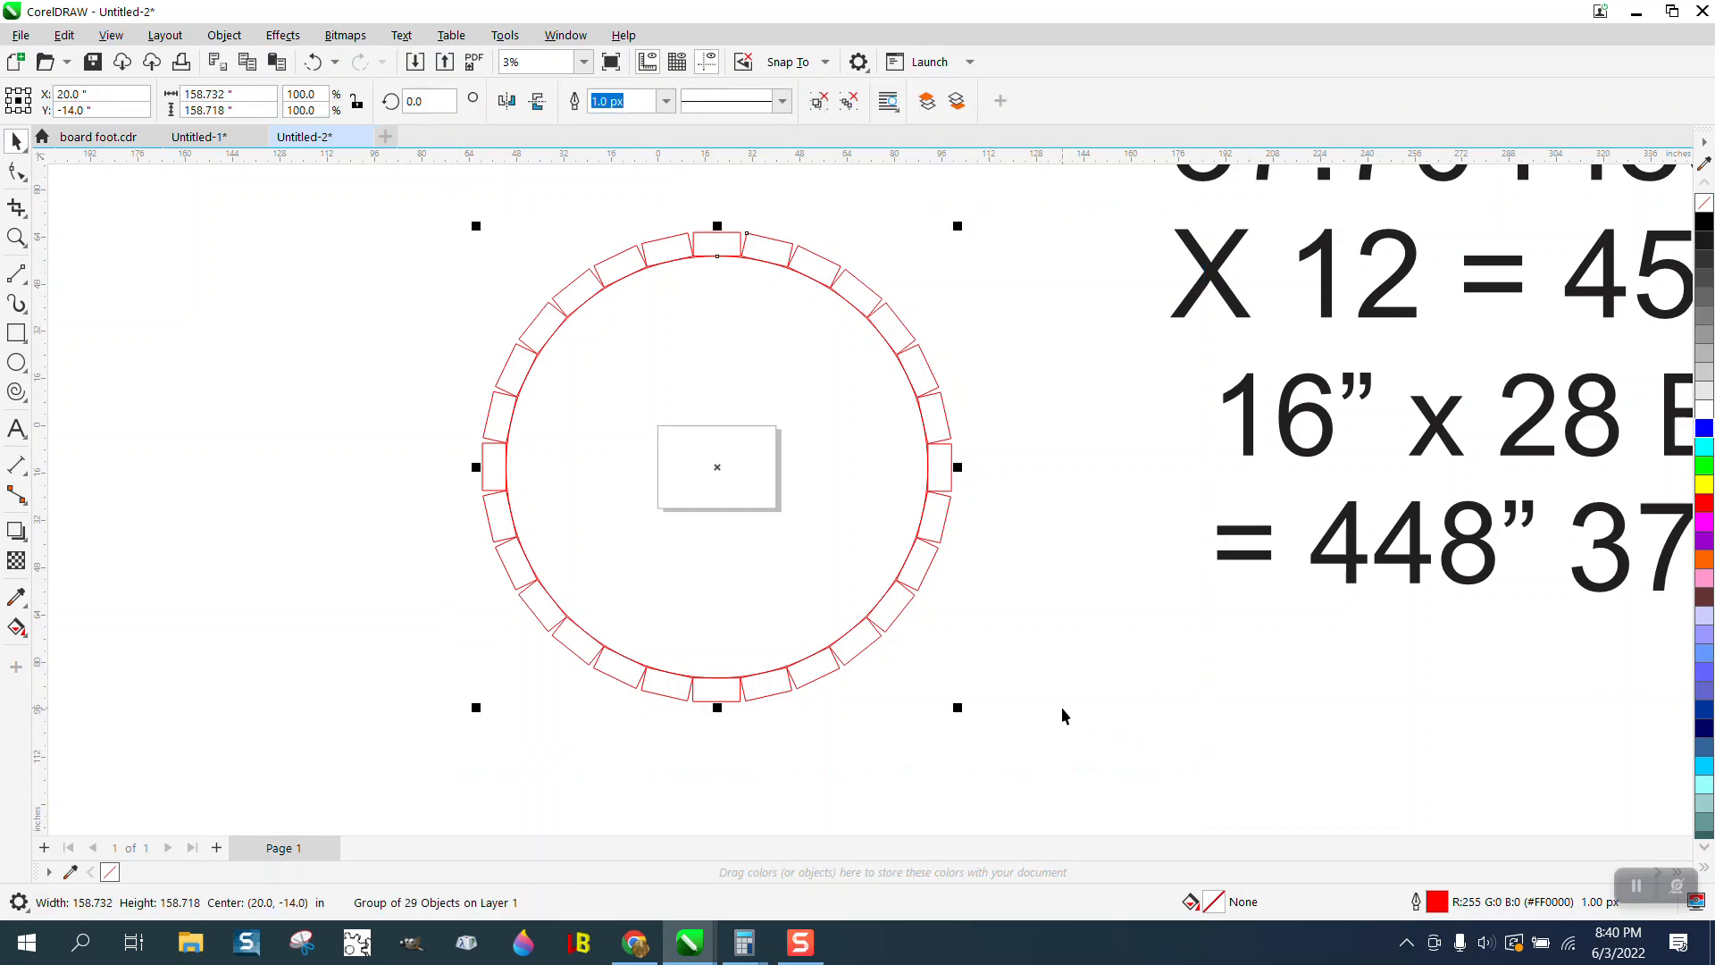
{"action": "key", "text": "Left"}
{"action": "key", "text": "Left"}
{"action": "key", "text": "Left"}
{"action": "key", "text": "Left"}
{"action": "key", "text": "Left"}
{"action": "key", "text": "Left"}
{"action": "key", "text": "Left"}
{"action": "key", "text": "Left"}
{"action": "key", "text": "Left"}
{"action": "key", "text": "Left"}
{"action": "key", "text": "Left"}
{"action": "key", "text": "Left"}
{"action": "key", "text": "Left"}
{"action": "key", "text": "Left"}
{"action": "key", "text": "Left"}
{"action": "key", "text": "Left"}
{"action": "key", "text": "Left"}
{"action": "key", "text": "Left"}
{"action": "key", "text": "Left"}
{"action": "key", "text": "Left"}
{"action": "key", "text": "Left"}
{"action": "key", "text": "Left"}
{"action": "key", "text": "Left"}
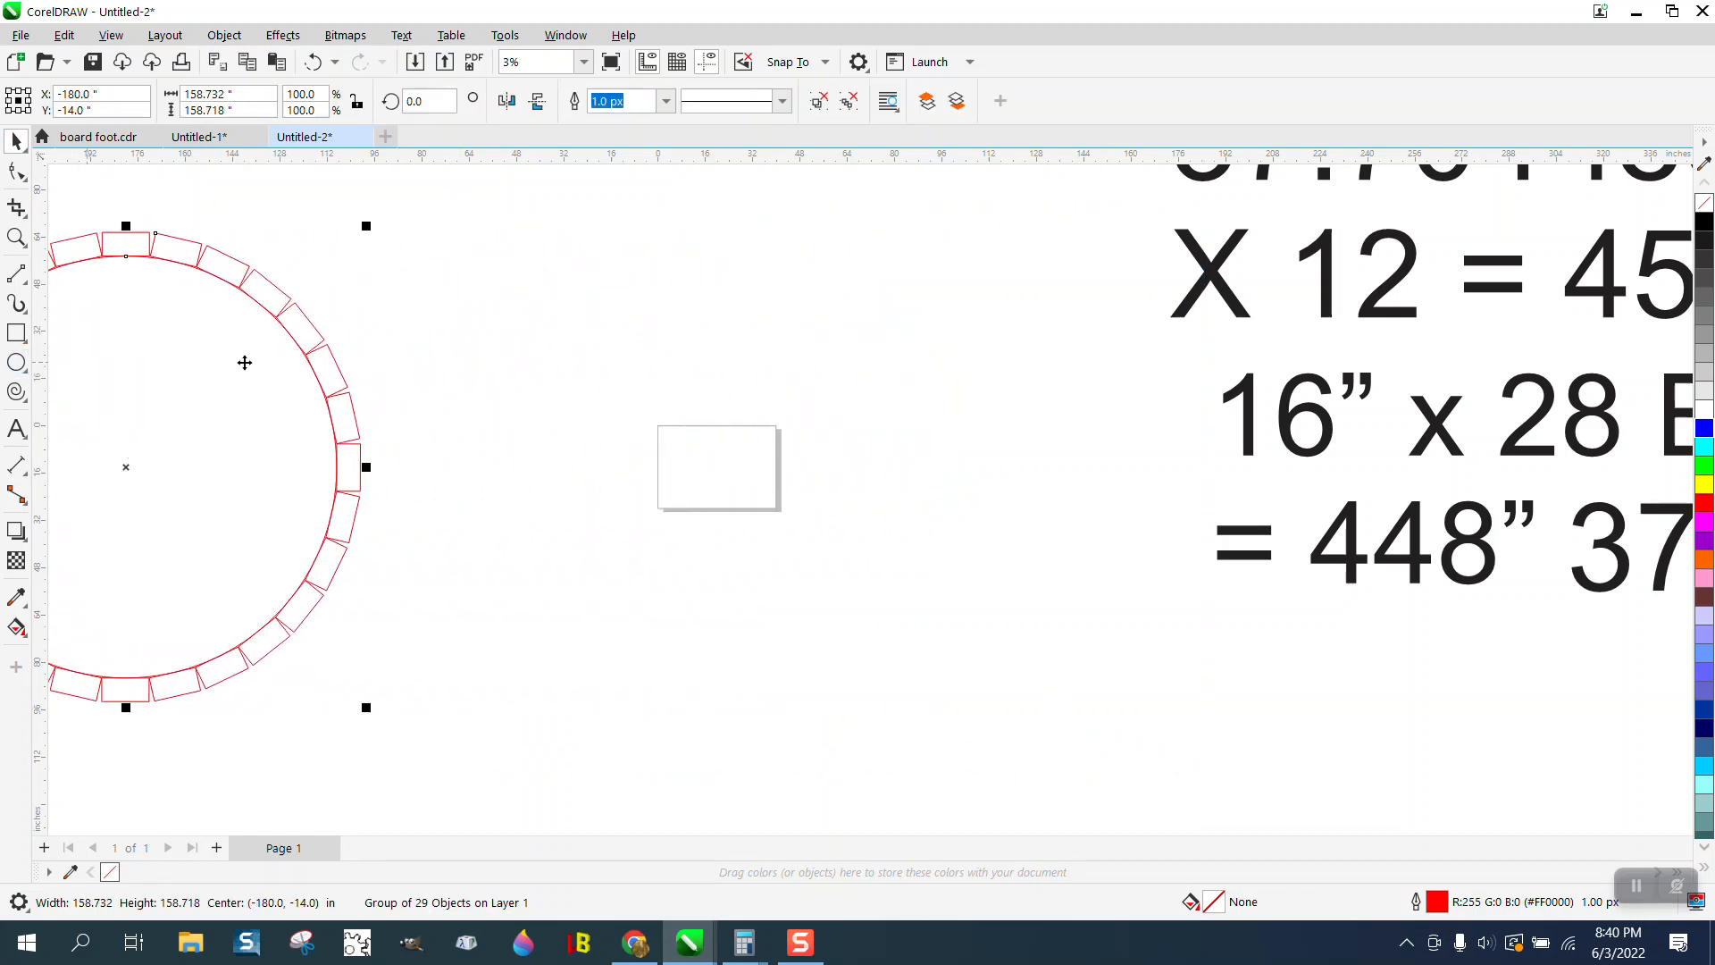
Deselect the ring and set the document units to feet
{"action": "left_click", "coordinate": [528, 311]}
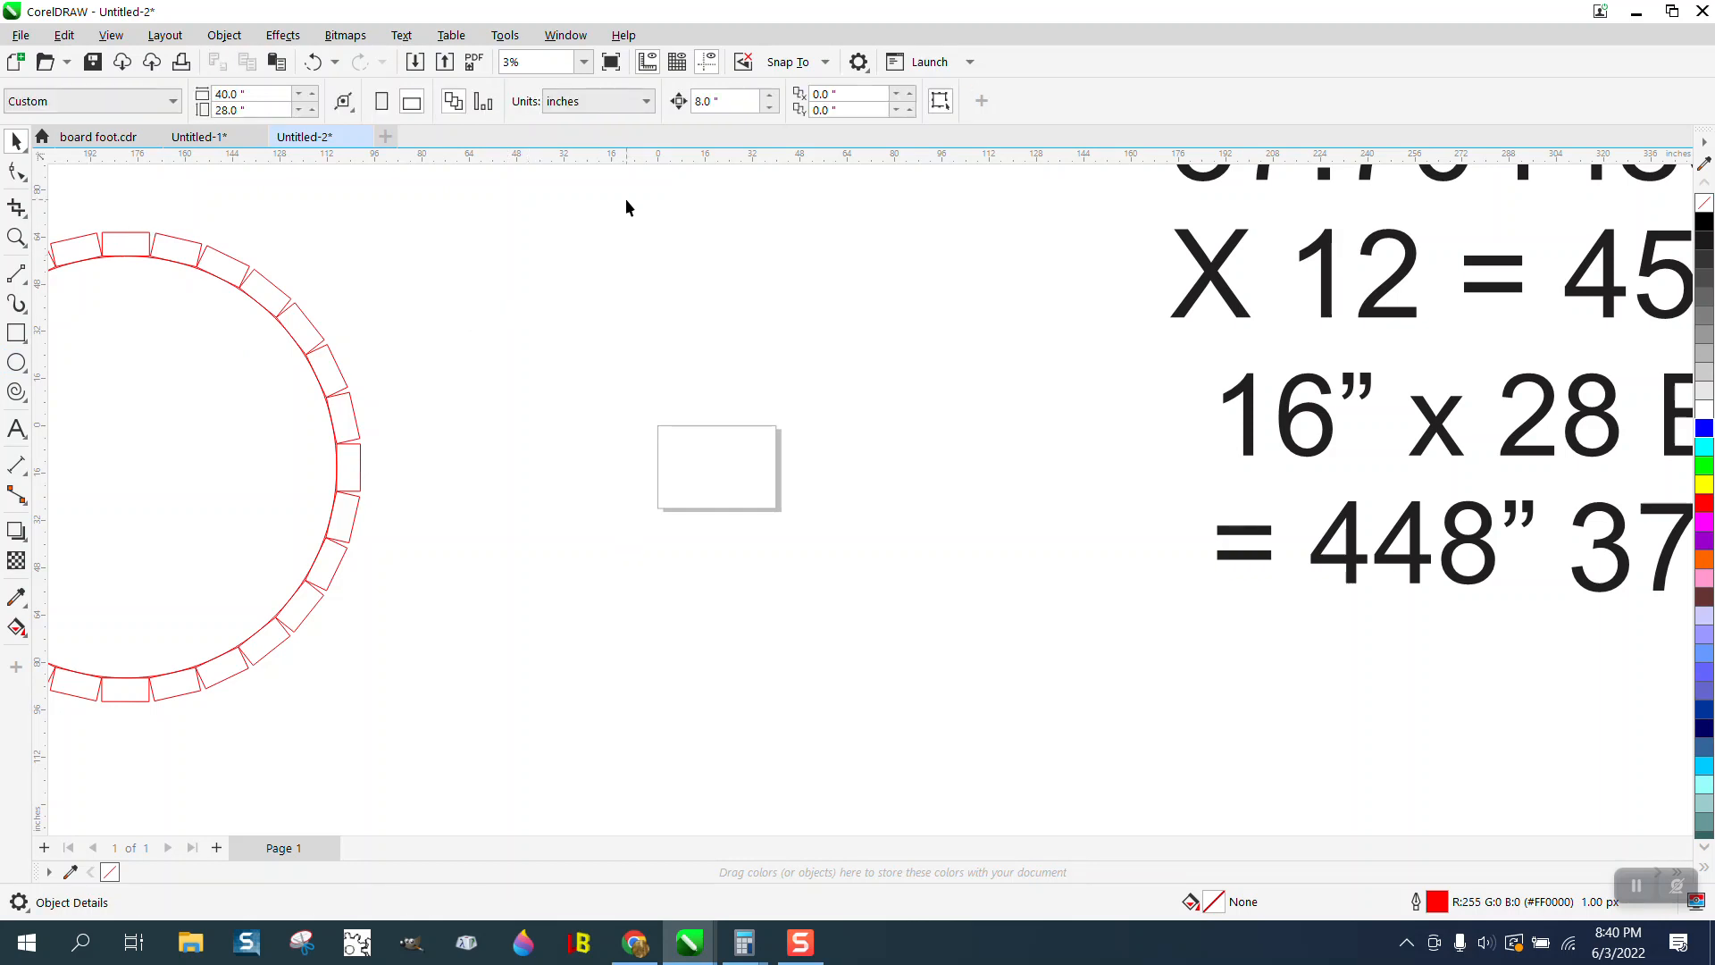
{"action": "left_click", "coordinate": [648, 102]}
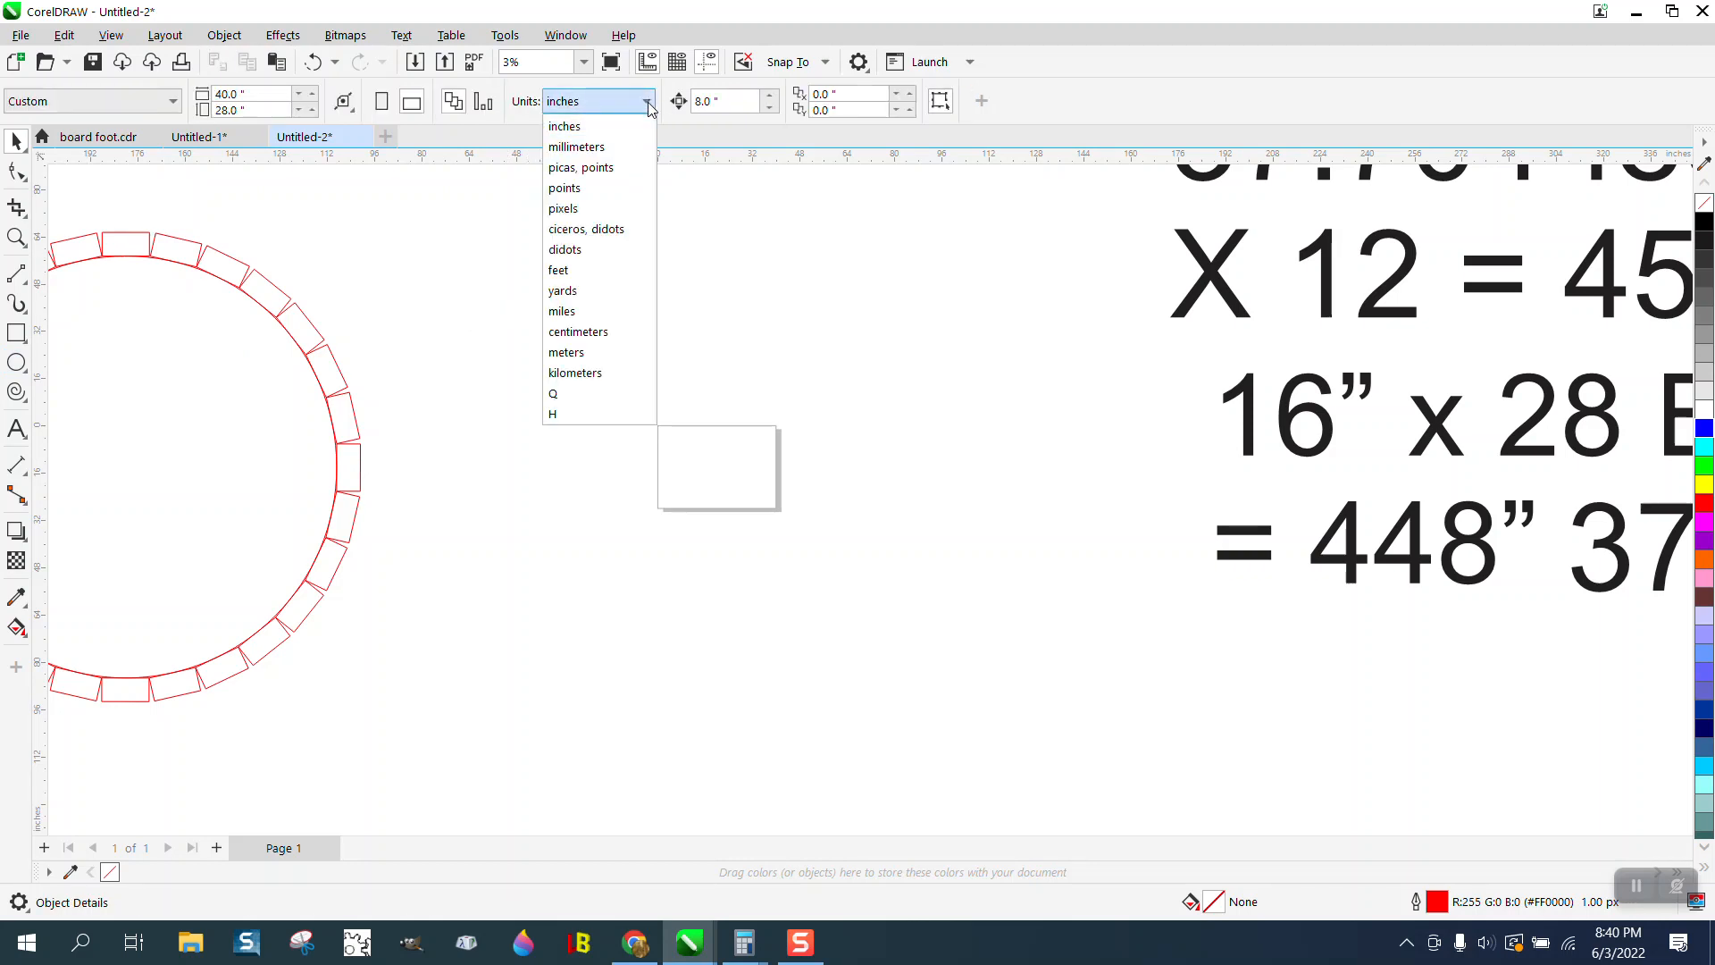
{"action": "left_click", "coordinate": [571, 270]}
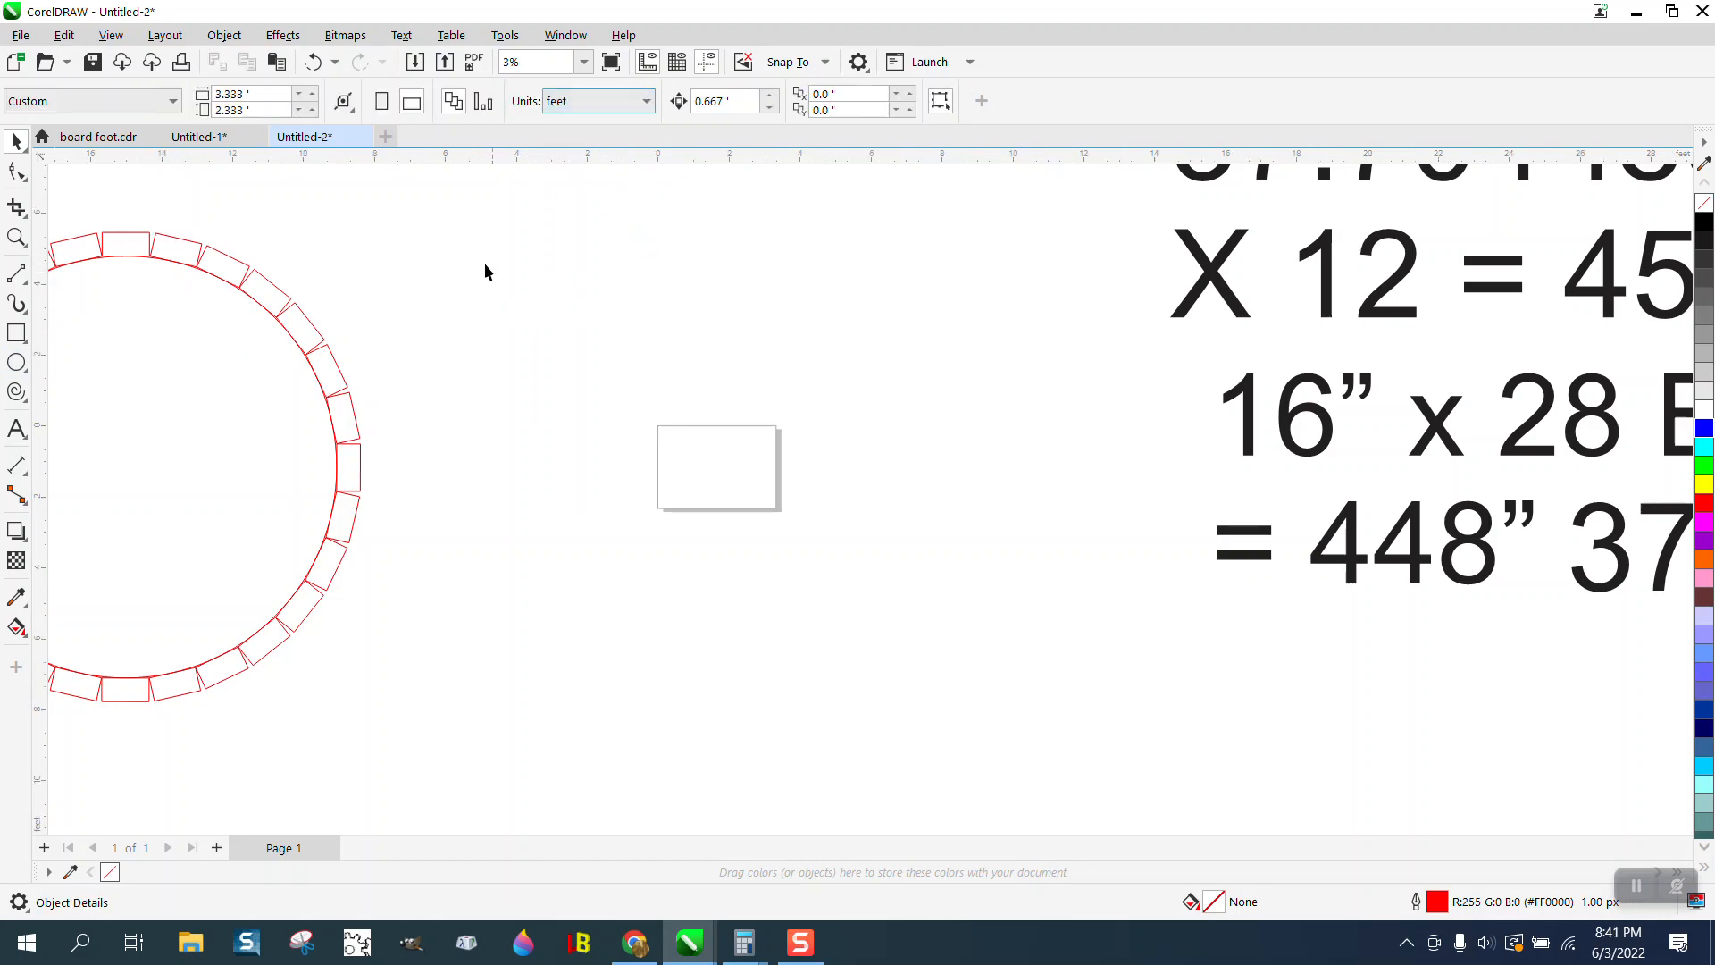
Draw a circle with locked proportions, size it to 12 feet in diameter and centre it on the page
{"action": "left_click", "coordinate": [16, 362]}
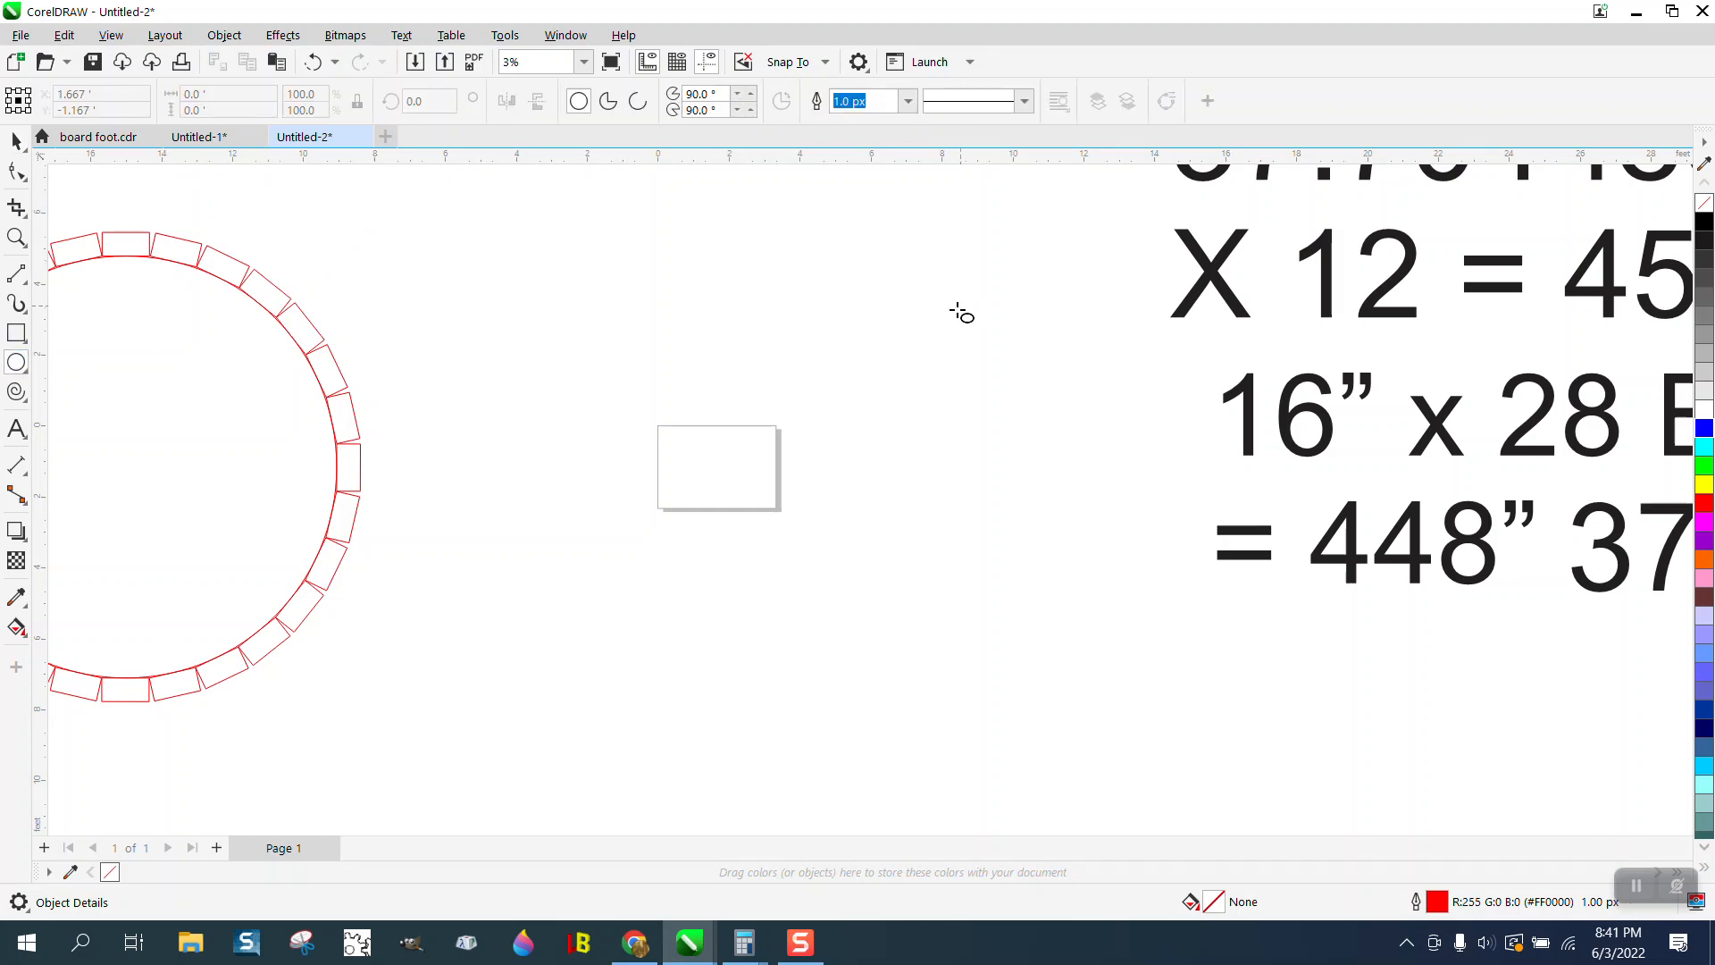
{"action": "mouse_move", "coordinate": [964, 303]}
{"action": "left_mouse_down"}
{"action": "mouse_move", "coordinate": [617, 632]}
{"action": "mouse_move", "coordinate": [582, 622]}
{"action": "left_mouse_up"}
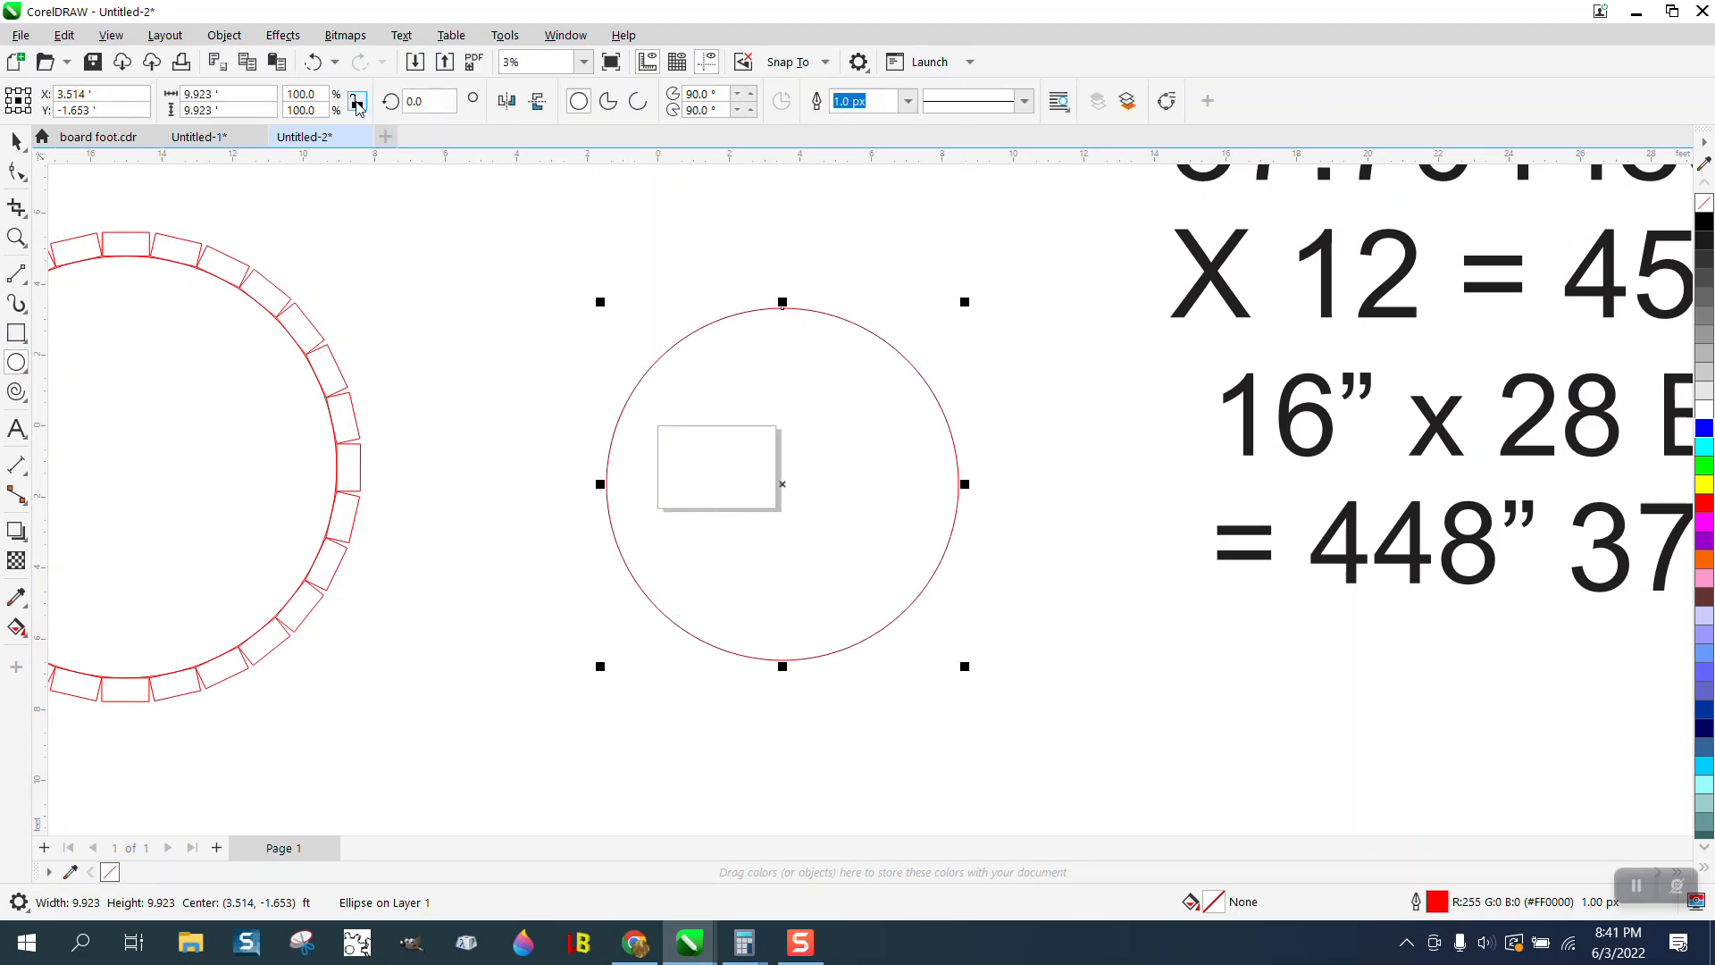
{"action": "left_click_drag", "start_coordinate": [220, 94], "coordinate": [207, 93]}
{"action": "type", "text": "12"}
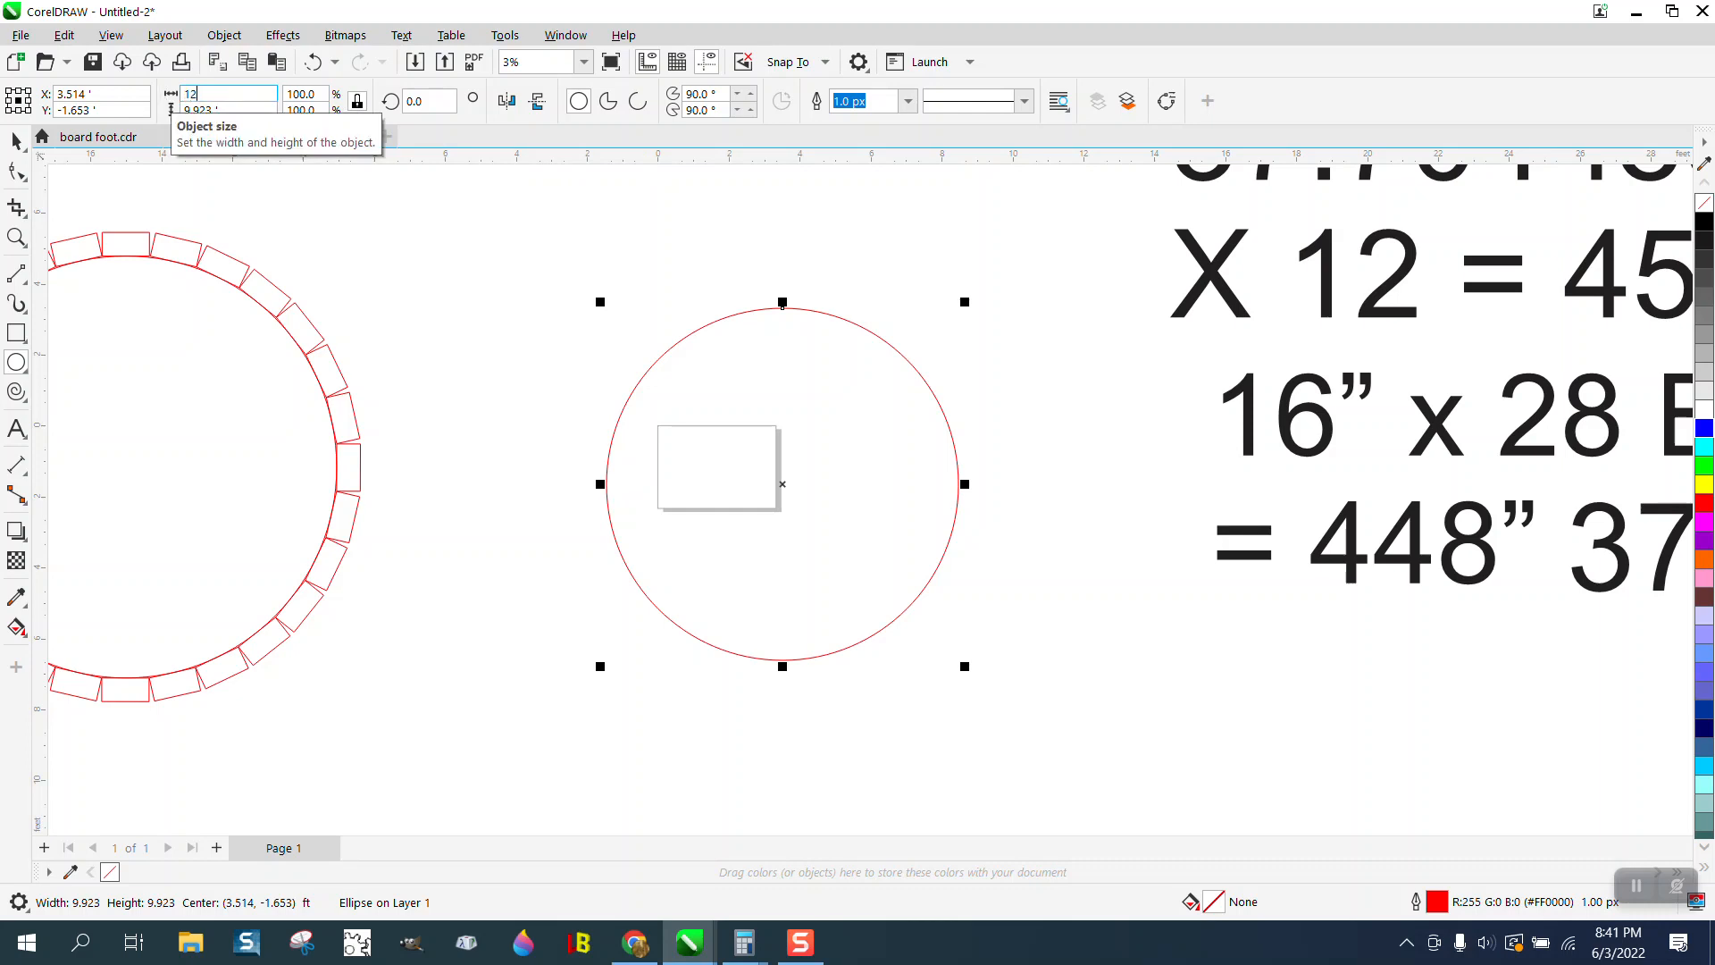
{"action": "key", "text": "Return"}
{"action": "key", "text": "p"}
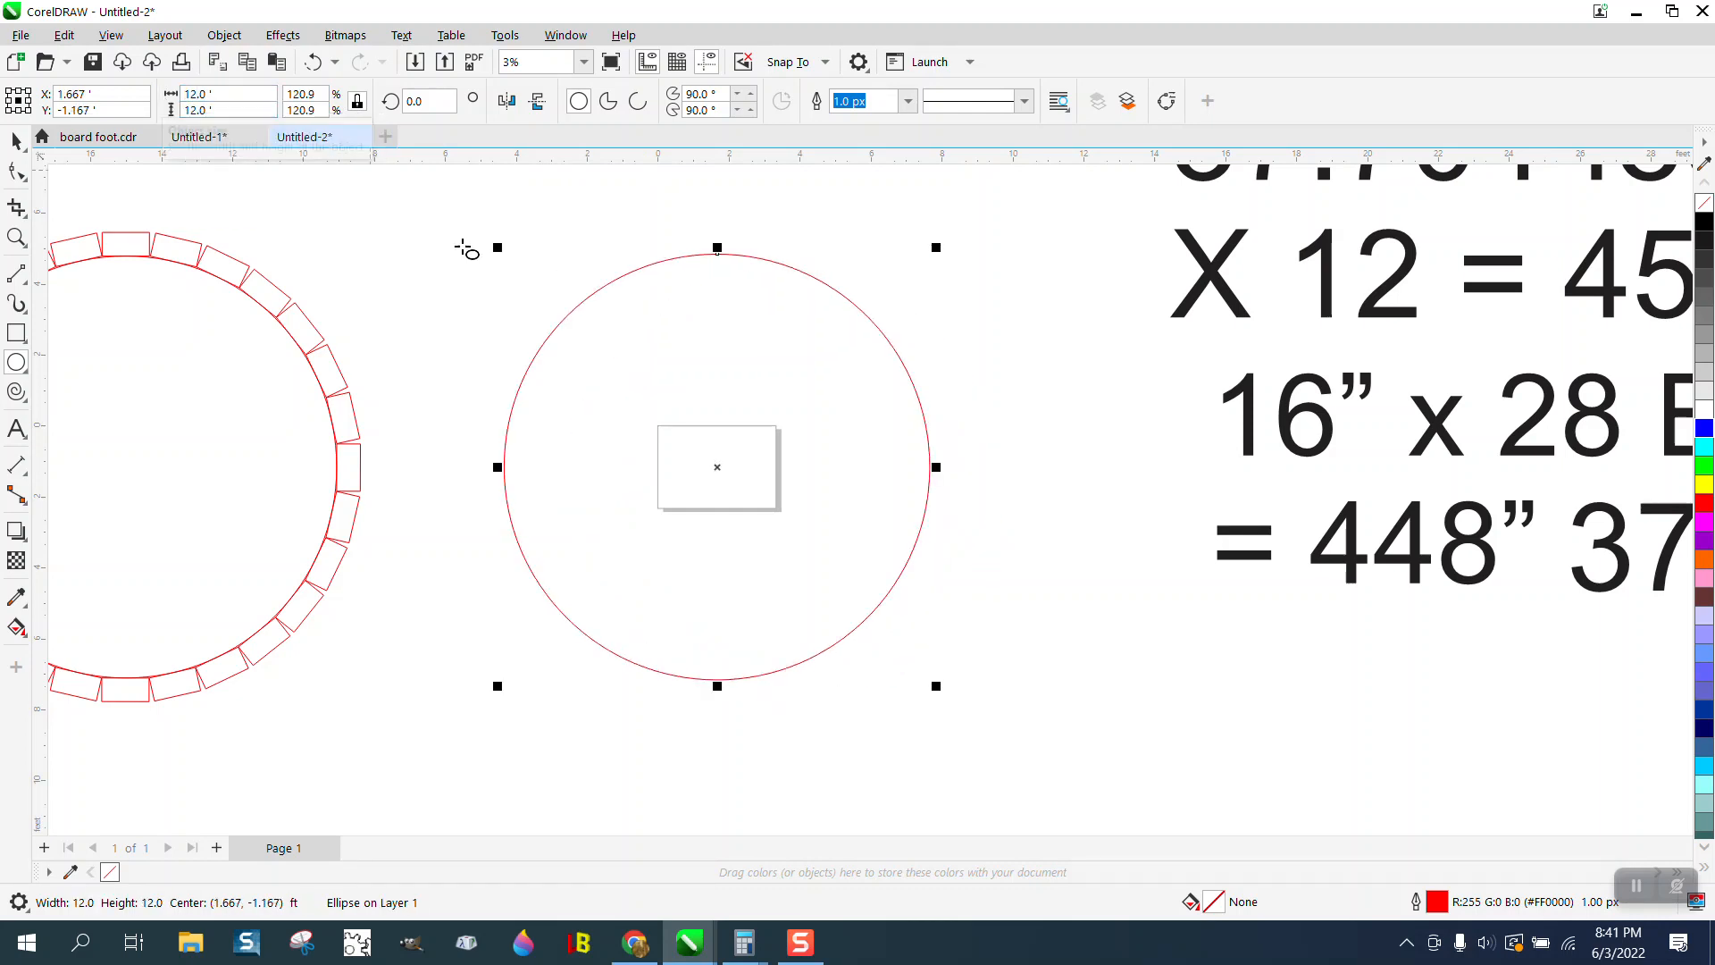
Convert the 12-foot circle to curves
{"action": "scroll", "coordinate": [525, 337], "scroll_direction": "down", "scroll_amount": 2}
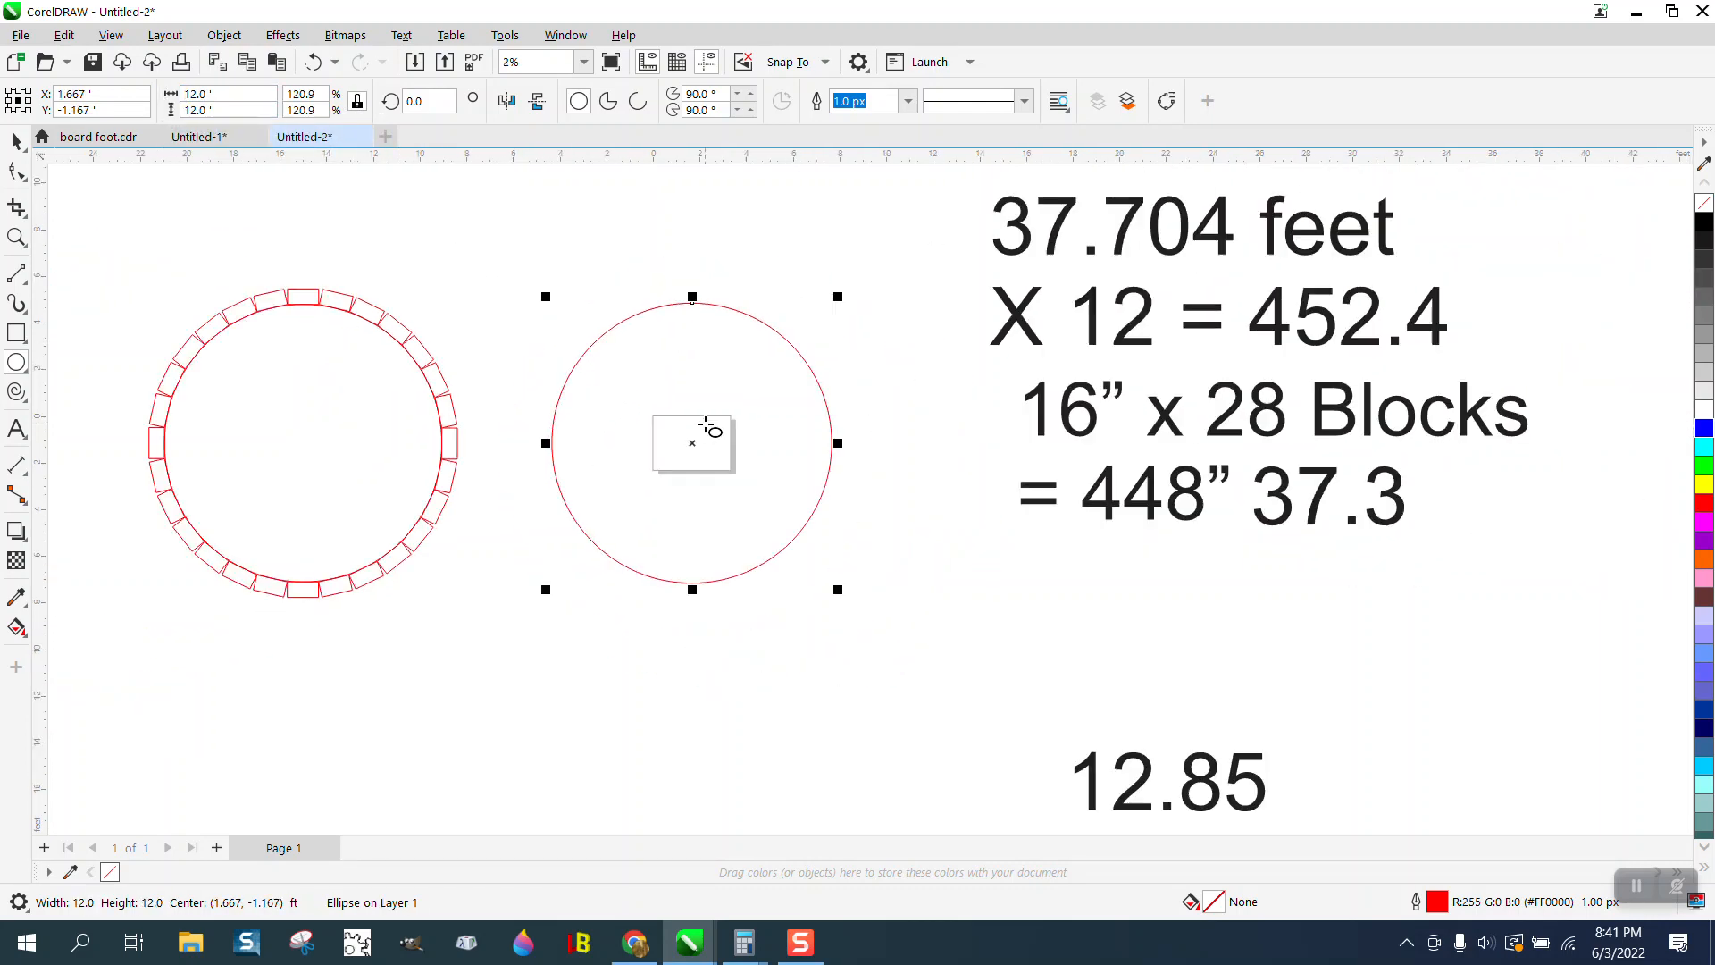
{"action": "left_click", "coordinate": [568, 36]}
{"action": "mouse_move", "coordinate": [226, 34]}
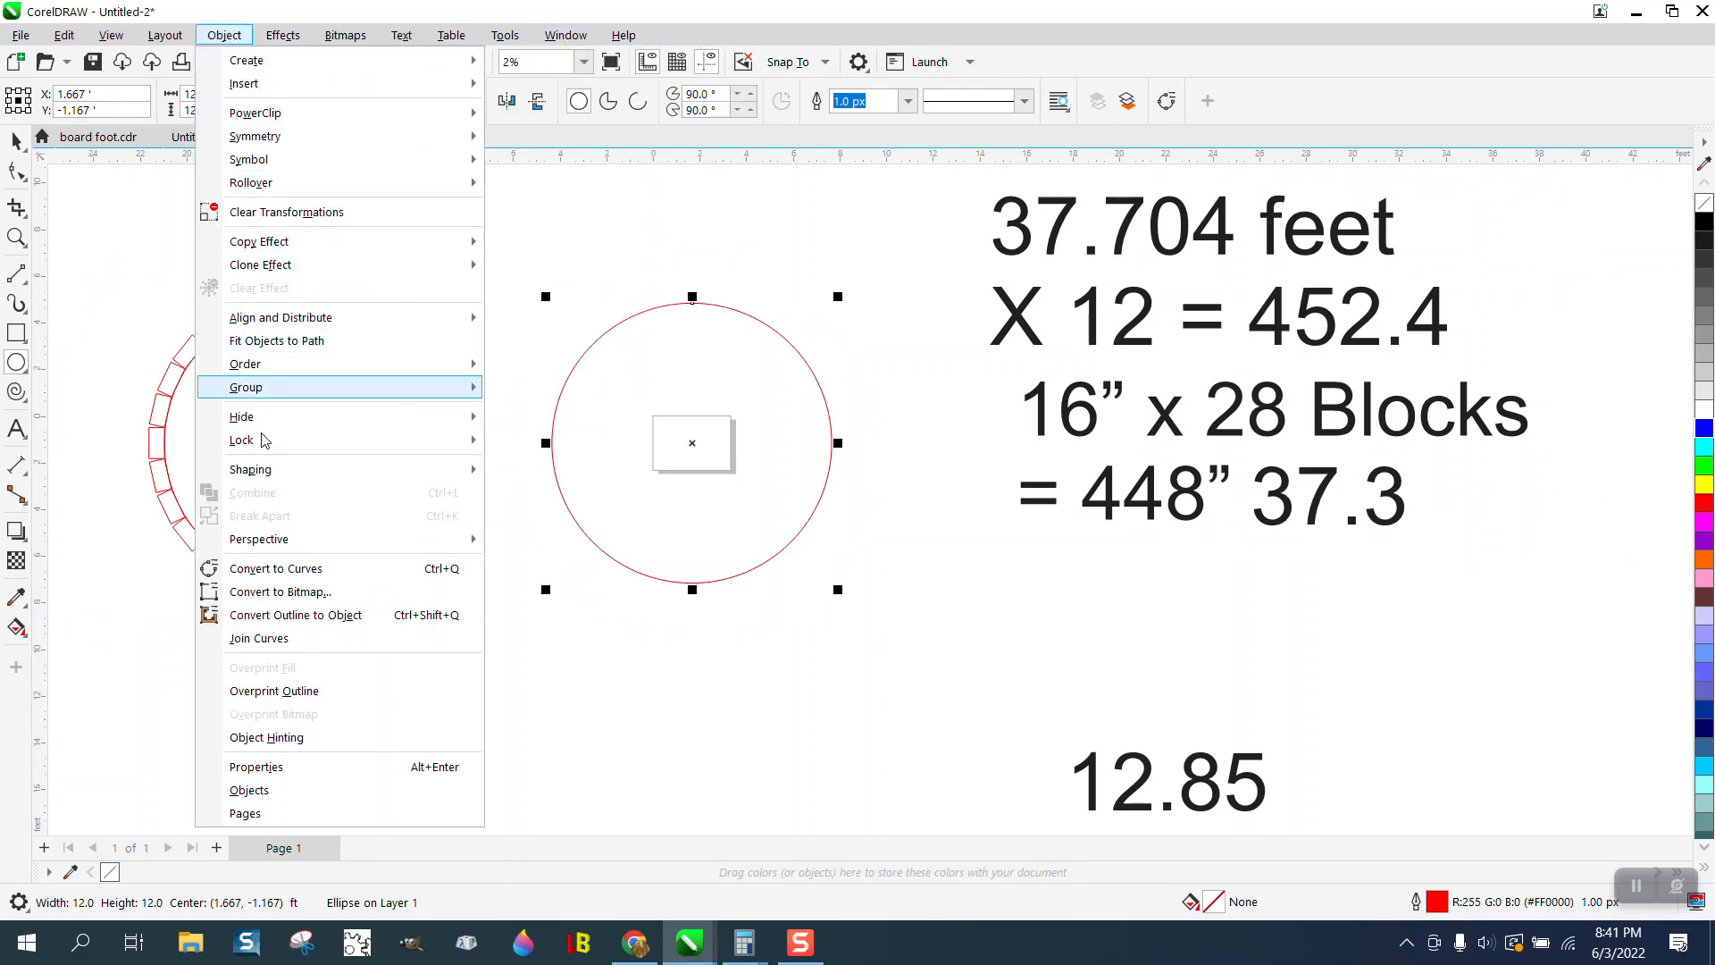
{"action": "left_click", "coordinate": [278, 566]}
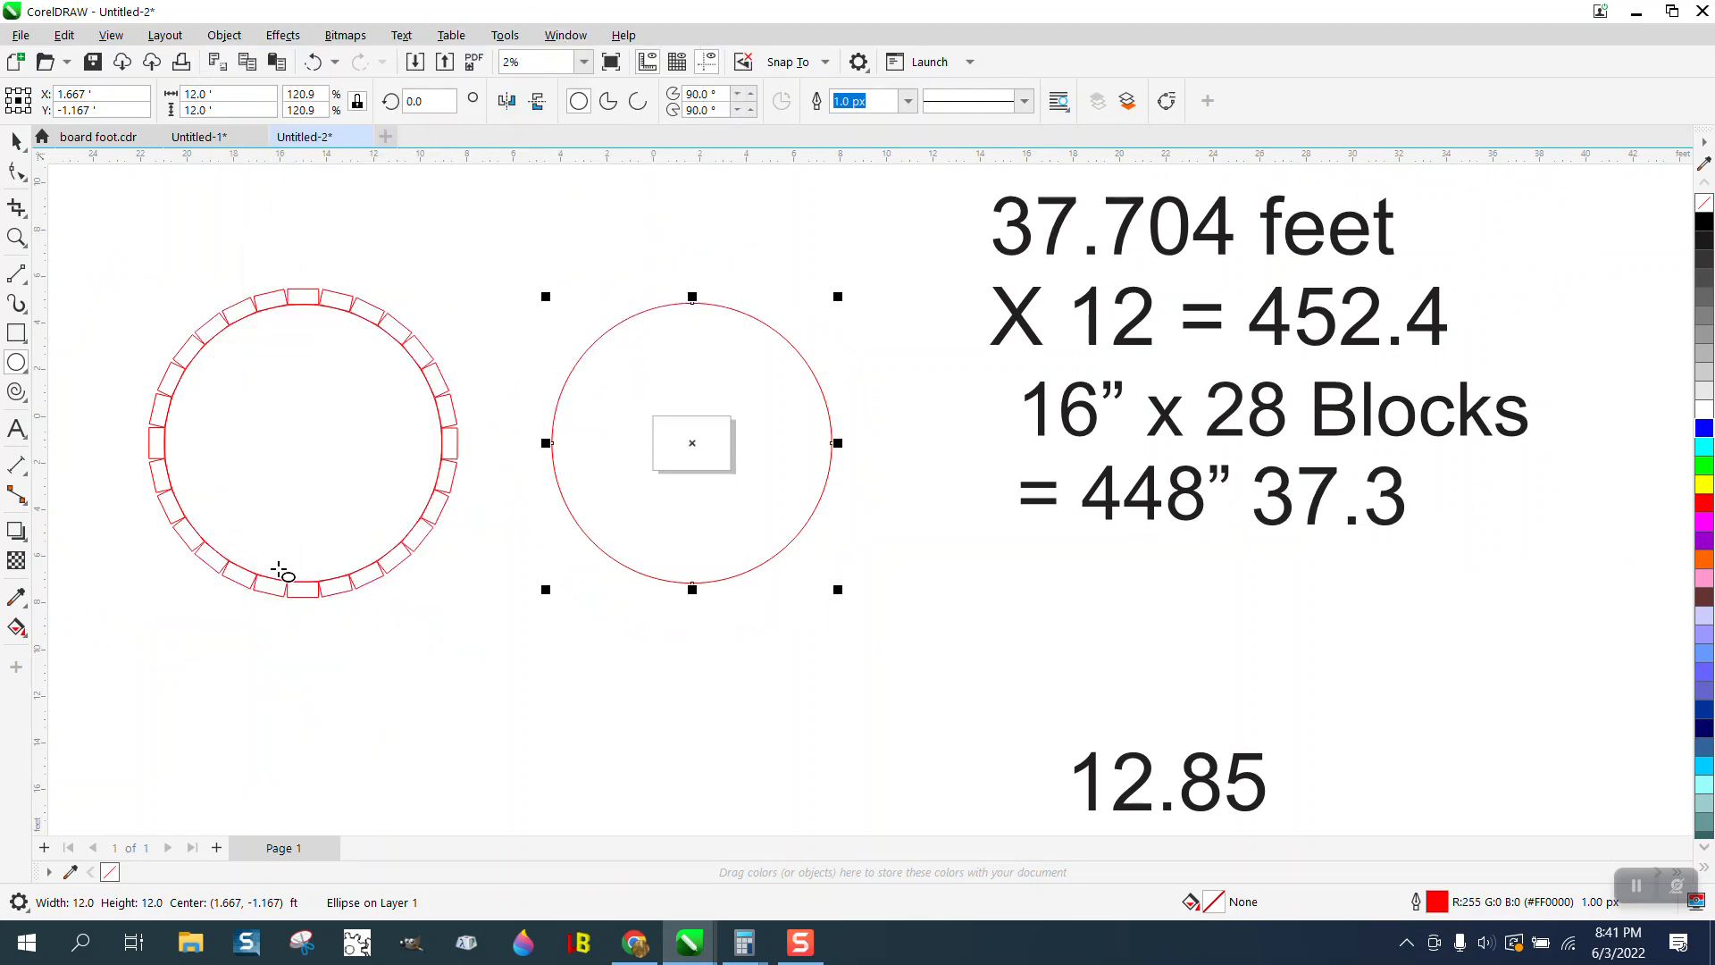
Display the circle's curve properties to read its length
{"action": "left_click", "coordinate": [566, 36]}
{"action": "mouse_move", "coordinate": [610, 312]}
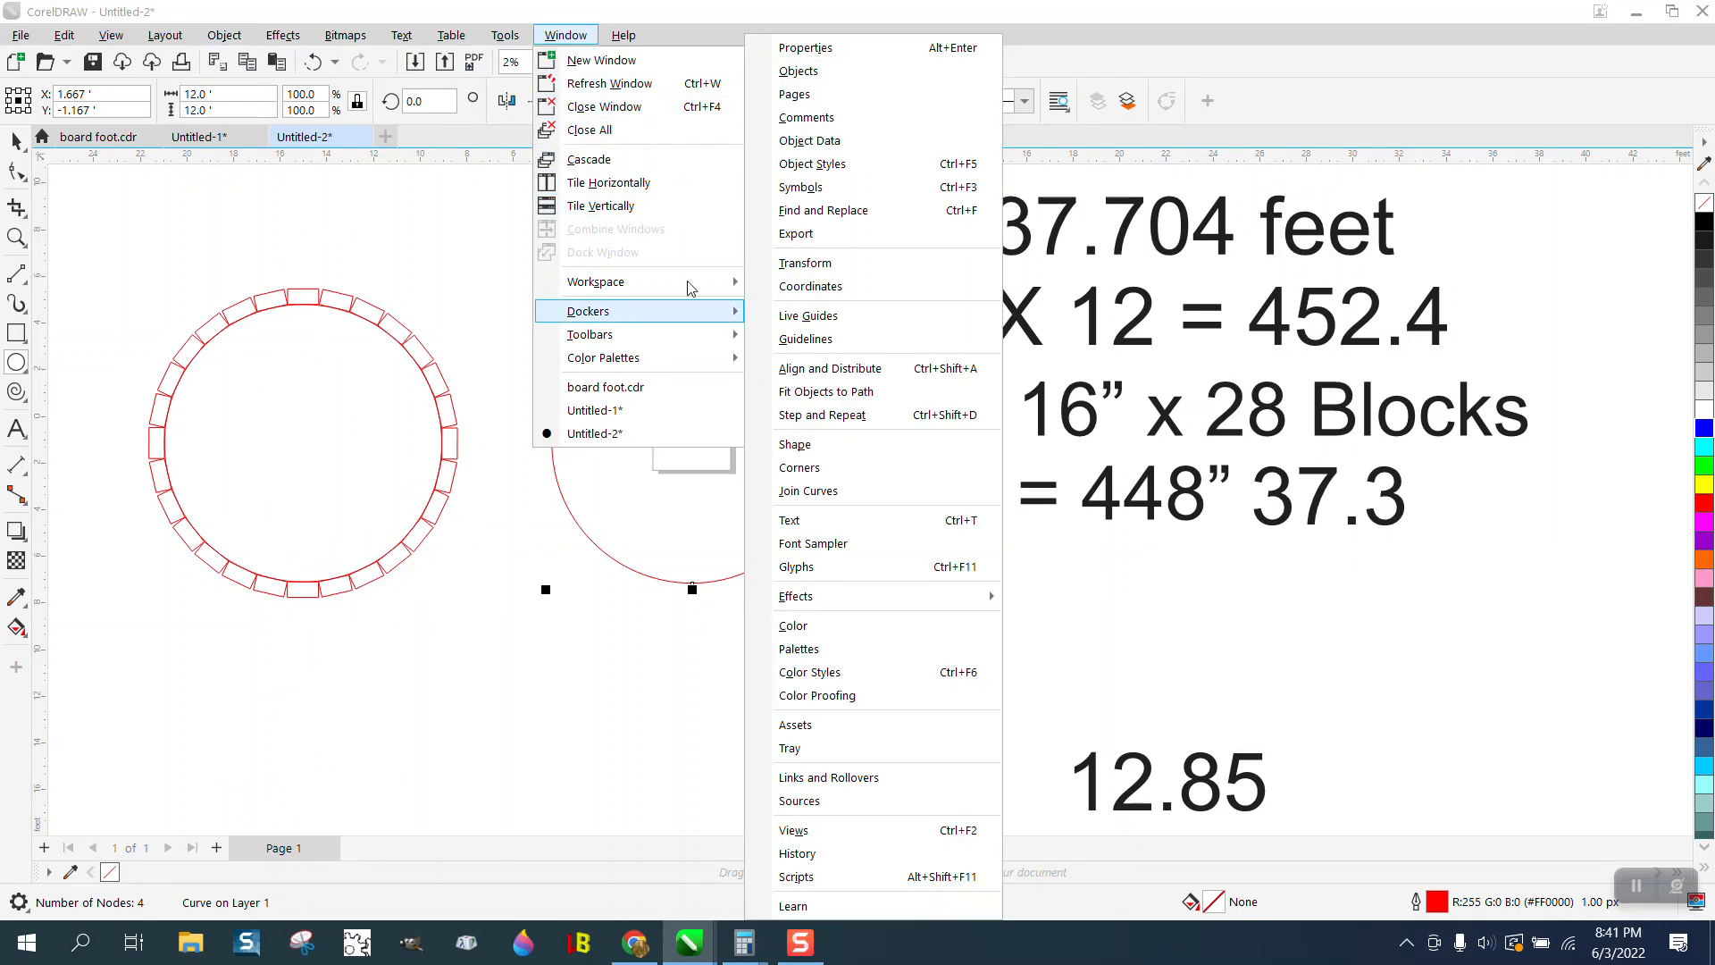
{"action": "left_click", "coordinate": [841, 50]}
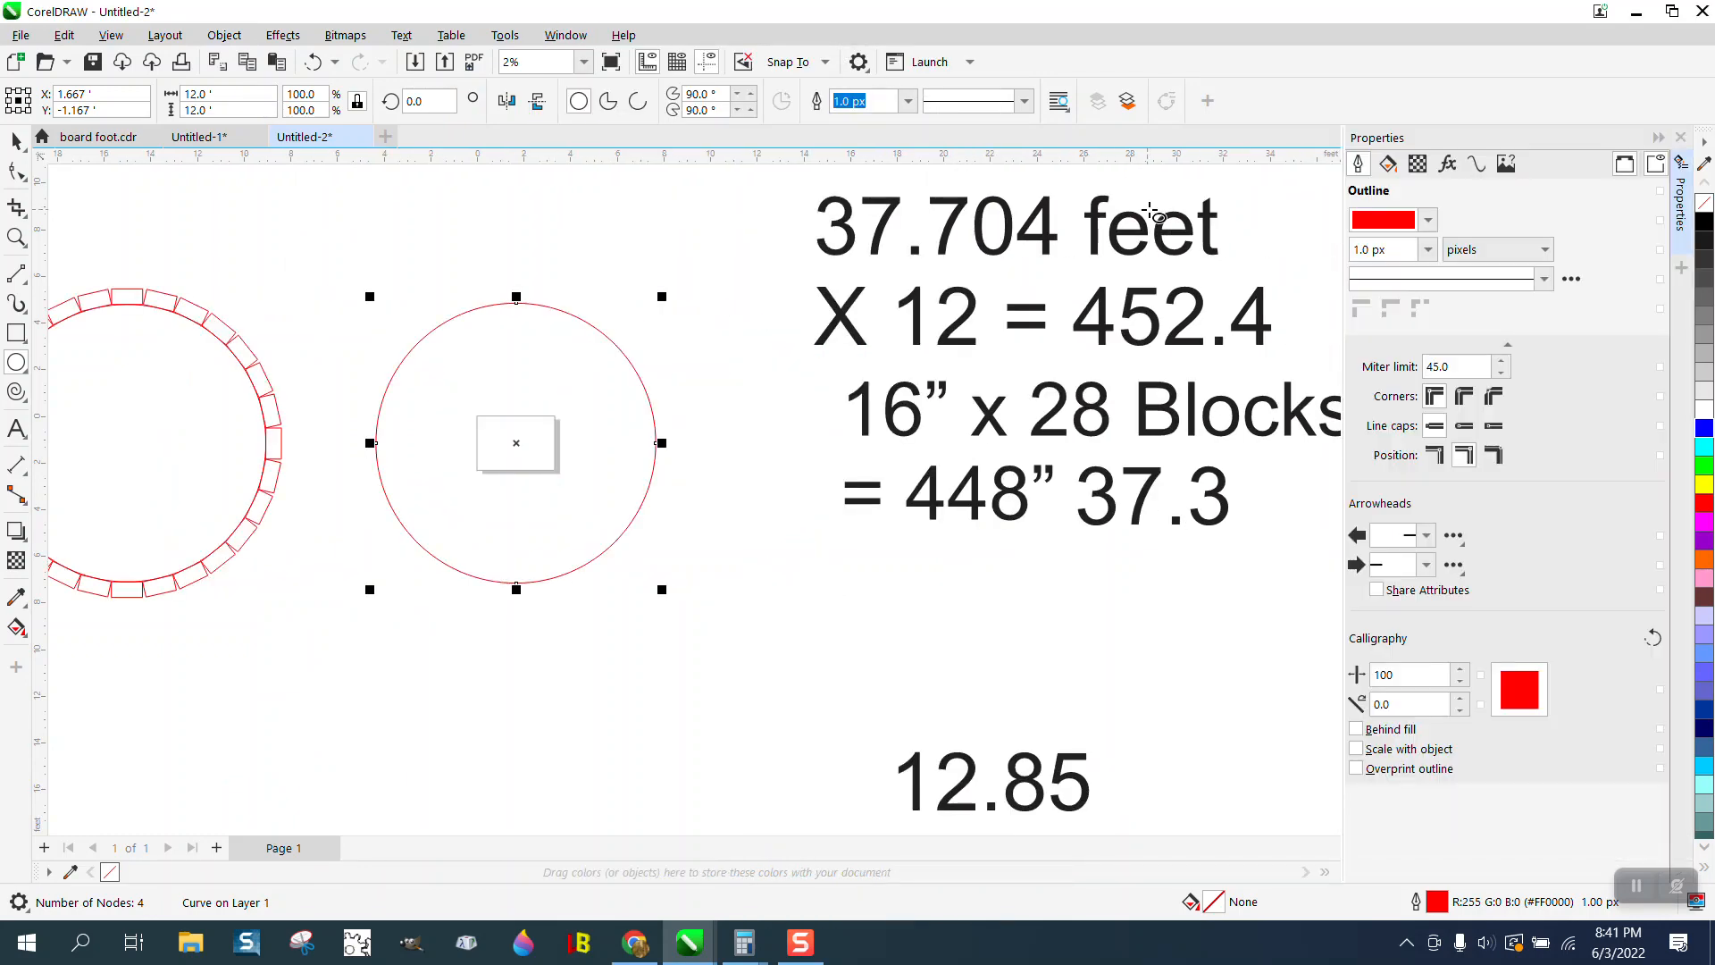
{"action": "left_click", "coordinate": [1477, 166]}
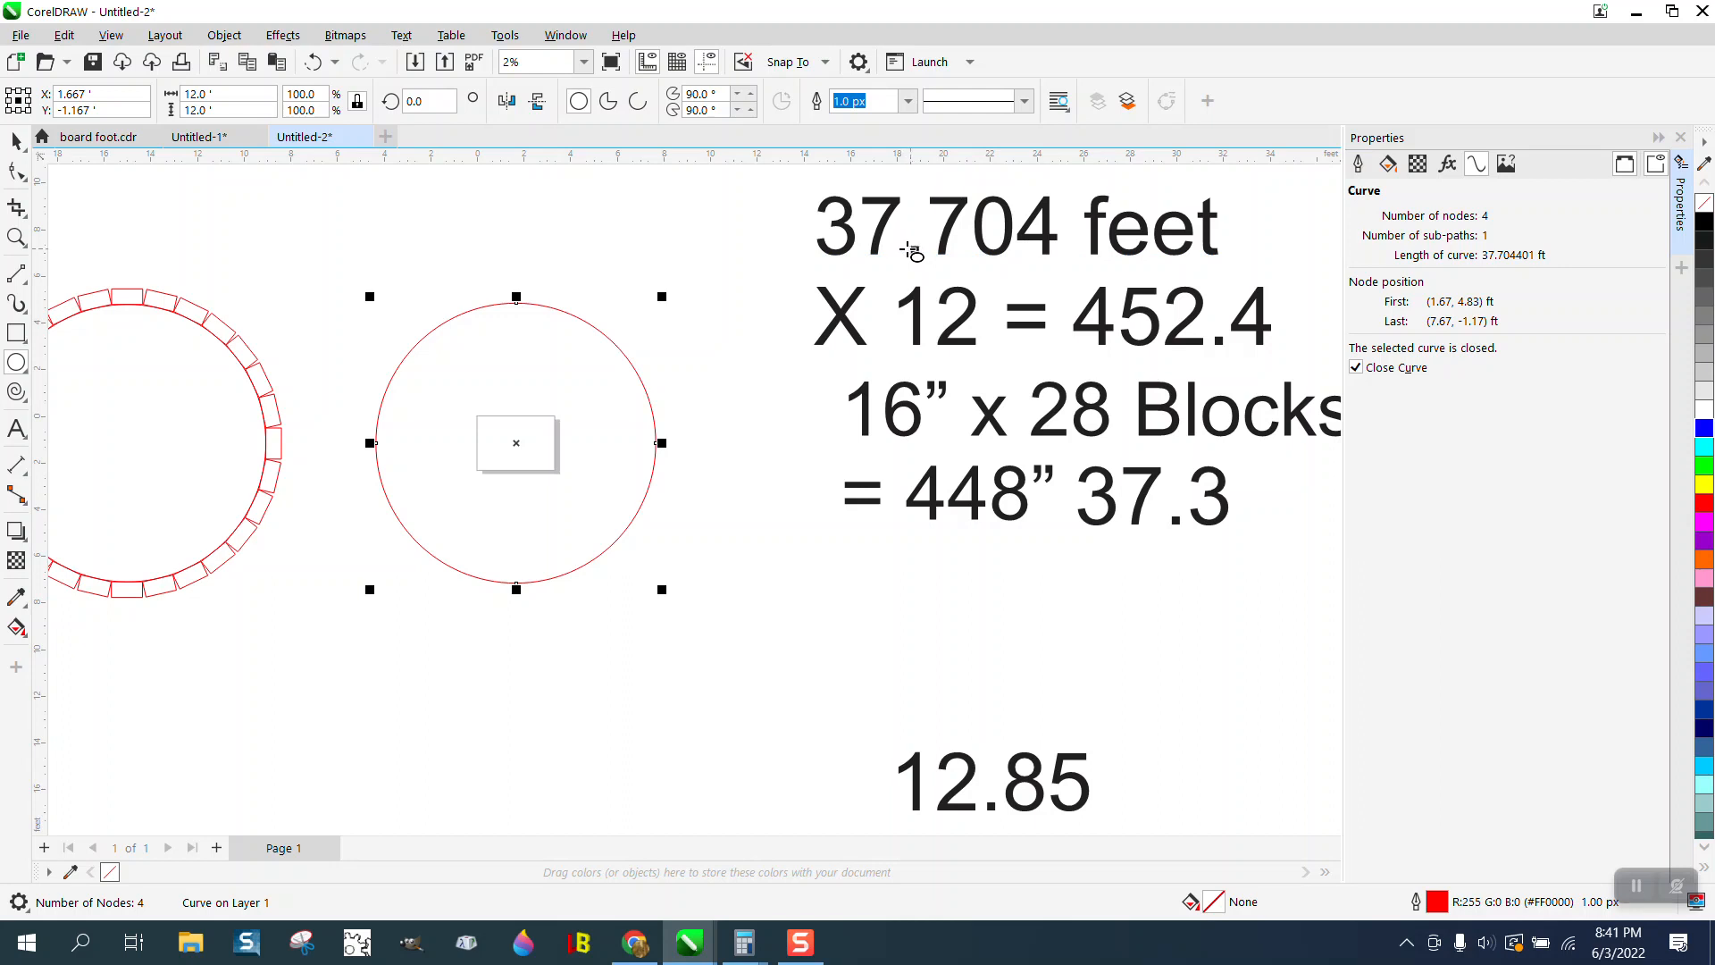
Scale the circle proportionally to 99.15 percent
{"action": "left_click", "coordinate": [13, 140]}
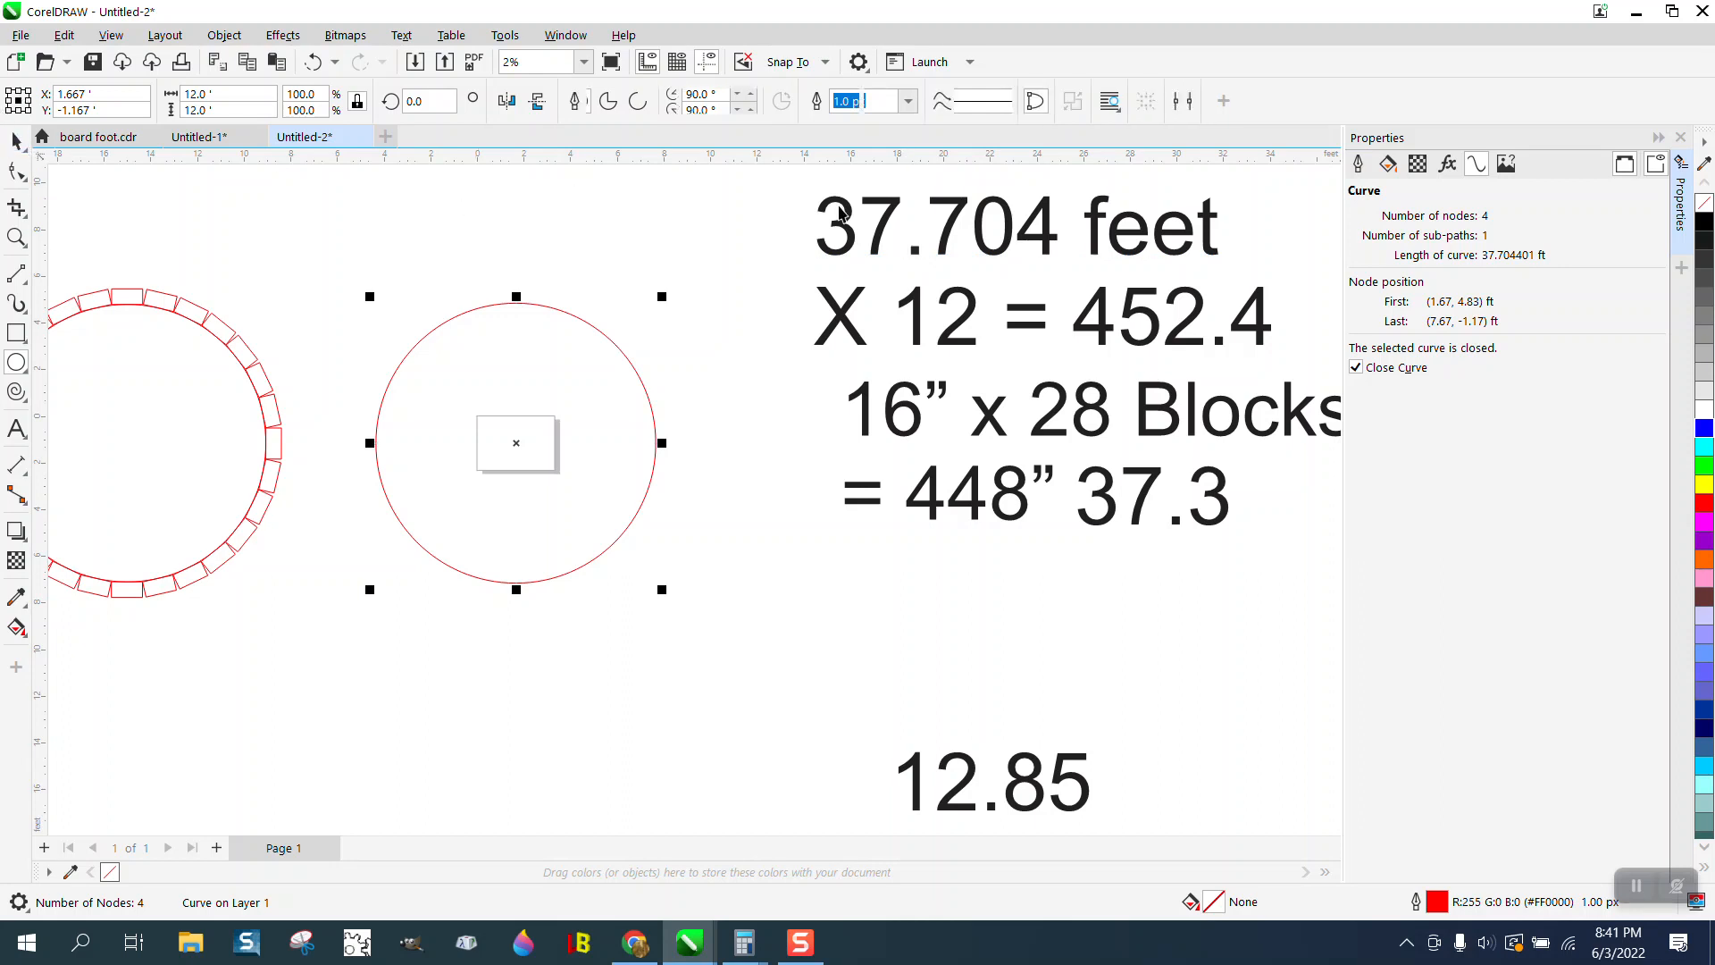
{"action": "double_click", "coordinate": [320, 92]}
{"action": "type", "text": "99.15"}
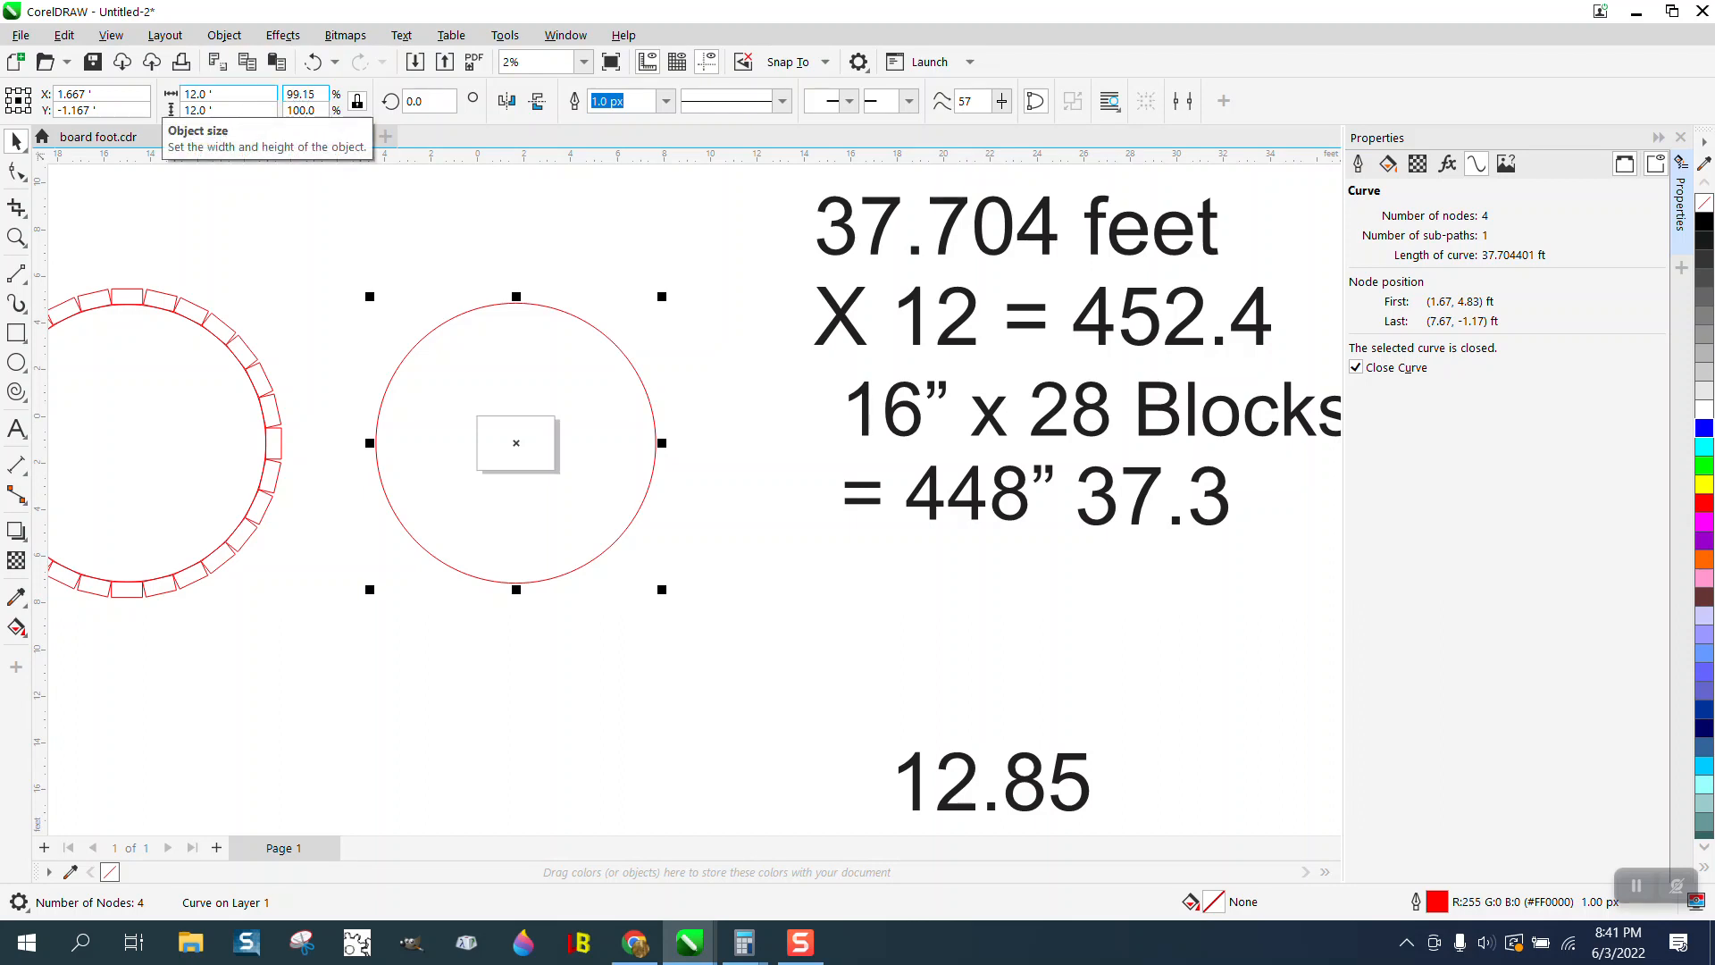
{"action": "key", "text": "Return"}
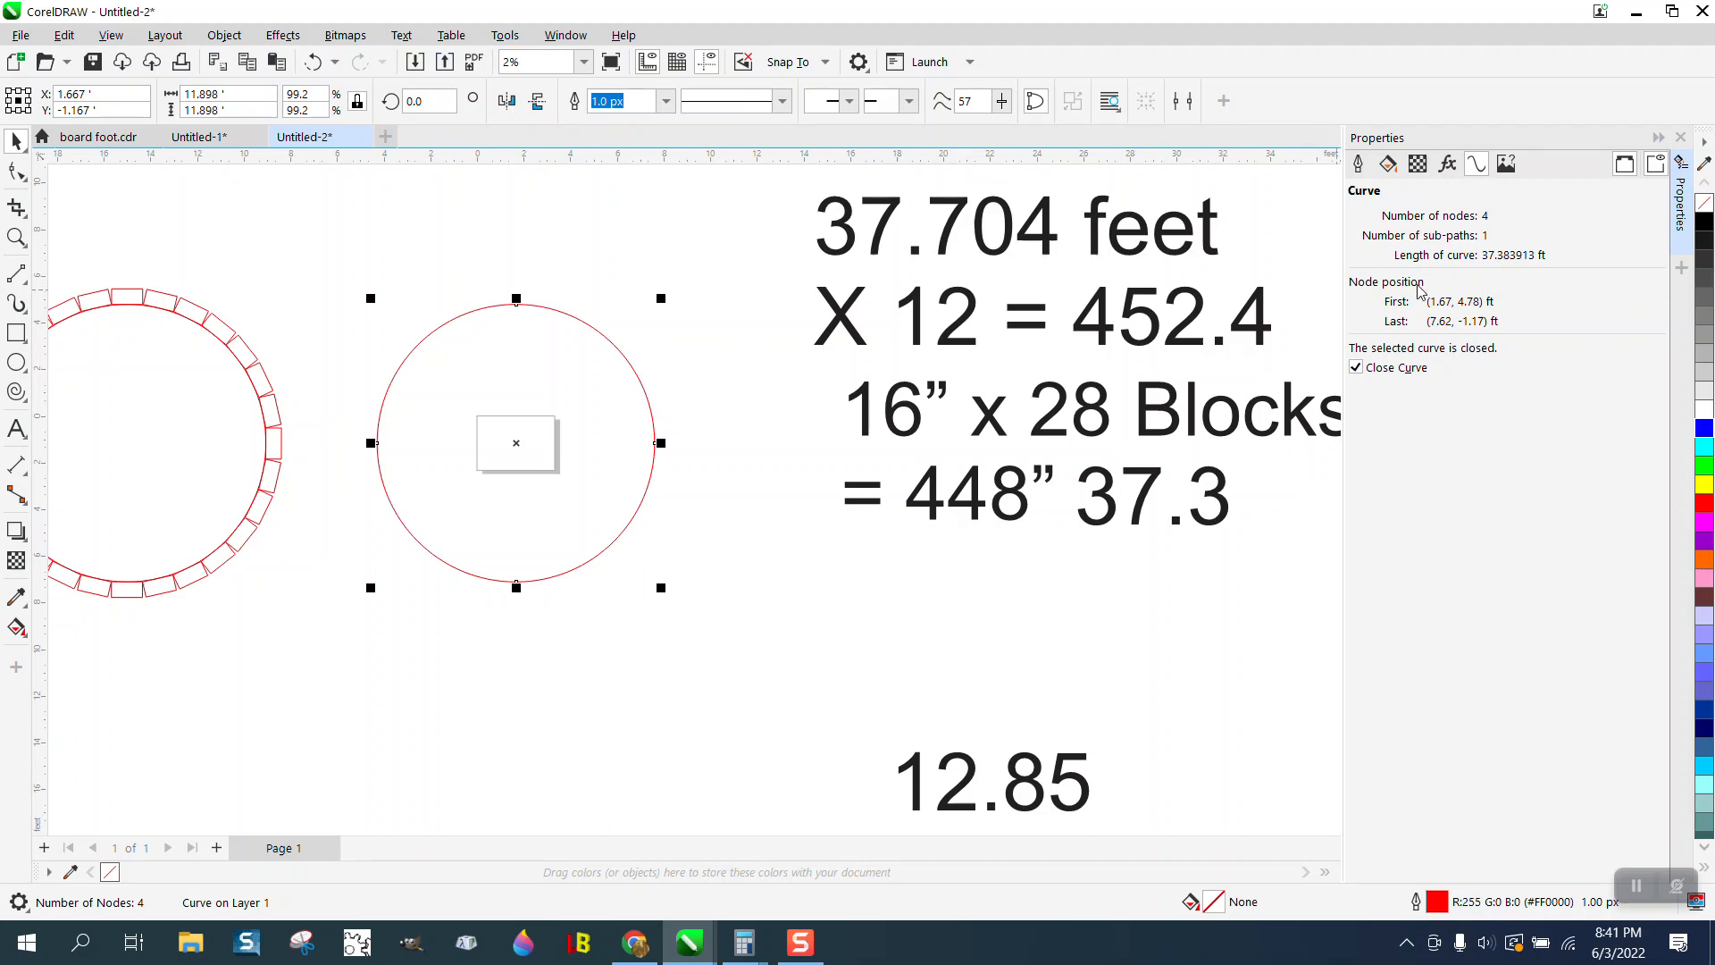
Draw a small rectangle about 1.57 by 0.77 feet above the circle
{"action": "left_click", "coordinate": [16, 332]}
{"action": "left_click_drag", "start_coordinate": [452, 230], "coordinate": [489, 248]}
{"action": "left_click", "coordinate": [185, 95]}
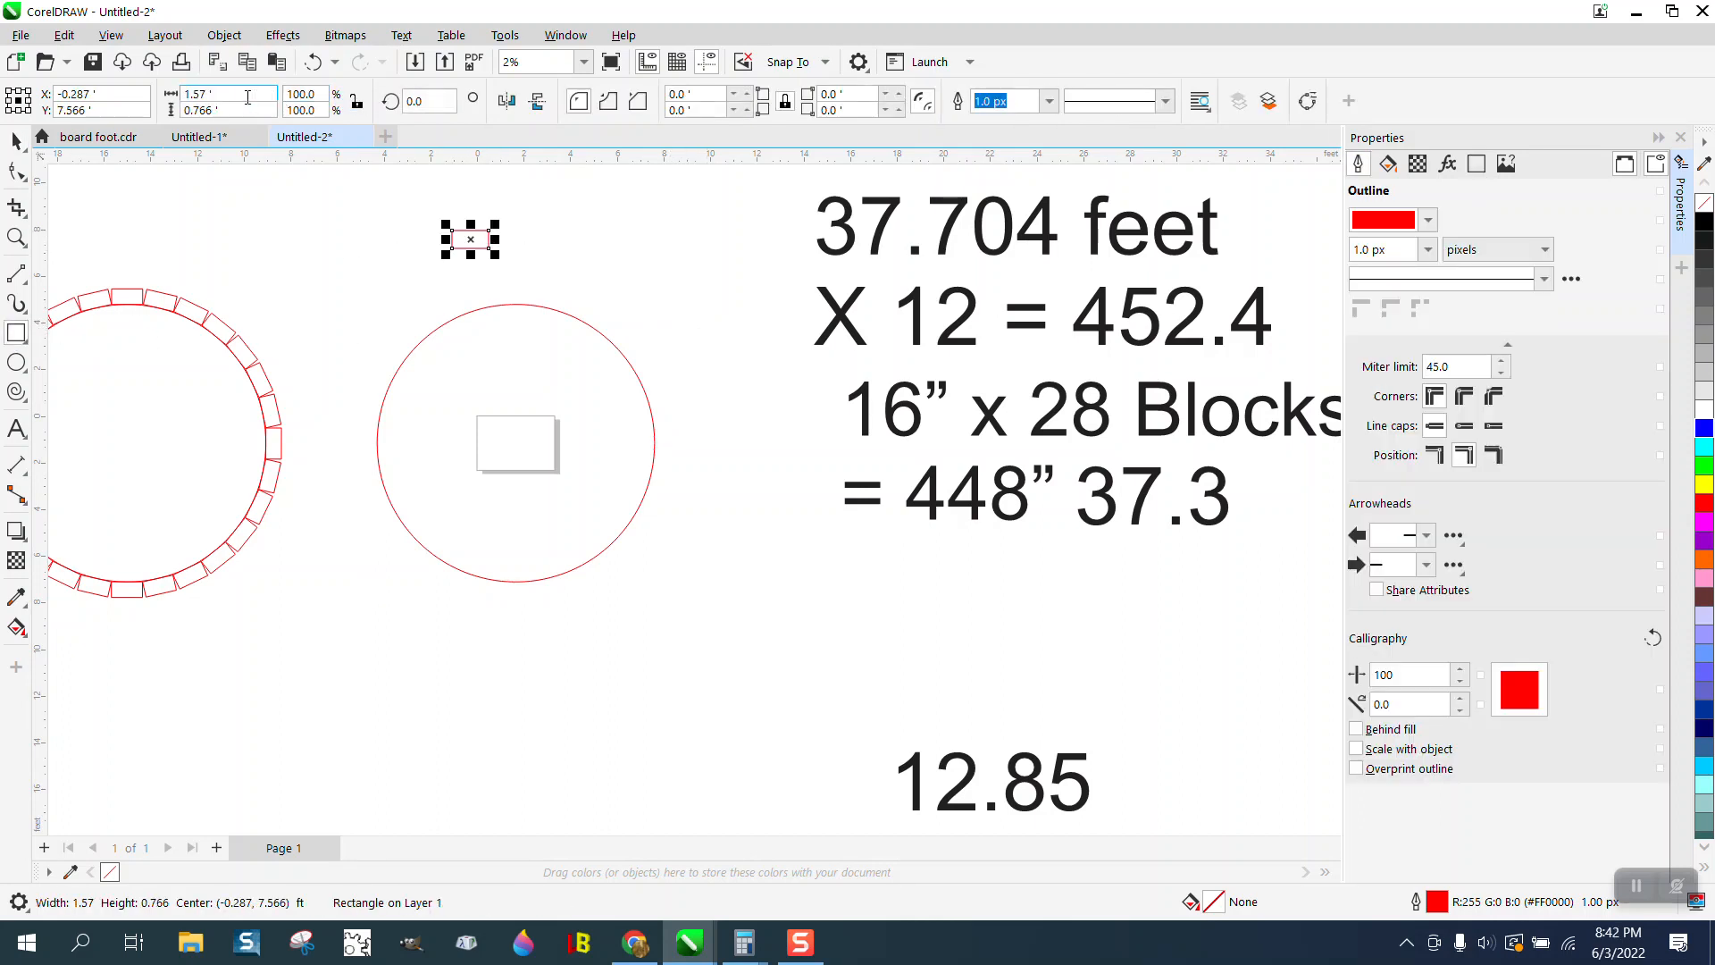
Deselect the rectangle and set the document units to inches
{"action": "left_click", "coordinate": [592, 222]}
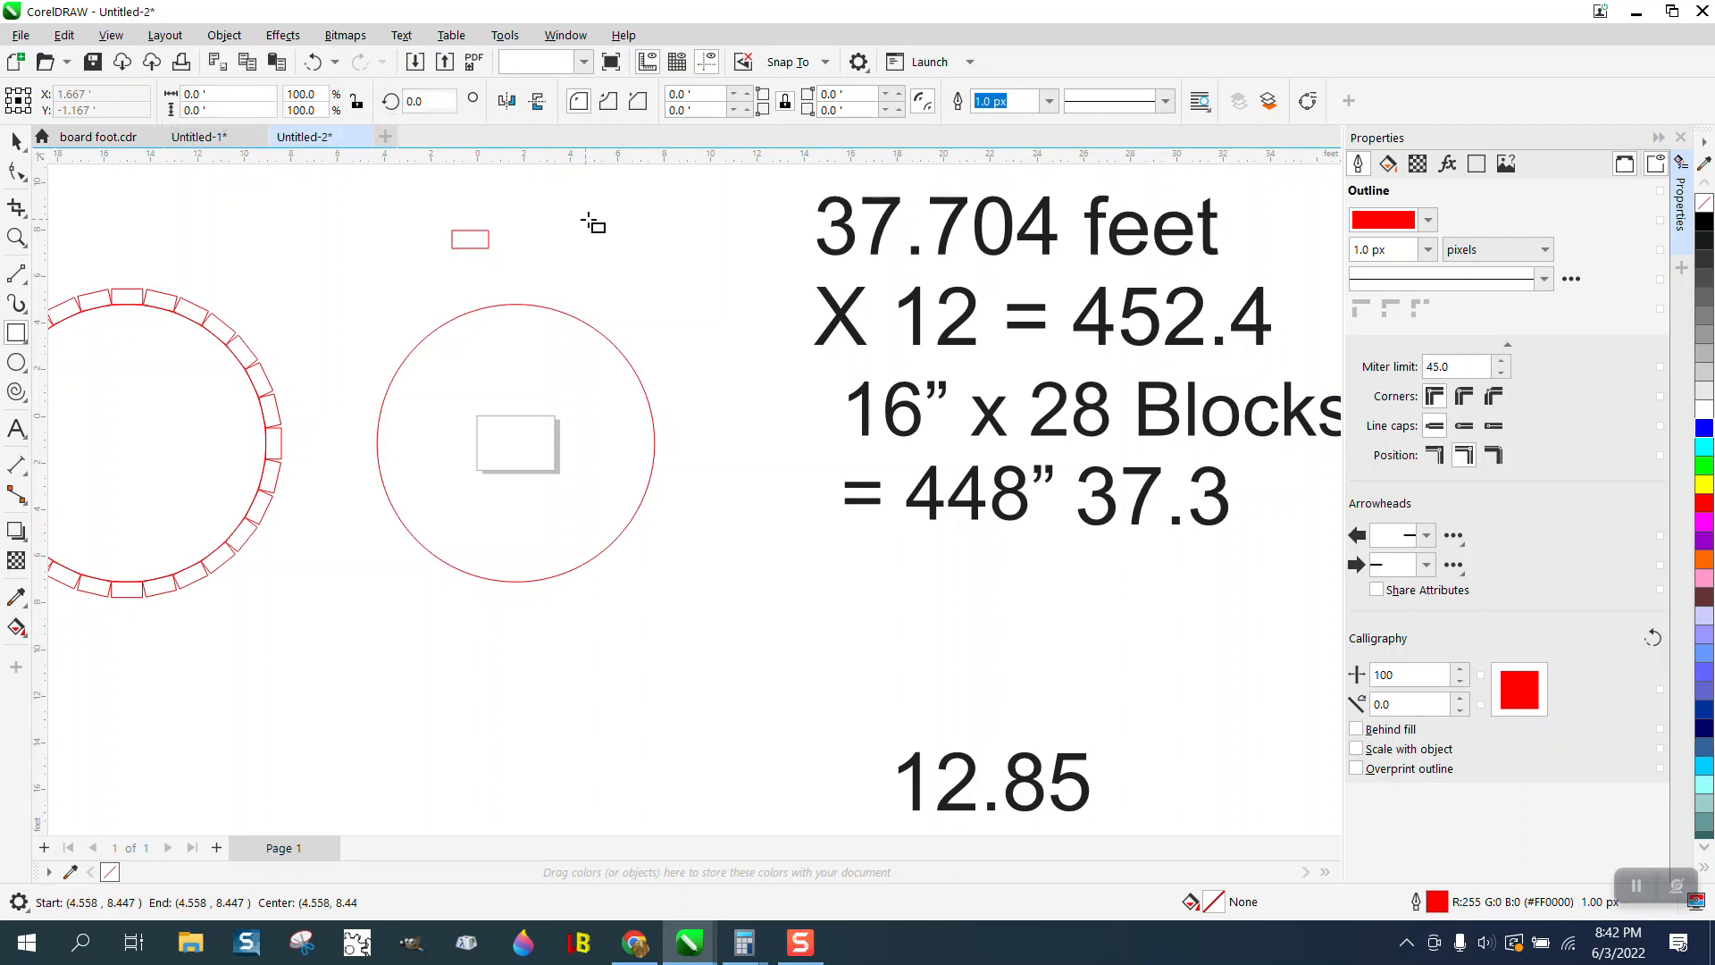
{"action": "left_click", "coordinate": [16, 143]}
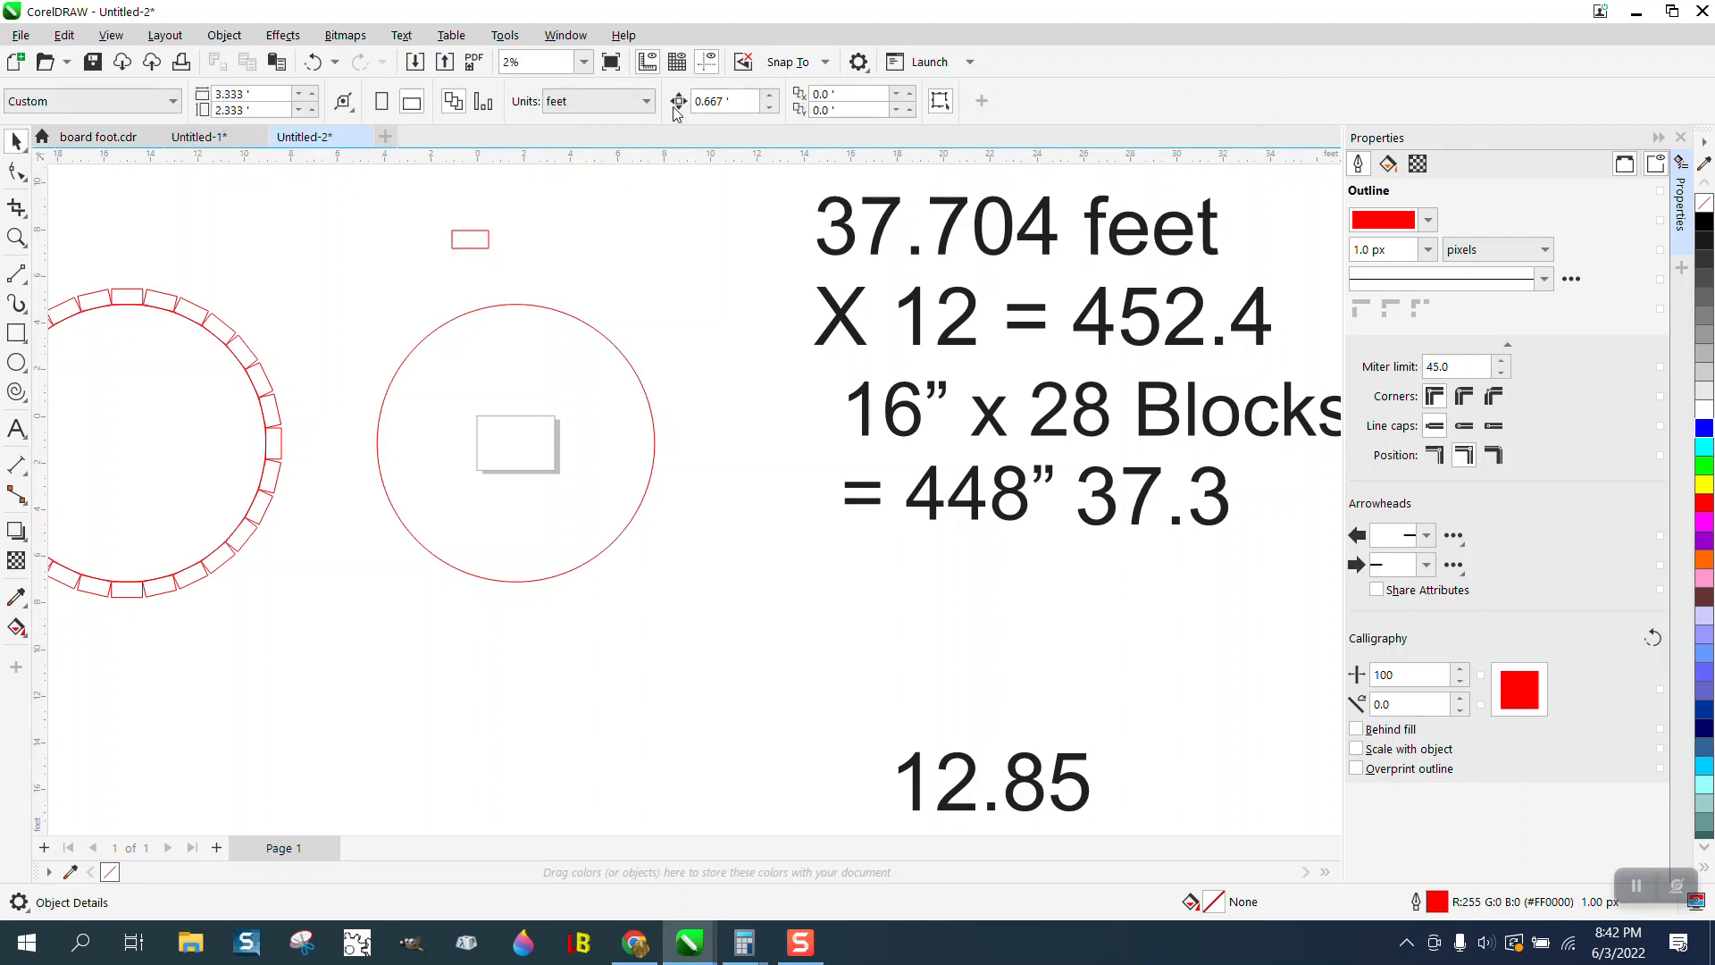
{"action": "left_click", "coordinate": [617, 101]}
{"action": "left_click", "coordinate": [579, 125]}
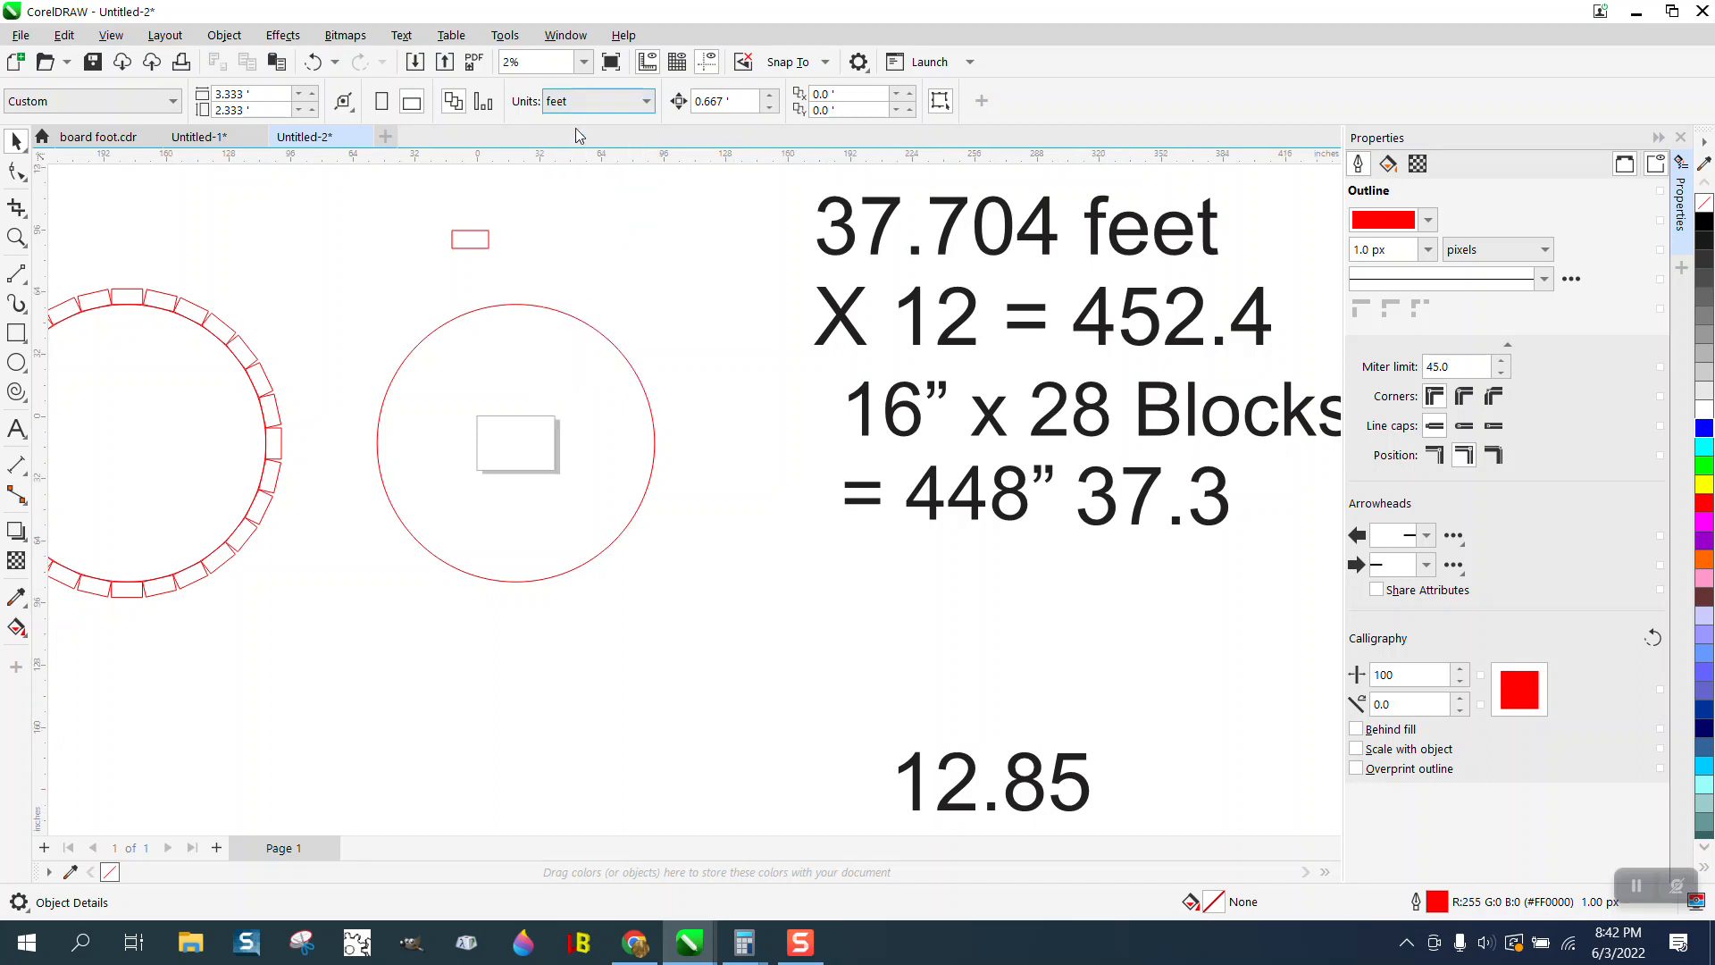
Resize the small rectangle to 16 by 8 inches and centre it on the page
{"action": "left_click", "coordinate": [480, 232]}
{"action": "left_click_drag", "start_coordinate": [255, 93], "coordinate": [204, 93]}
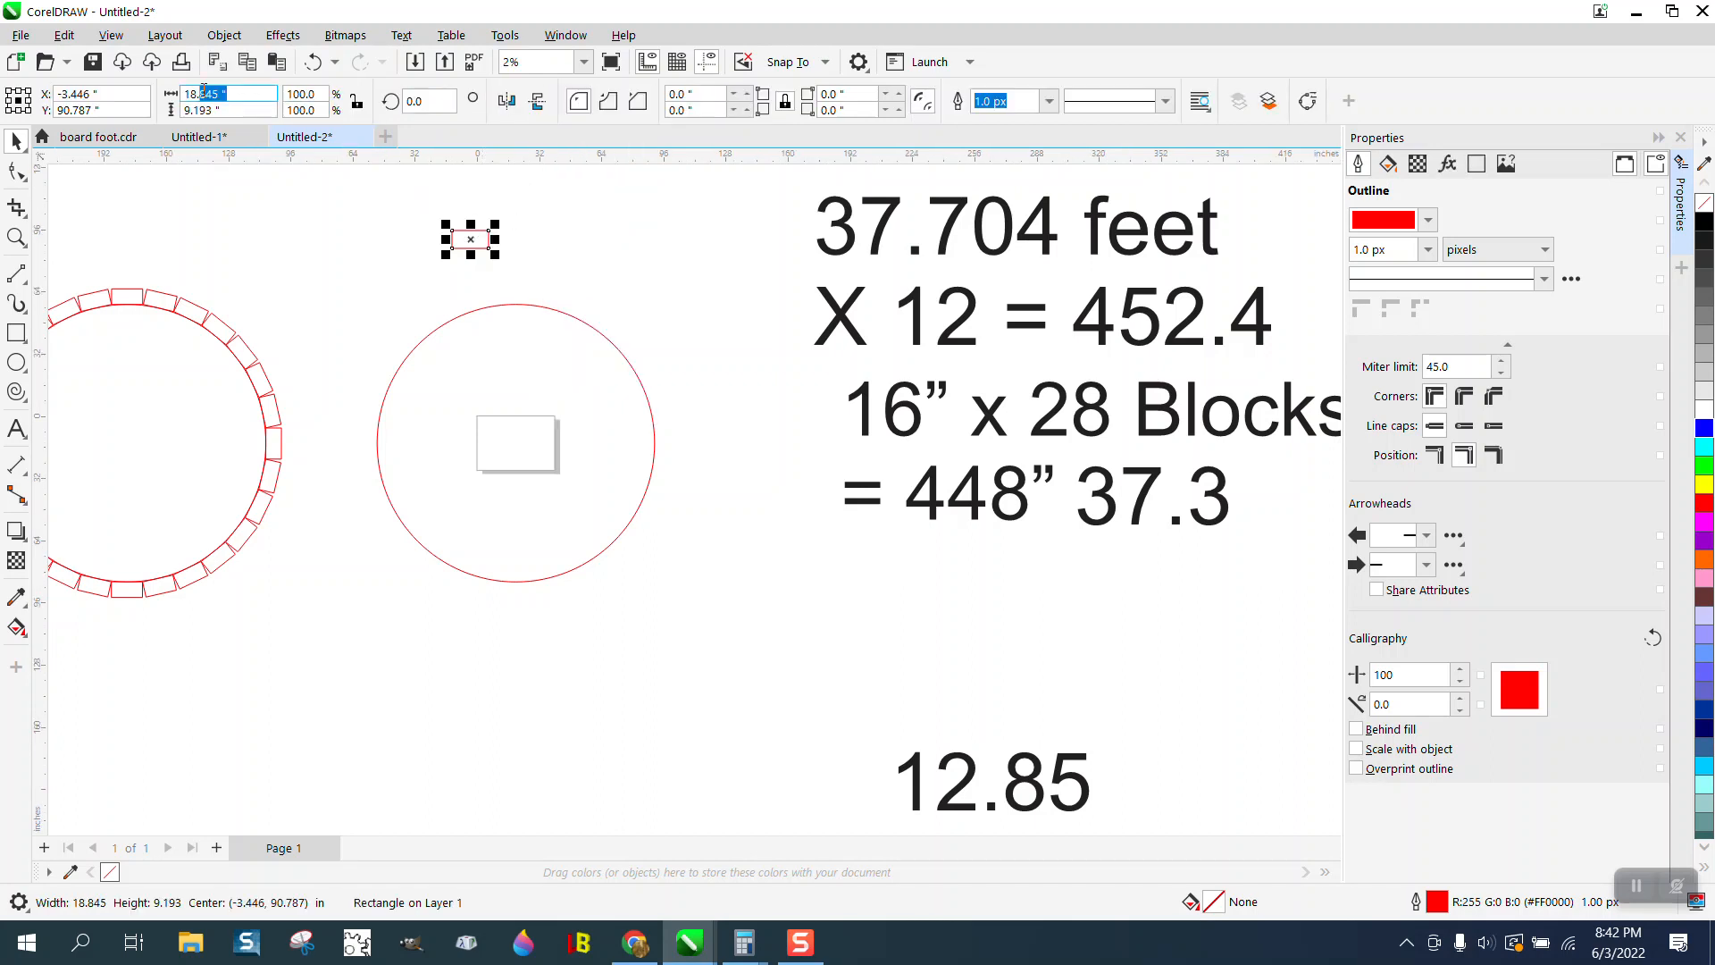
{"action": "type", "text": "16"}
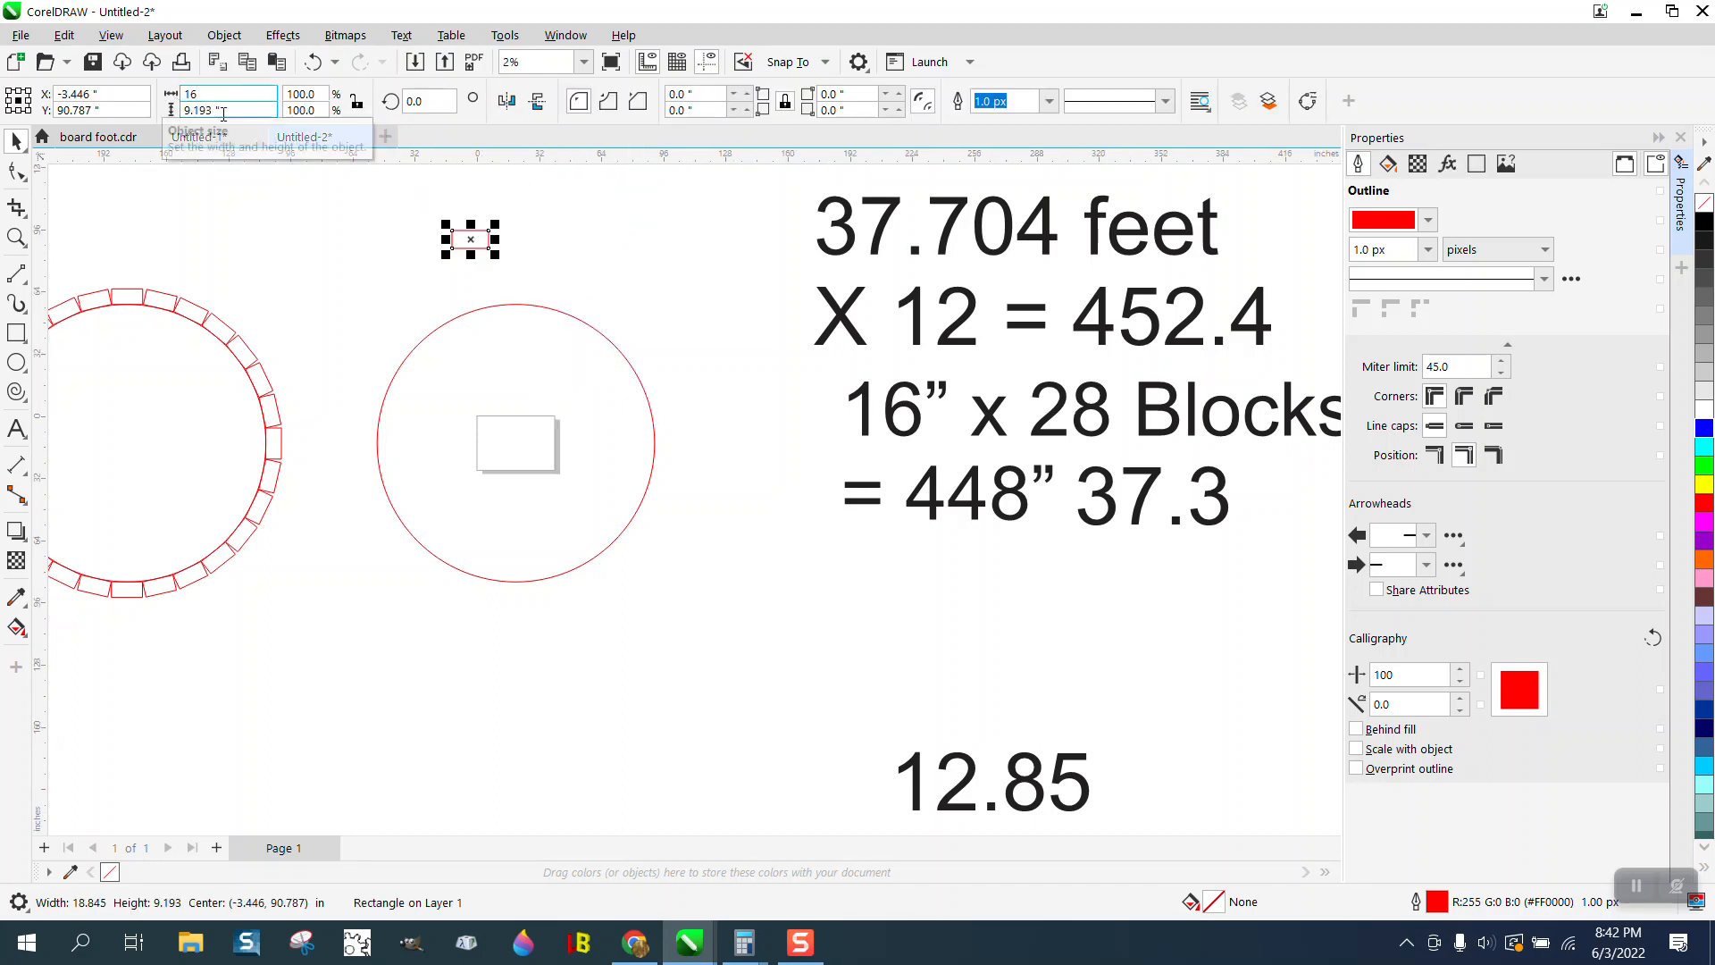
{"action": "key", "text": "Tab"}
{"action": "type", "text": "8"}
{"action": "key", "text": "Return"}
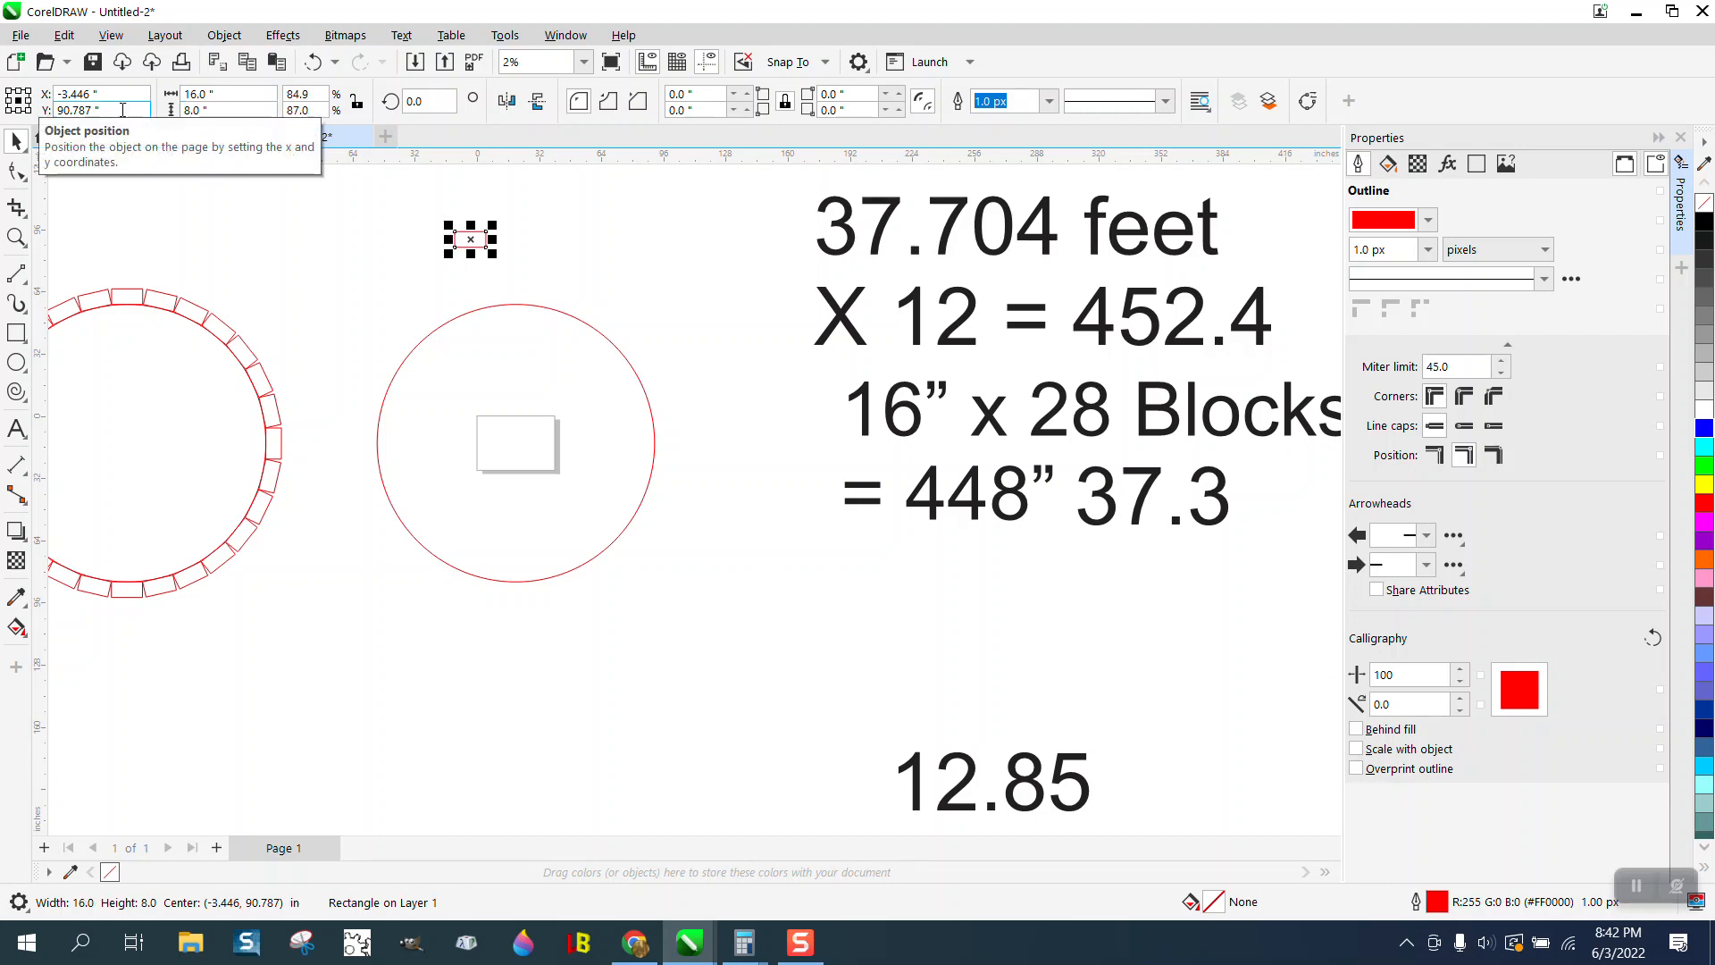
{"action": "key", "text": "p"}
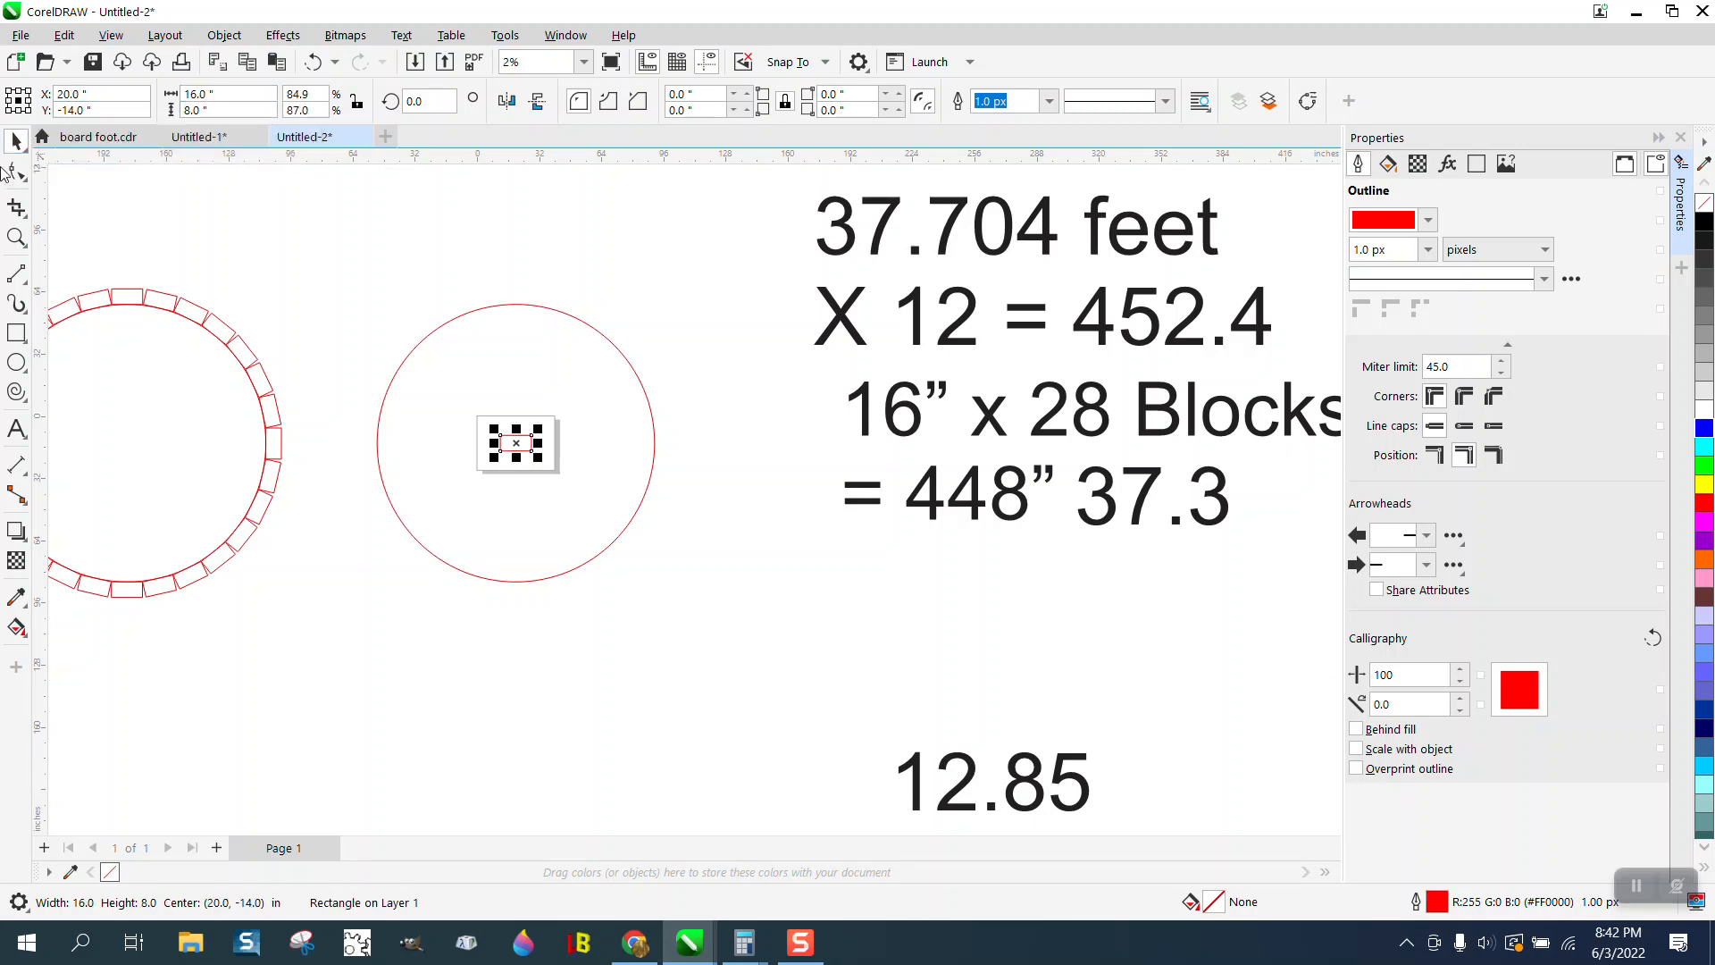
Align the small rectangle with the top of the circle and nudge it up 8 inches to sit outside the circle
{"action": "left_click_drag", "start_coordinate": [372, 277], "coordinate": [807, 640]}
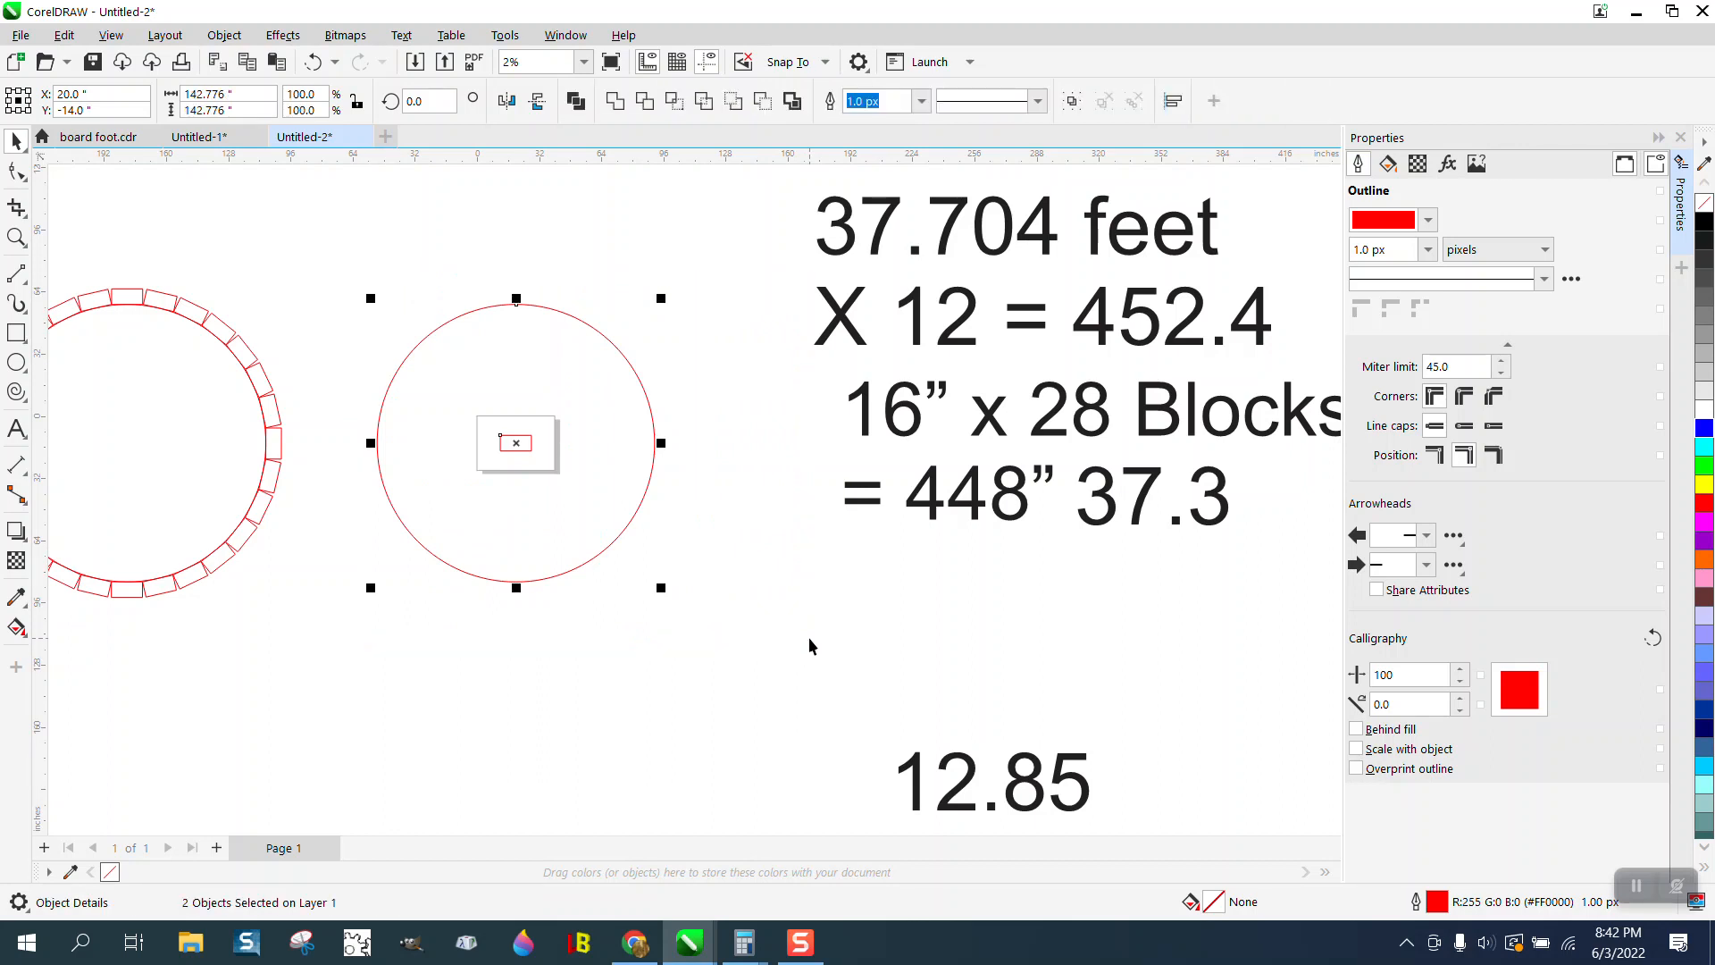
{"action": "key", "text": "t"}
{"action": "left_click", "coordinate": [764, 354]}
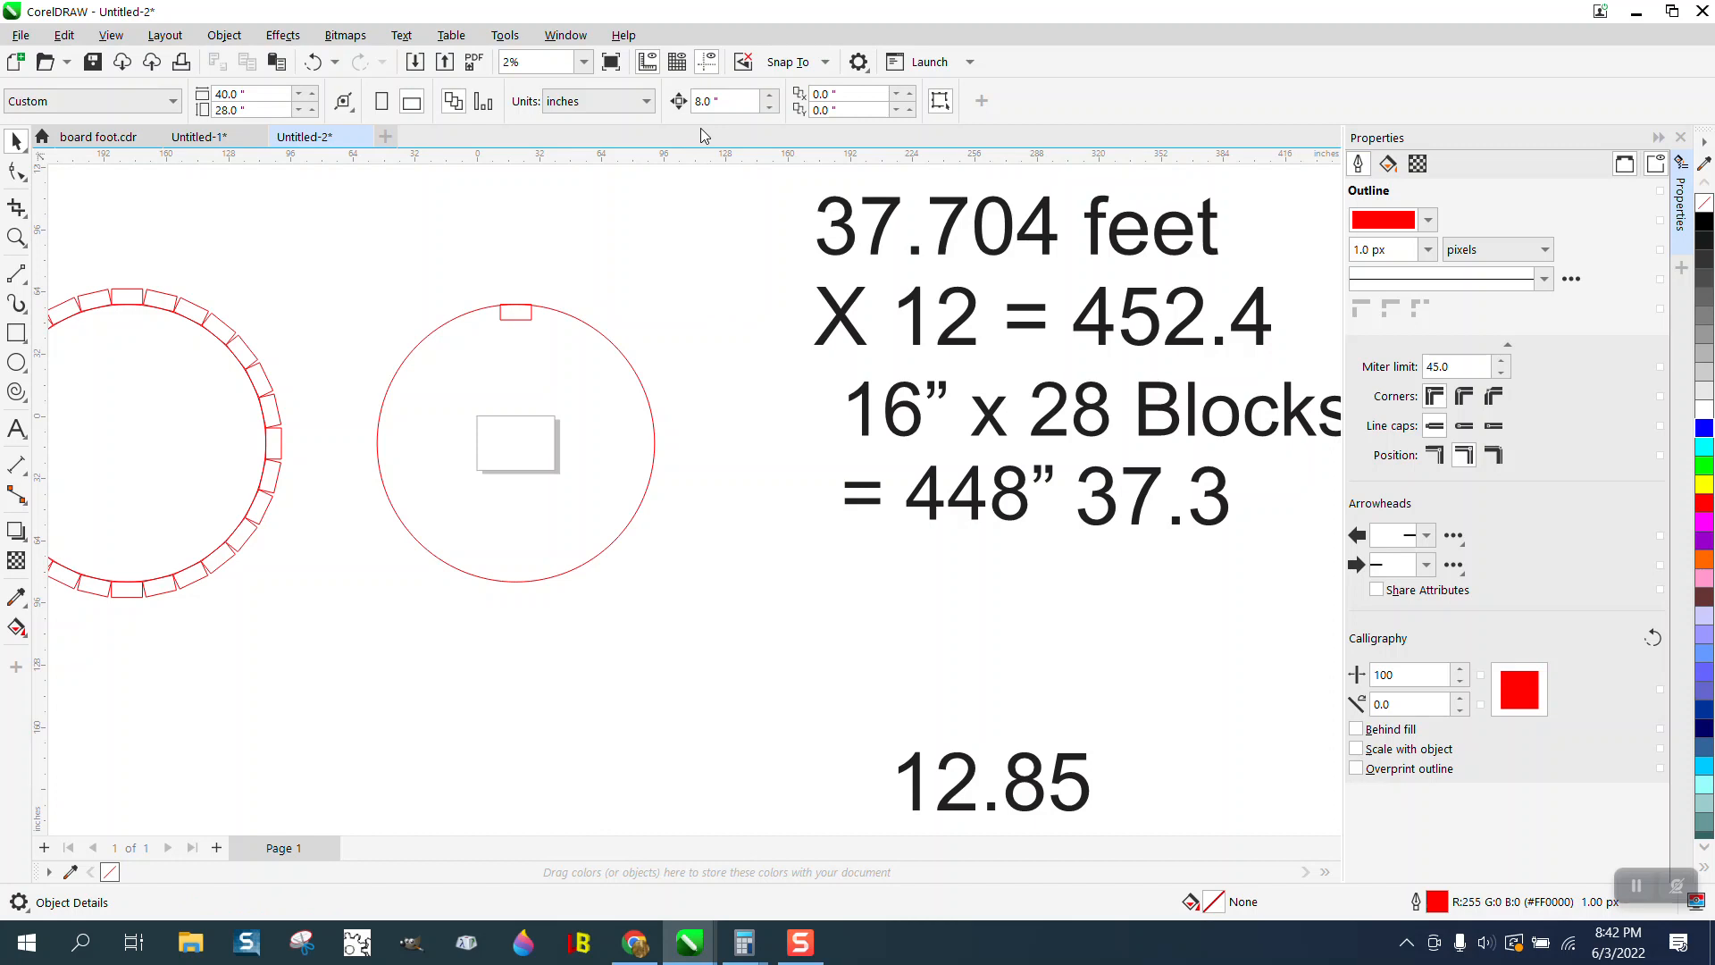
{"action": "left_click", "coordinate": [521, 315]}
{"action": "key", "text": "Up"}
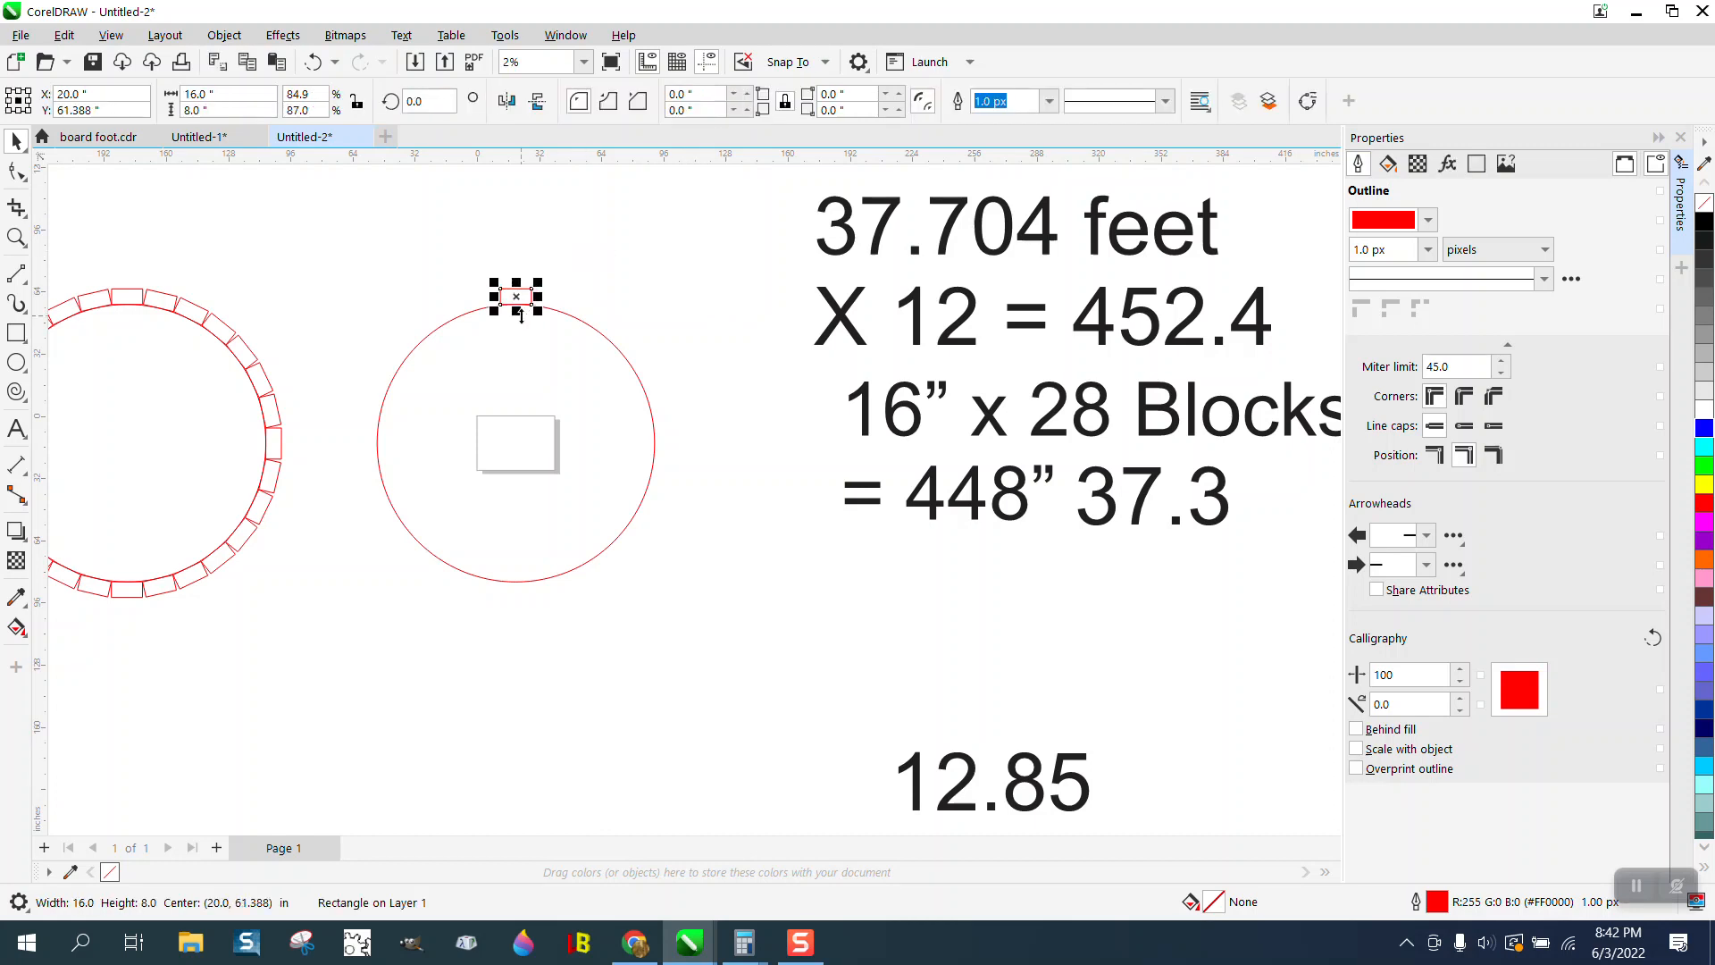
Move the block's centre of rotation to the centre of the circle
{"action": "left_click", "coordinate": [16, 237]}
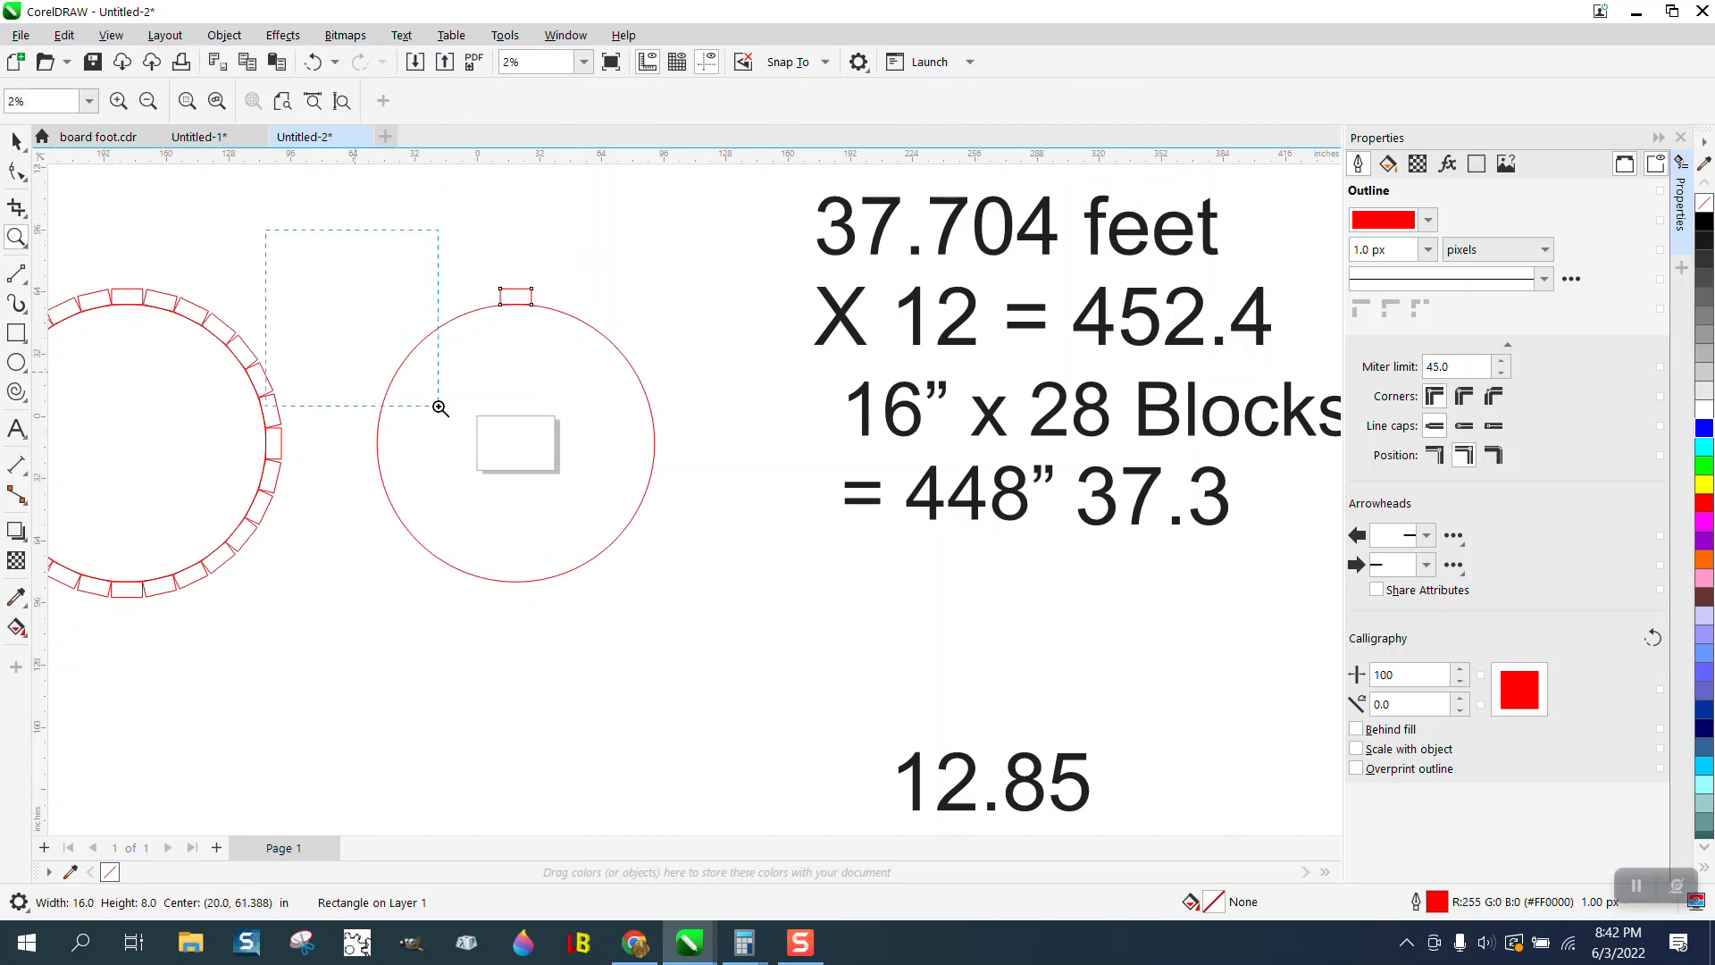
{"action": "left_click", "coordinate": [440, 407]}
{"action": "left_click", "coordinate": [16, 141]}
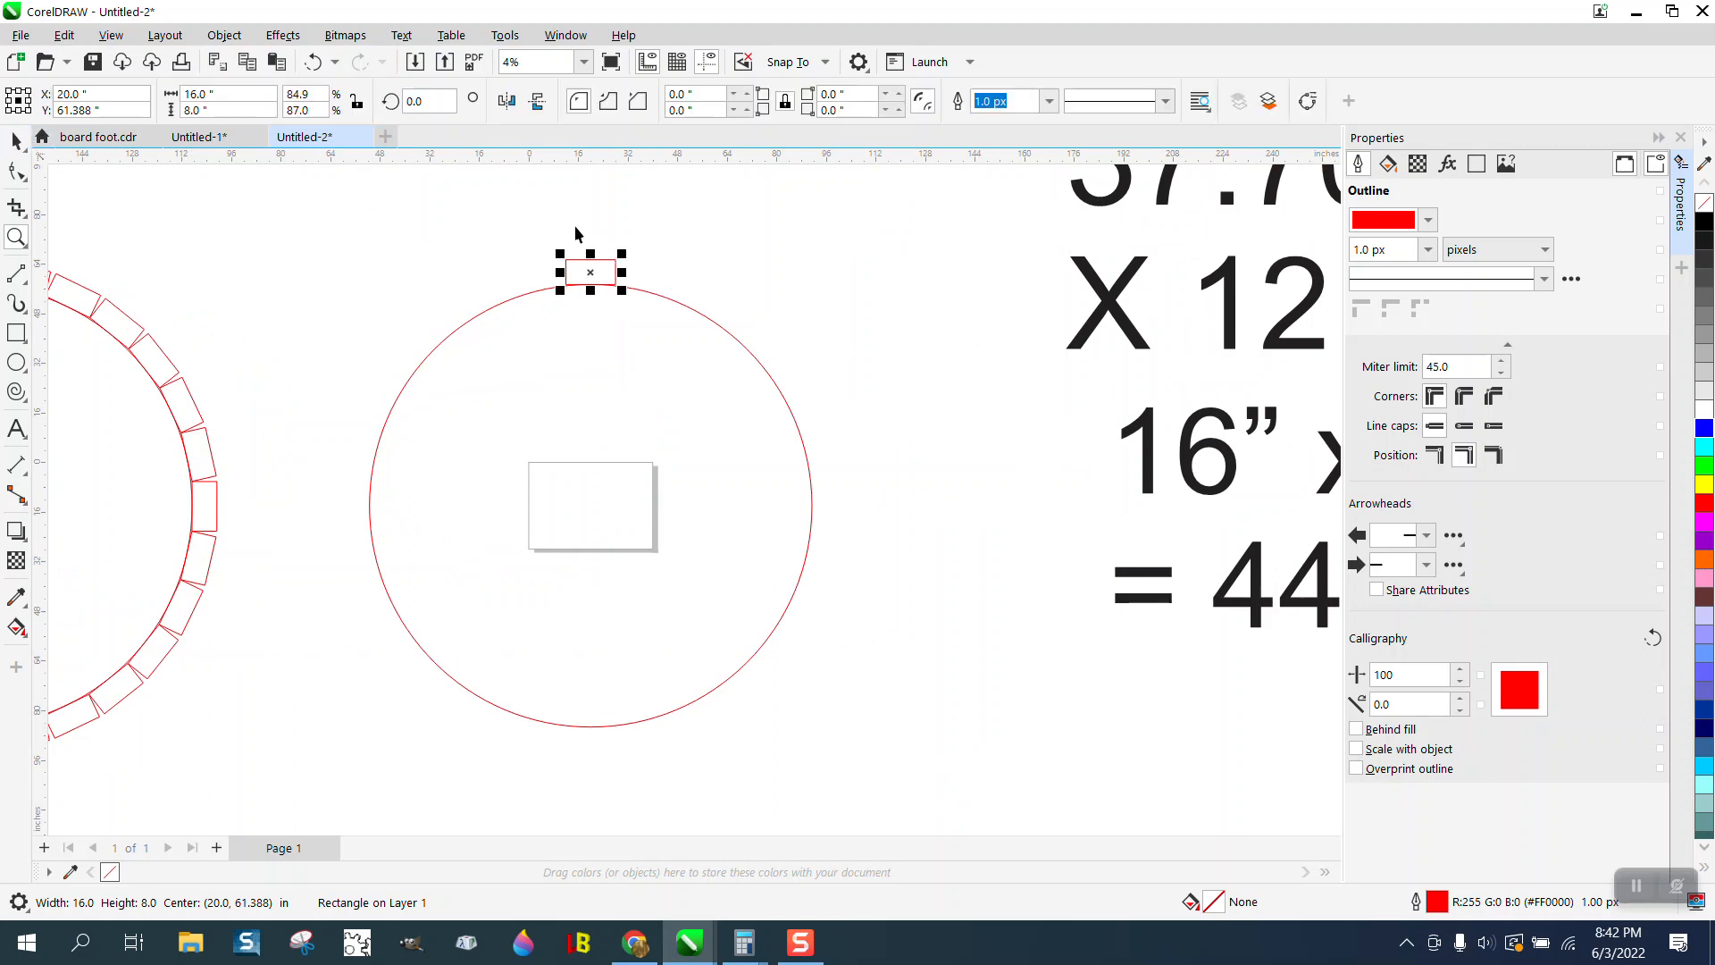
{"action": "left_click", "coordinate": [710, 241]}
{"action": "left_click", "coordinate": [609, 267]}
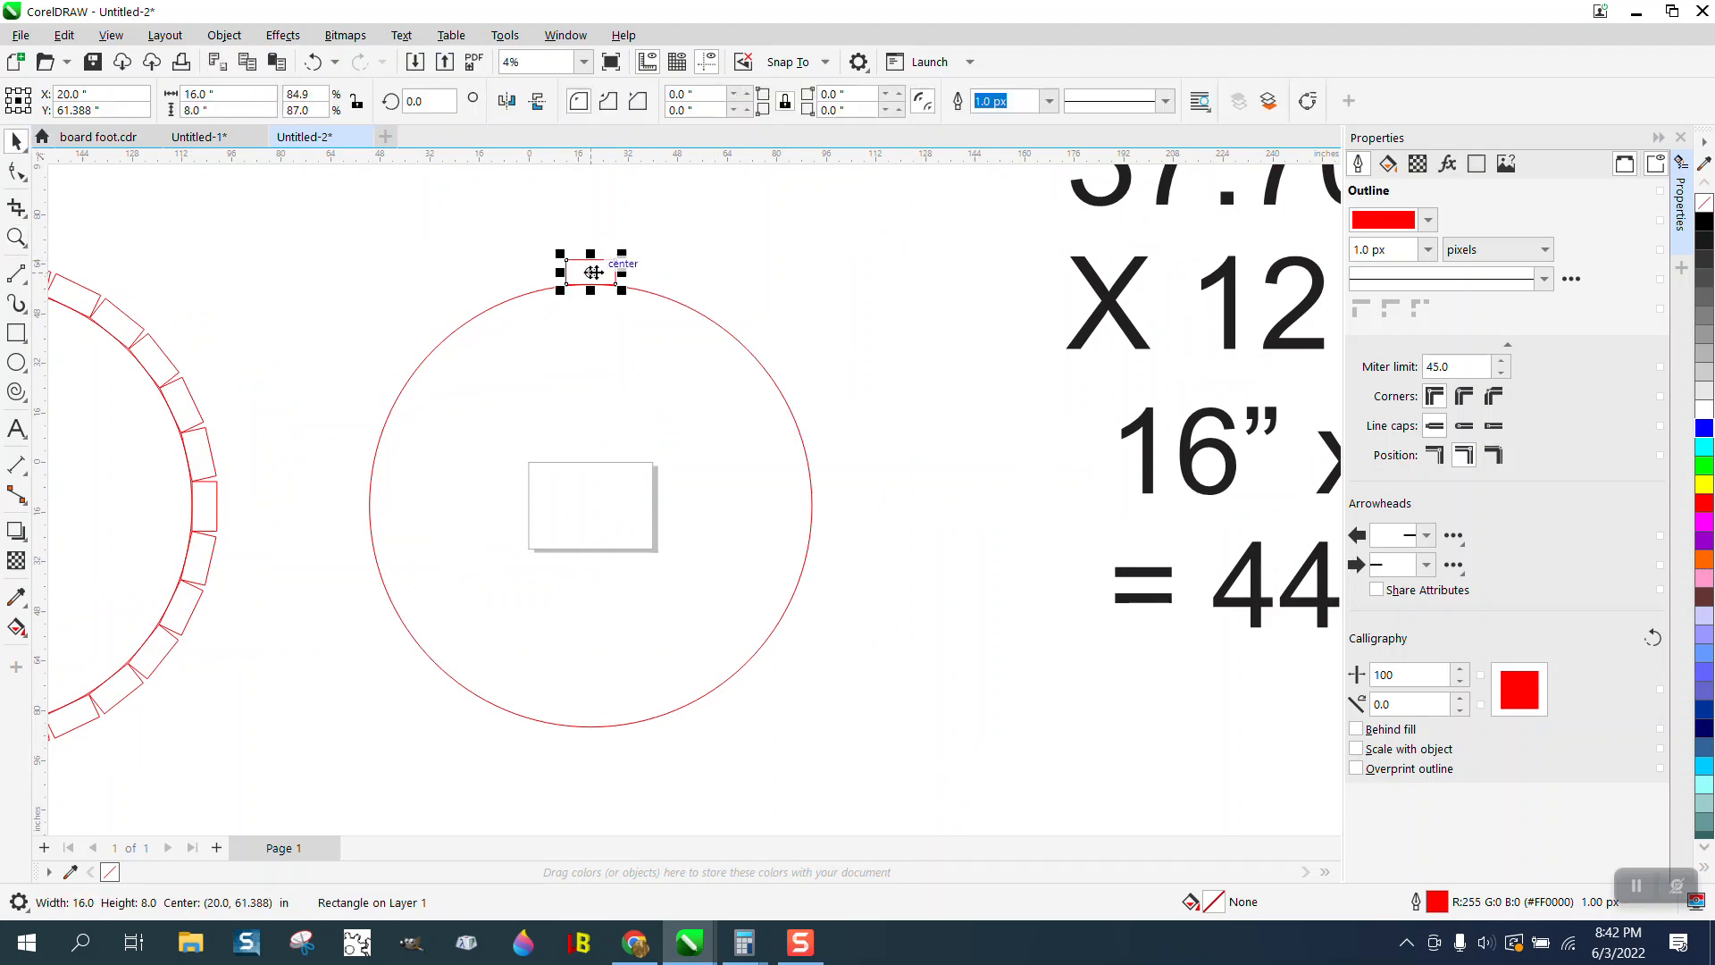
{"action": "left_click", "coordinate": [592, 272]}
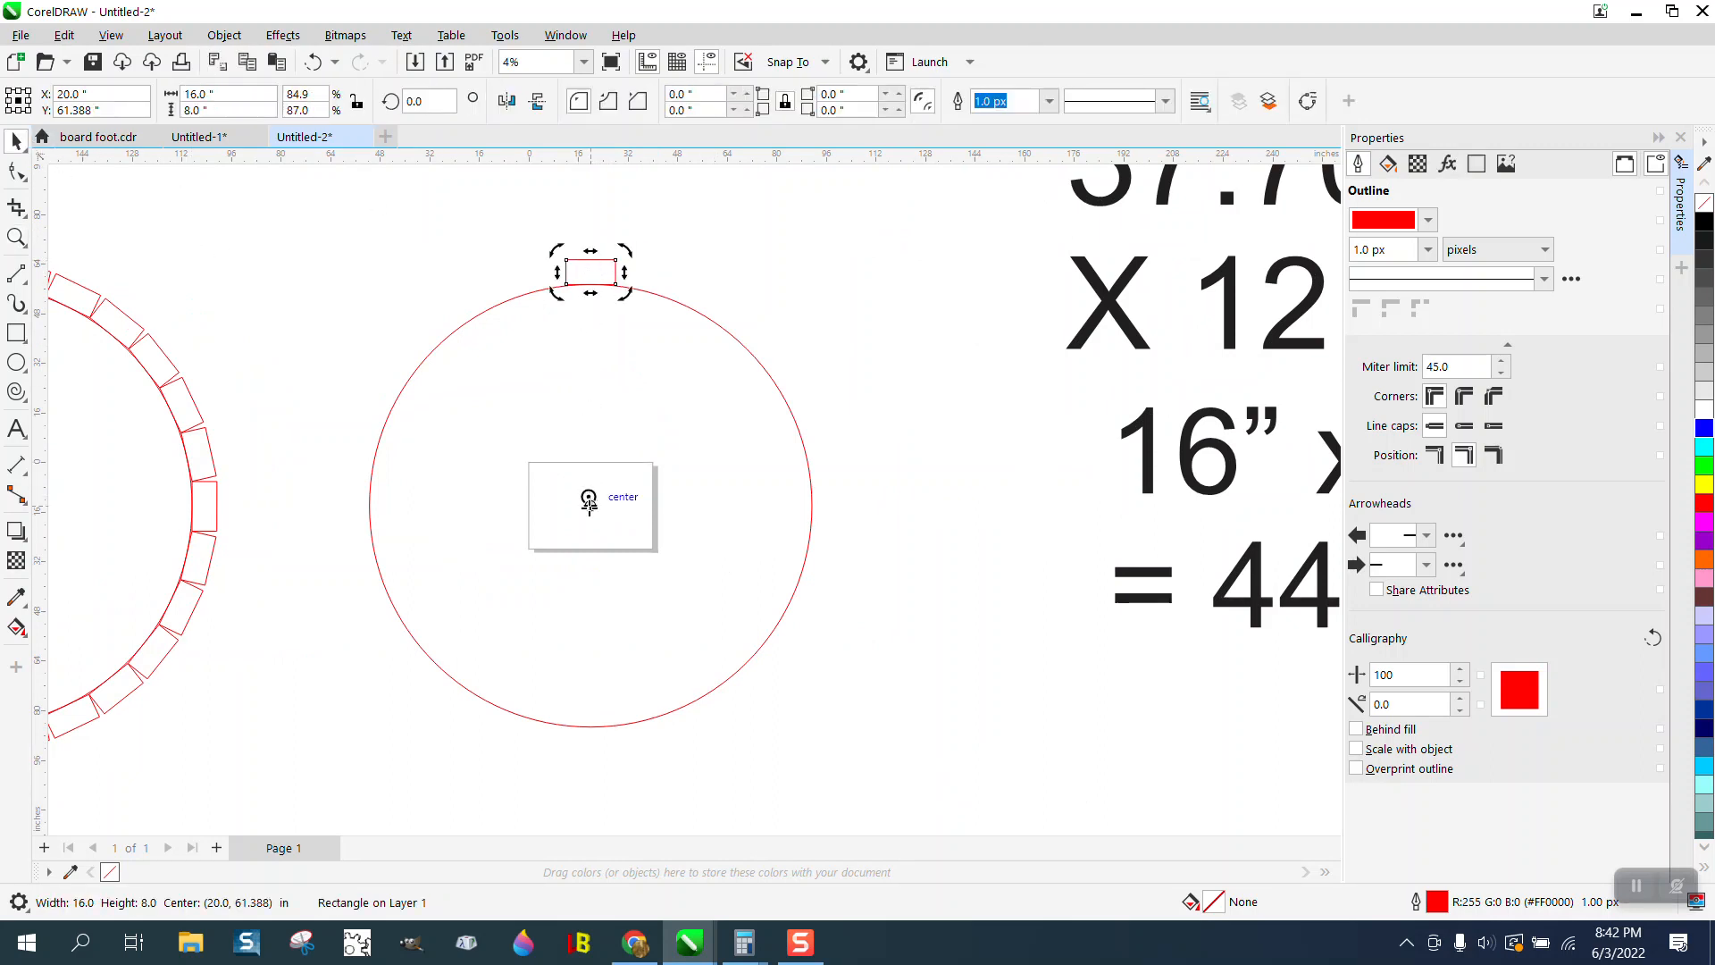
{"action": "left_click", "coordinate": [618, 265]}
{"action": "left_click", "coordinate": [618, 266]}
{"action": "left_click", "coordinate": [599, 268]}
{"action": "left_click_drag", "start_coordinate": [799, 560], "coordinate": [599, 499]}
{"action": "left_click", "coordinate": [626, 274]}
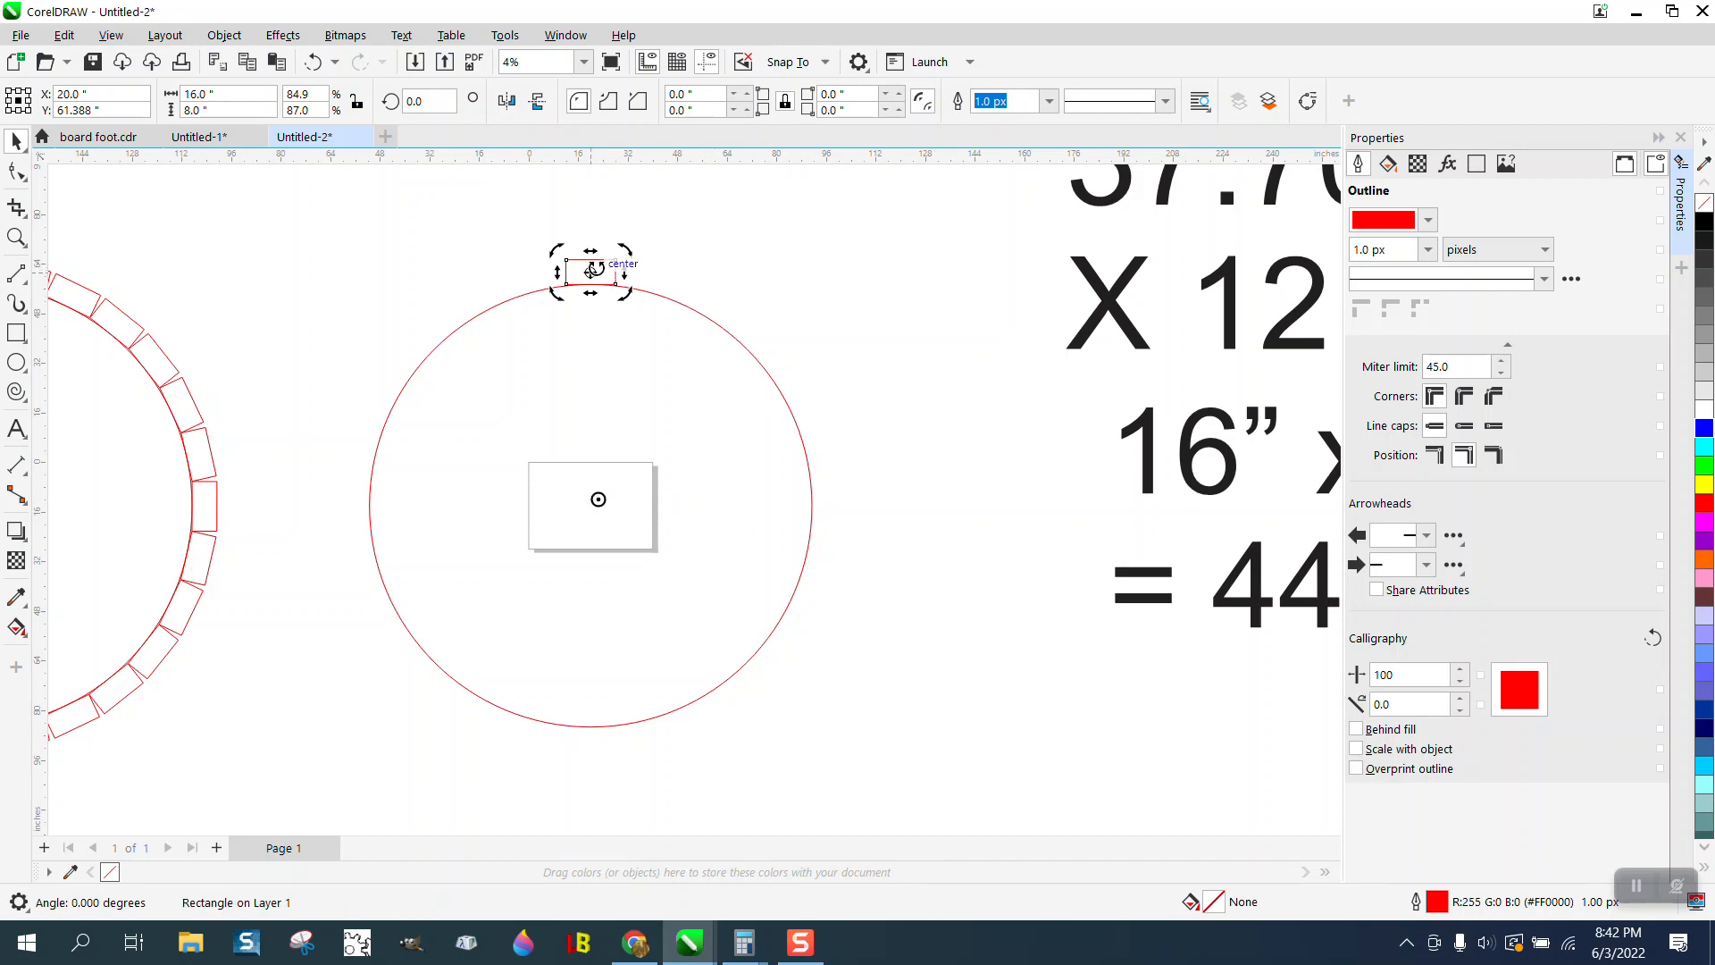
{"action": "left_click", "coordinate": [595, 268]}
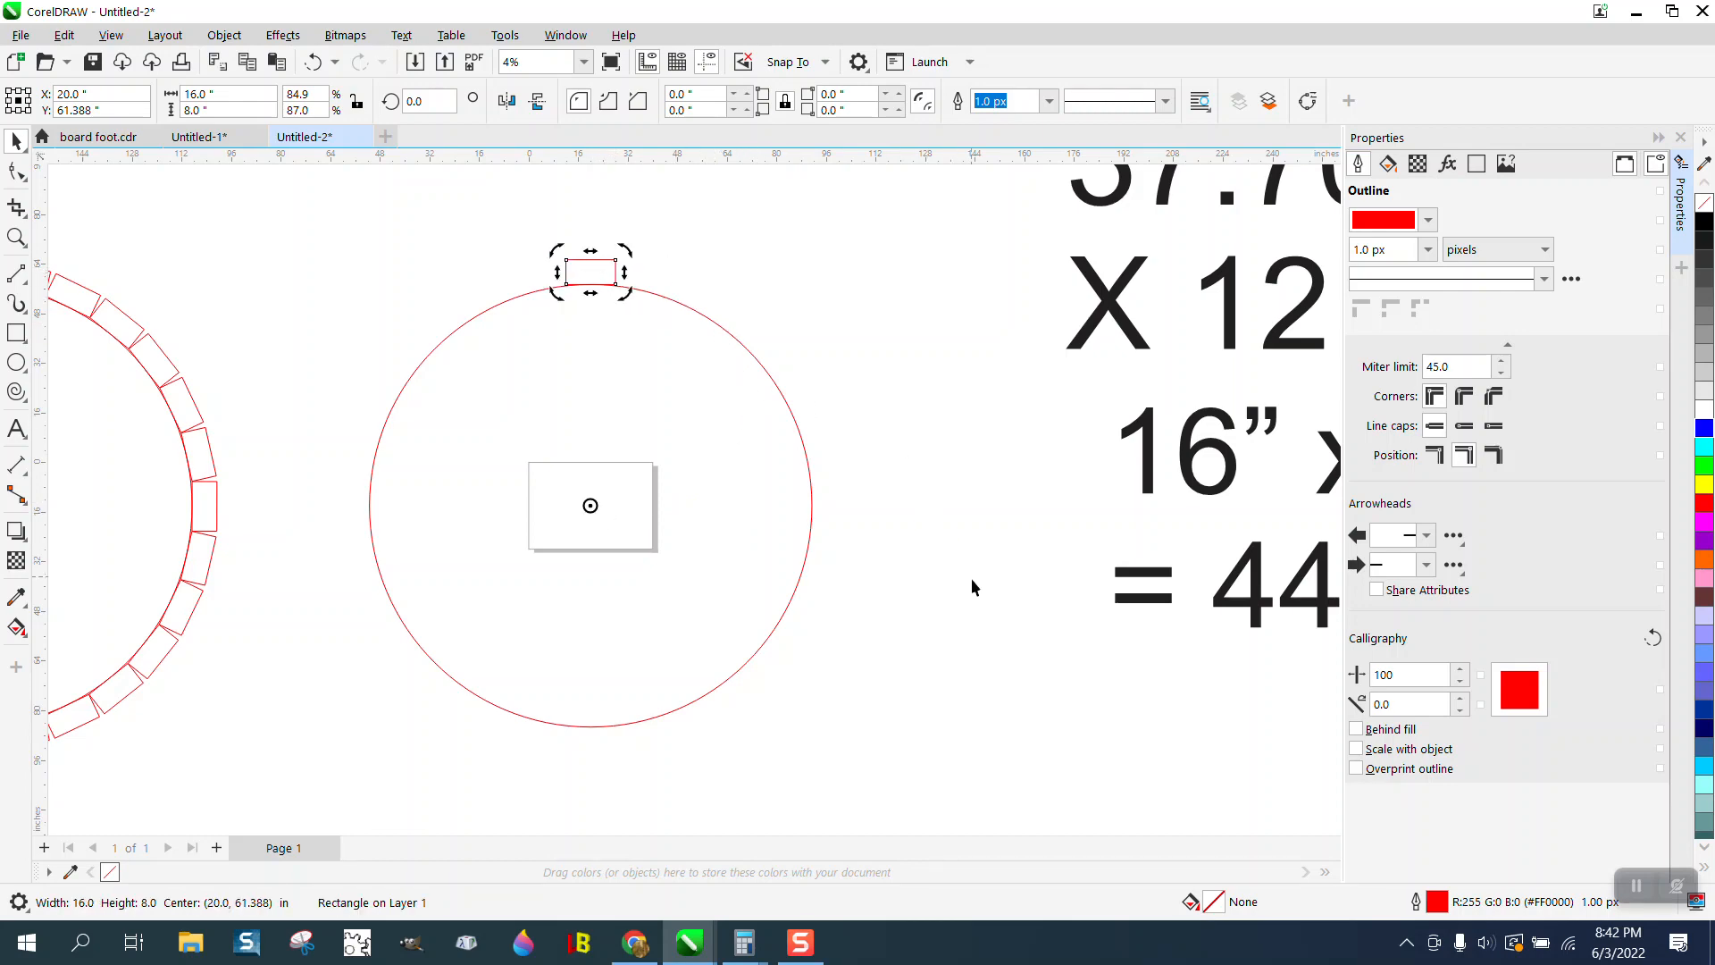
Switch to Calculator, divide 360 by 28 to get the angle between blocks, and close it
{"action": "scroll", "coordinate": [969, 580], "scroll_direction": "down", "scroll_amount": 3}
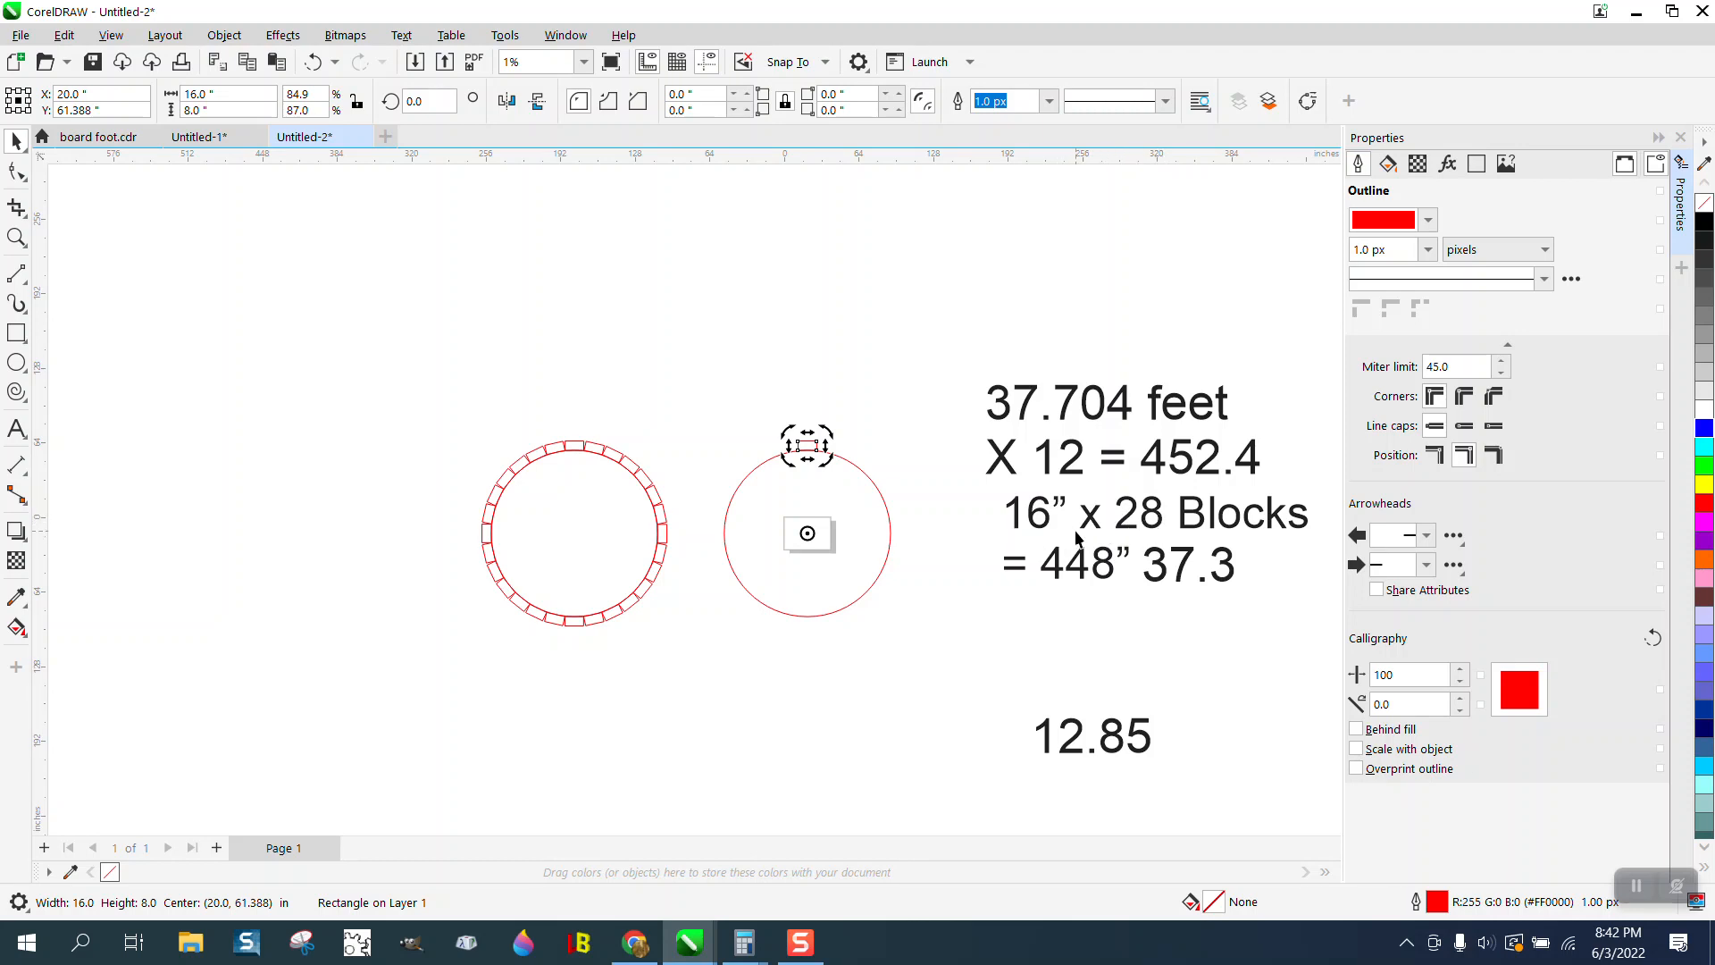
{"action": "key", "text": "alt+Tab"}
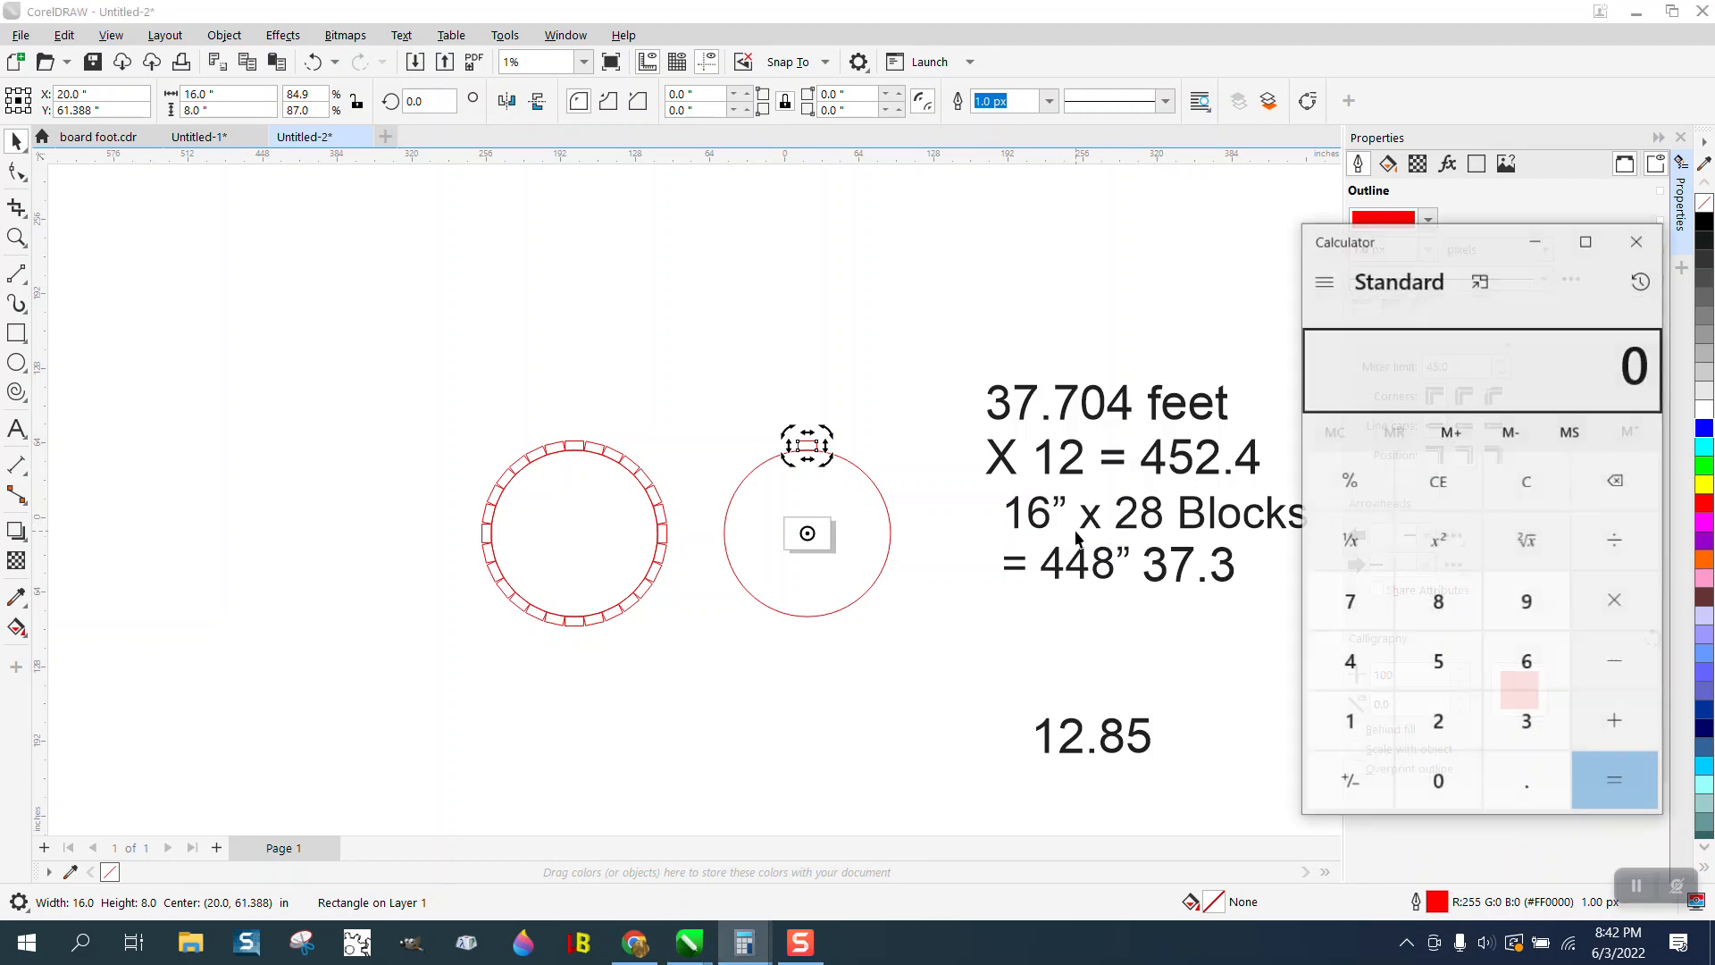
{"action": "type", "text": "360 ÷ "}
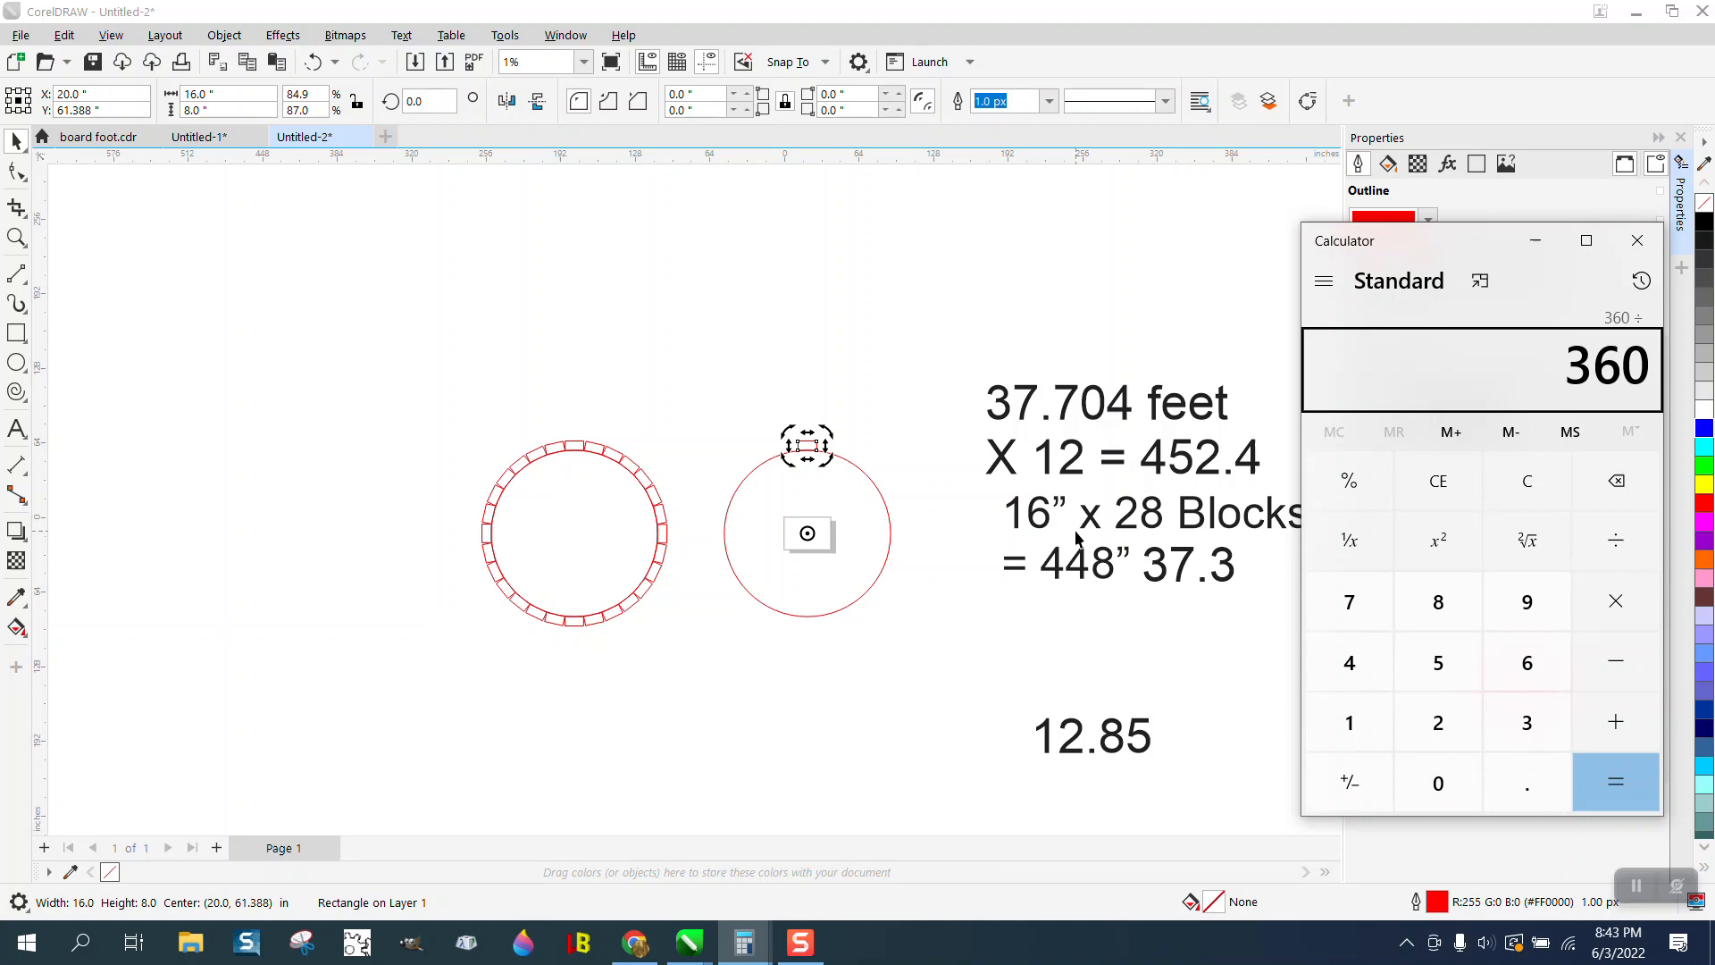
{"action": "type", "text": "28"}
{"action": "key", "text": "Return"}
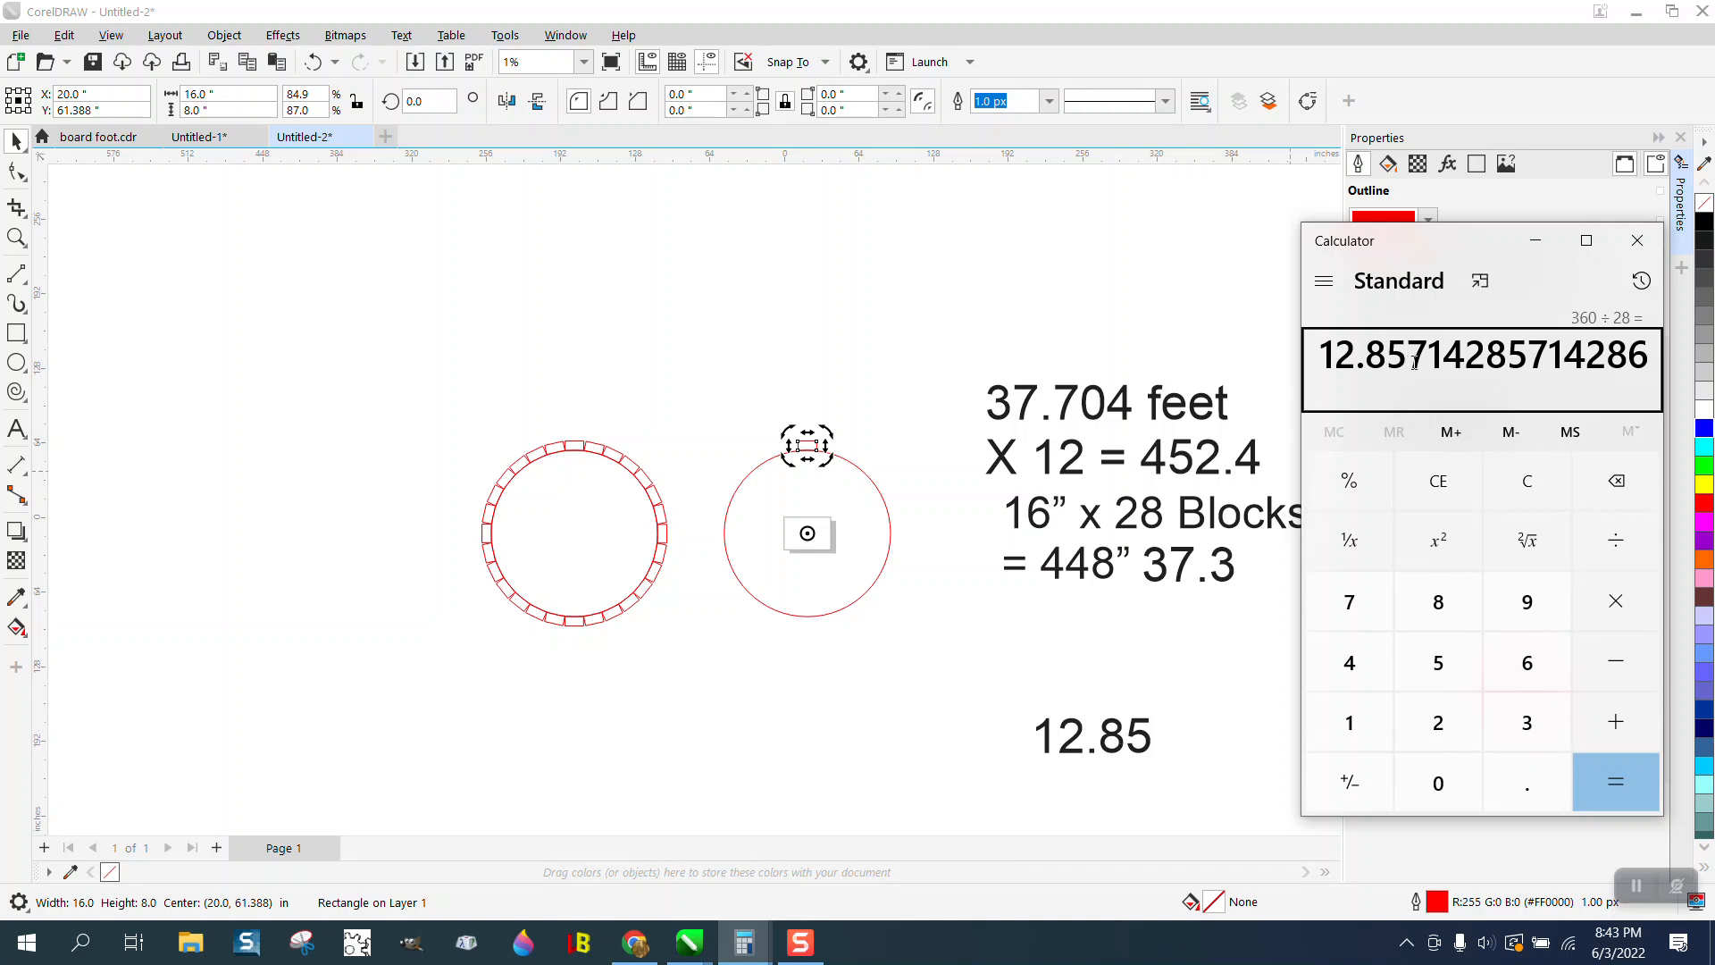
{"action": "left_click", "coordinate": [1637, 240]}
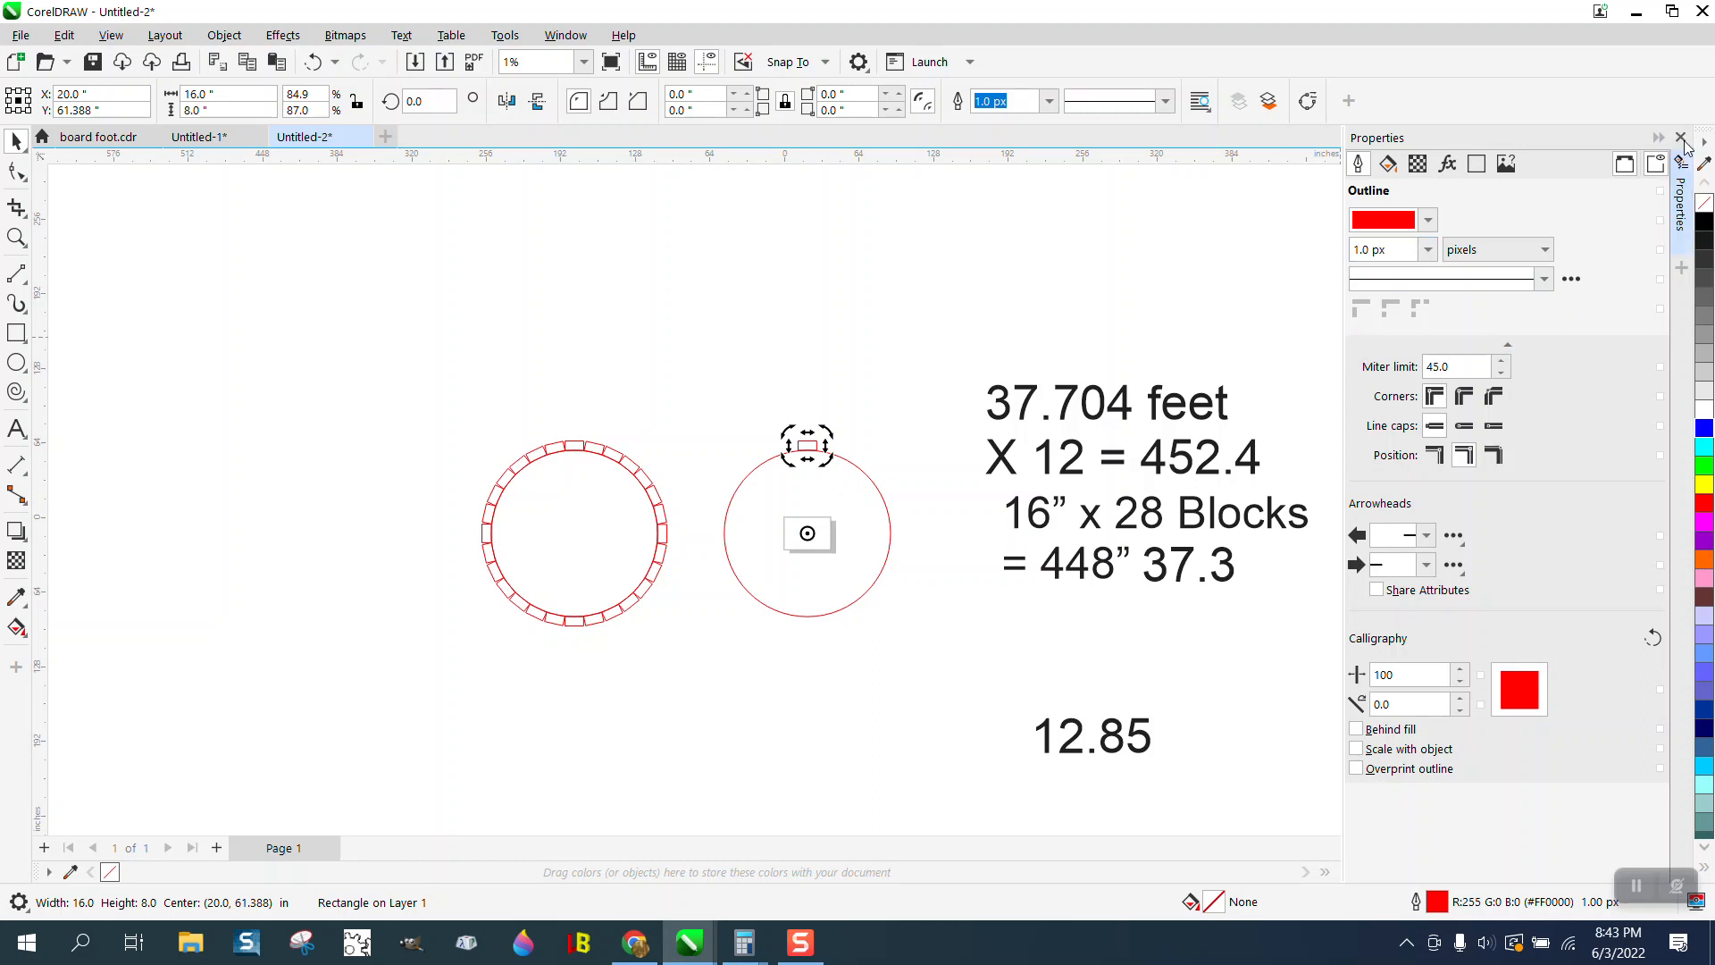
Rotate the block about the circle's centre by 12.857 degrees with 27 copies, using the Transform Rotate settings
{"action": "left_click", "coordinate": [1680, 139]}
{"action": "left_click", "coordinate": [566, 35]}
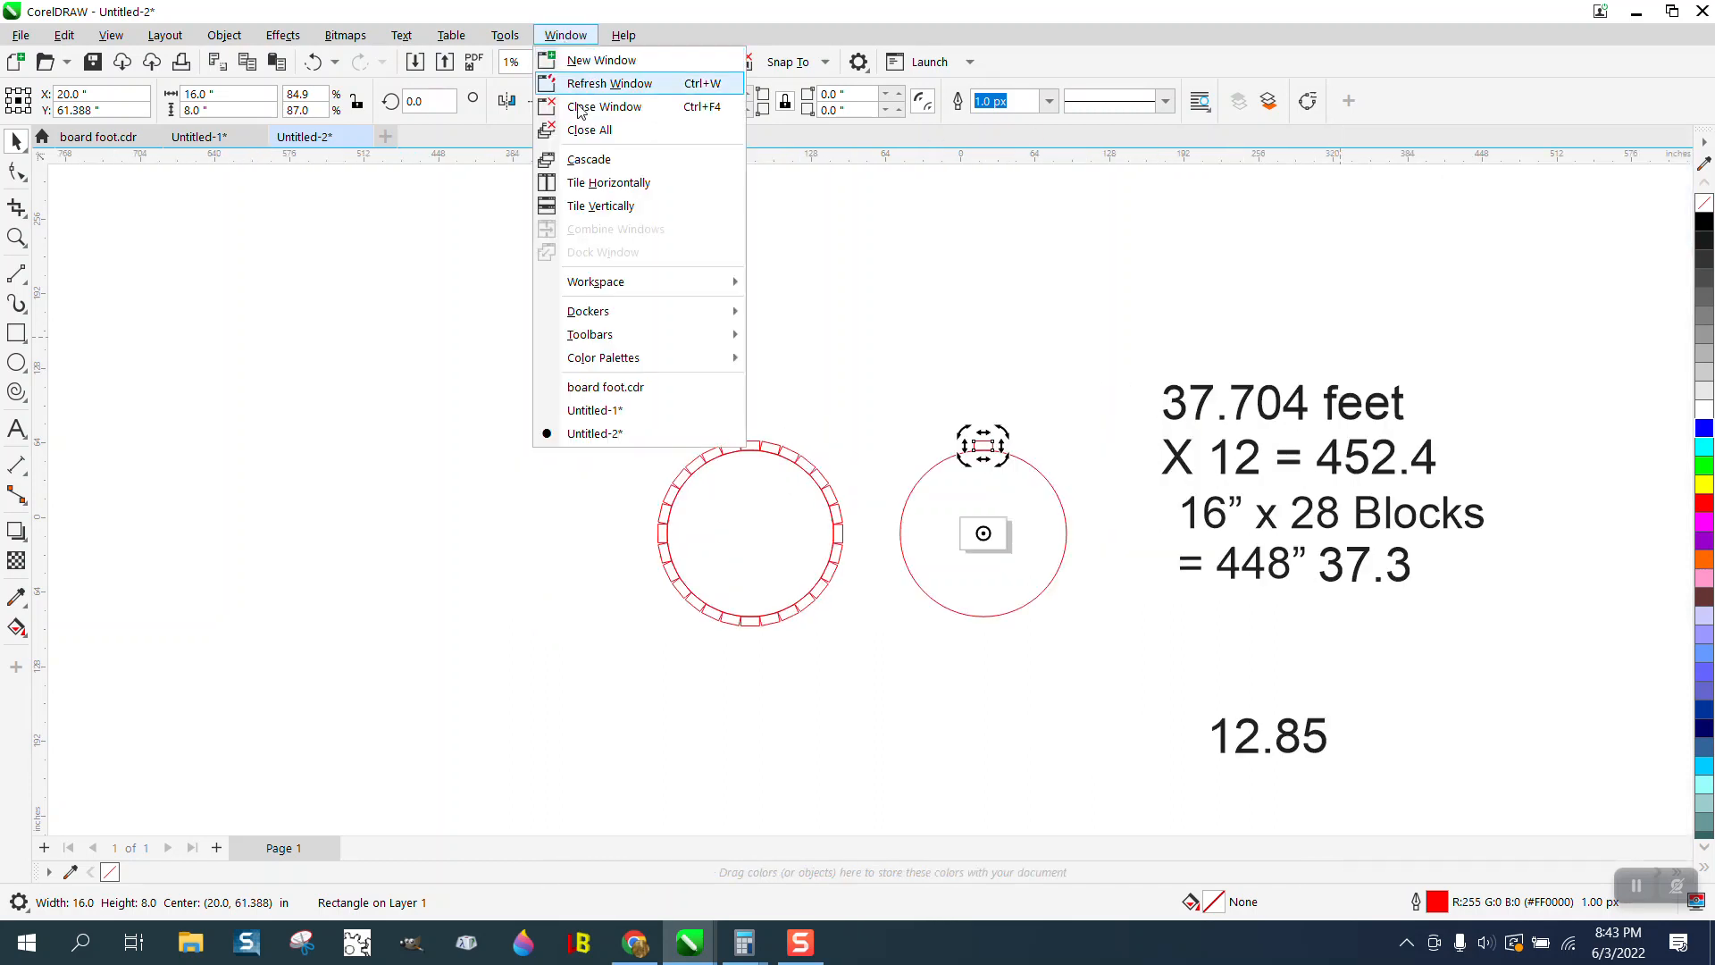
{"action": "mouse_move", "coordinate": [582, 313]}
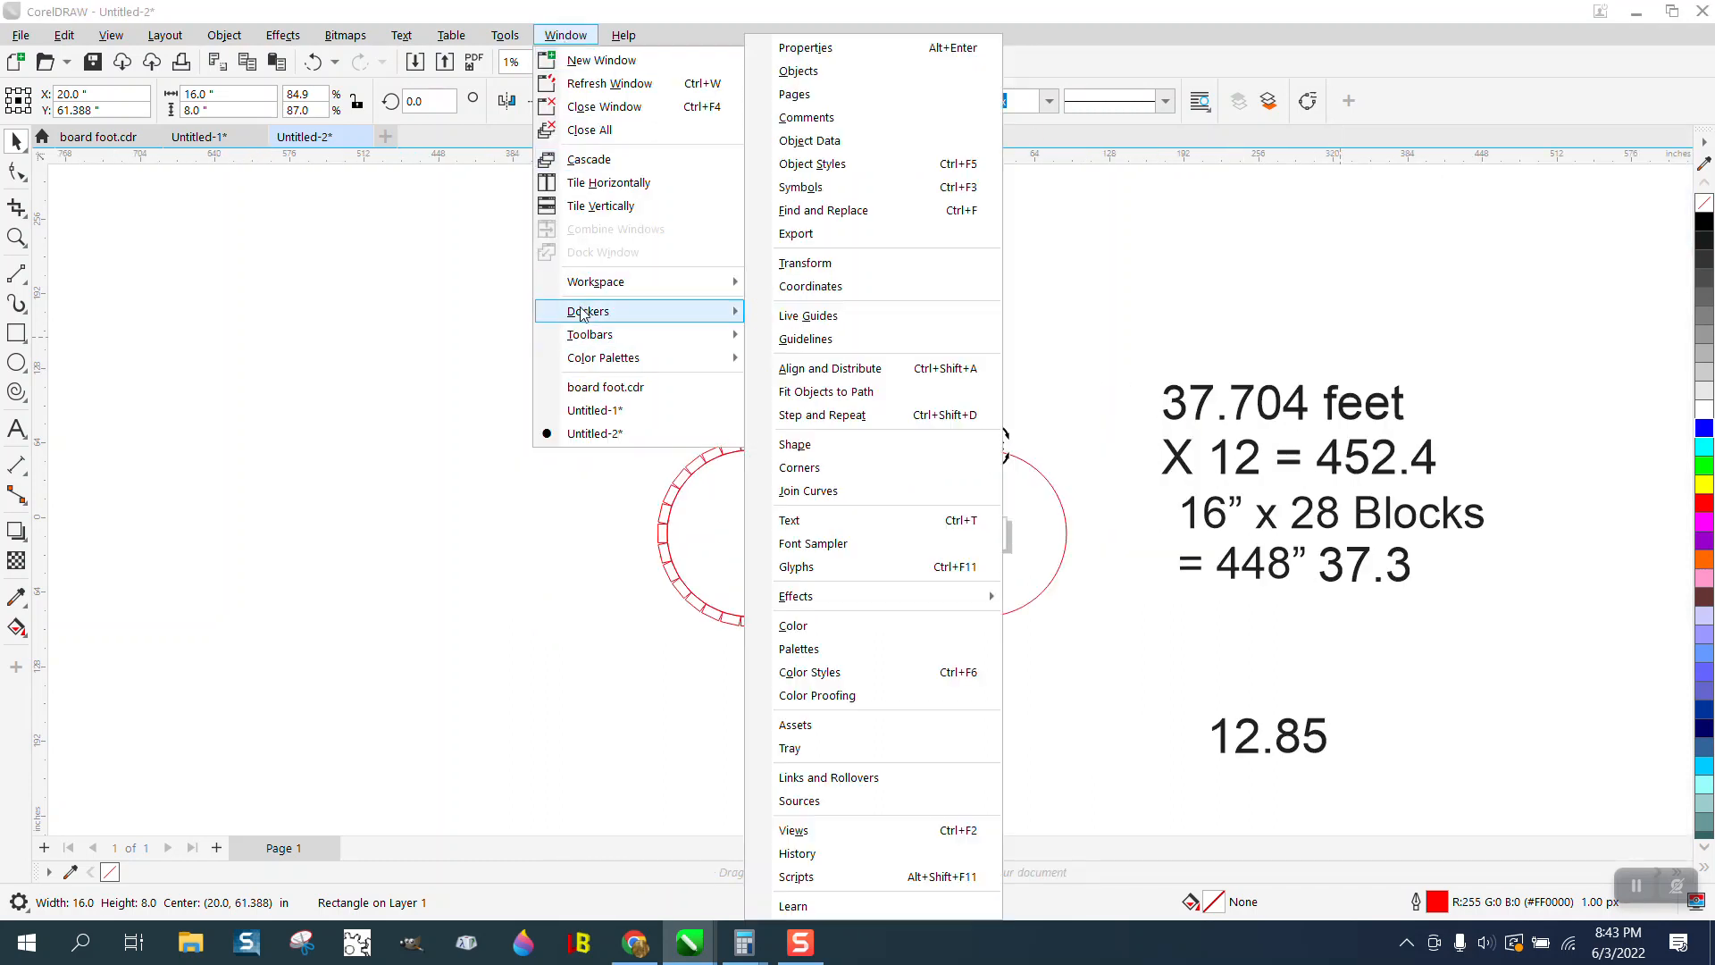
{"action": "left_click", "coordinate": [810, 263]}
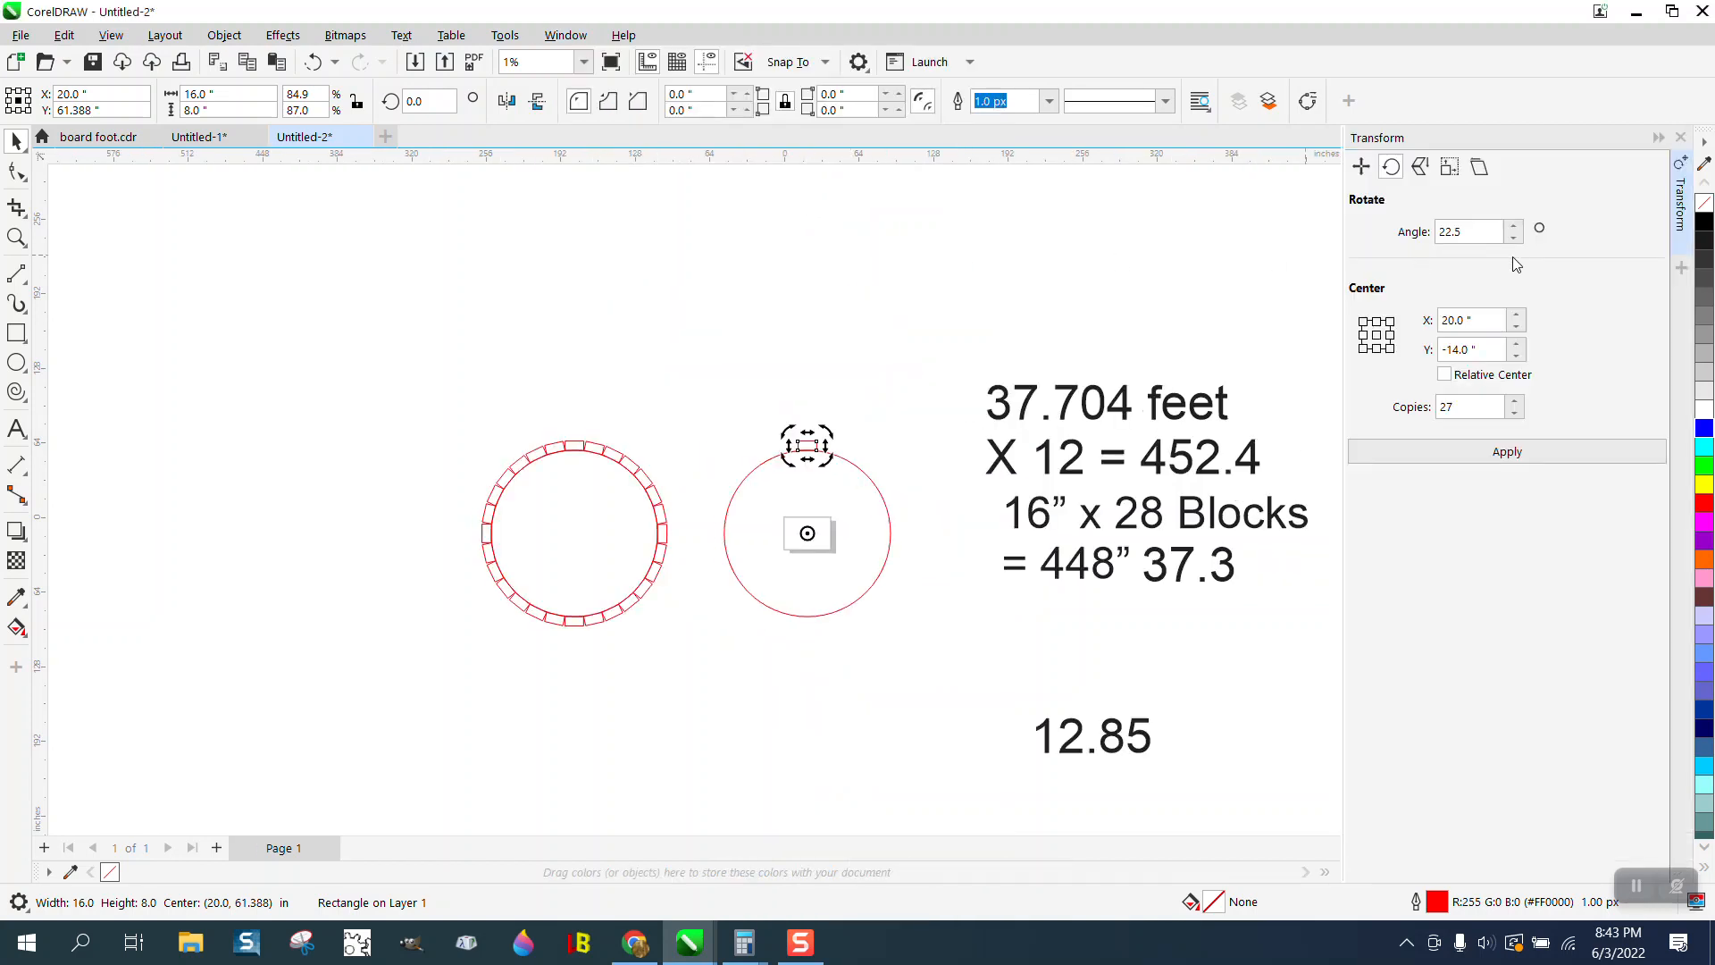
{"action": "left_click_drag", "start_coordinate": [1478, 231], "coordinate": [1413, 235]}
{"action": "type", "text": "12"}
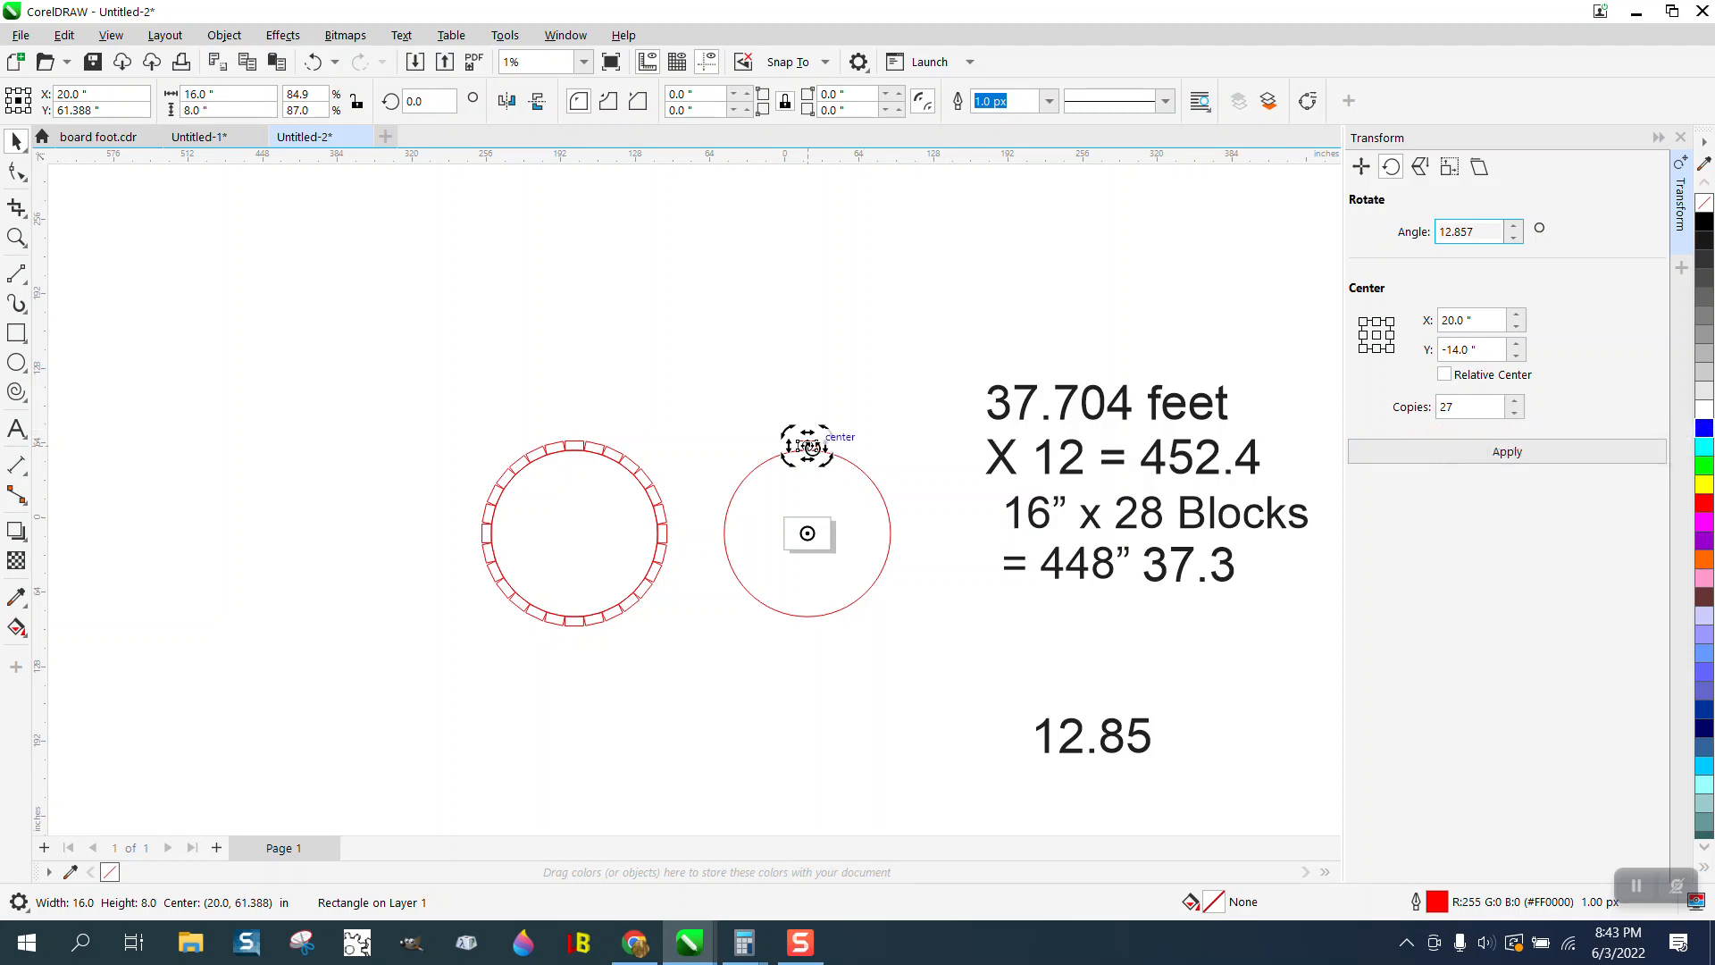
{"action": "left_click", "coordinate": [1507, 452]}
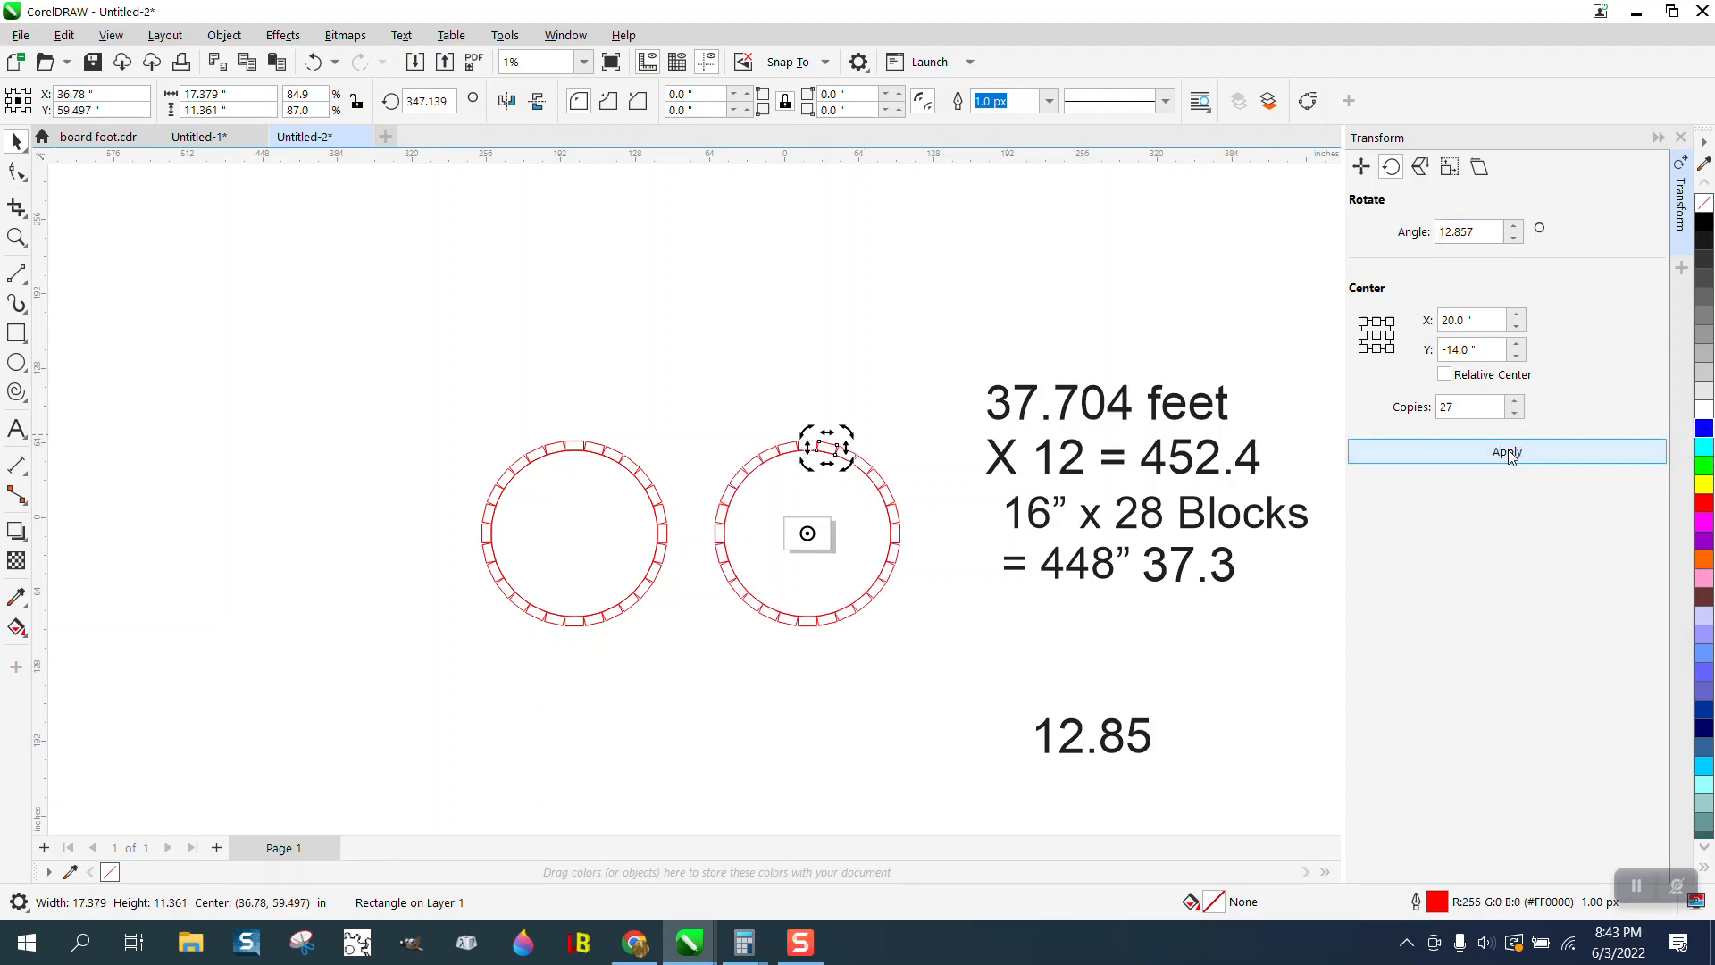
Examine the joints between neighbouring blocks and how the full ring fits around the circle
{"action": "left_click", "coordinate": [16, 236]}
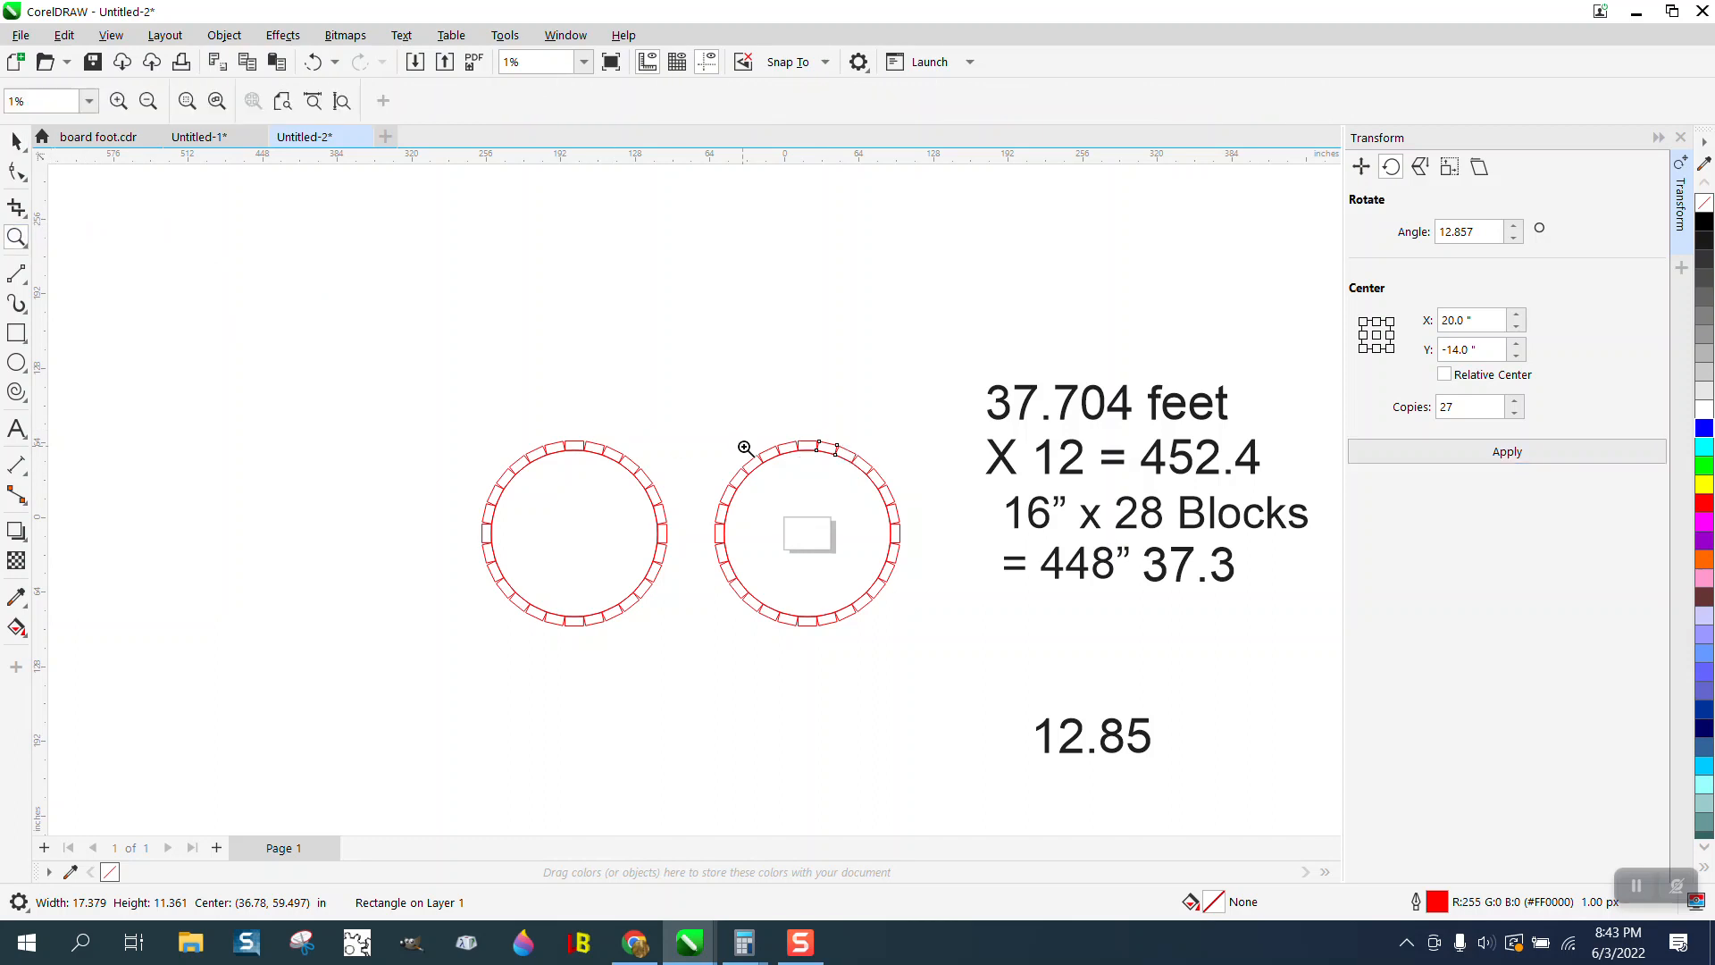
{"action": "left_click_drag", "start_coordinate": [767, 432], "coordinate": [856, 478]}
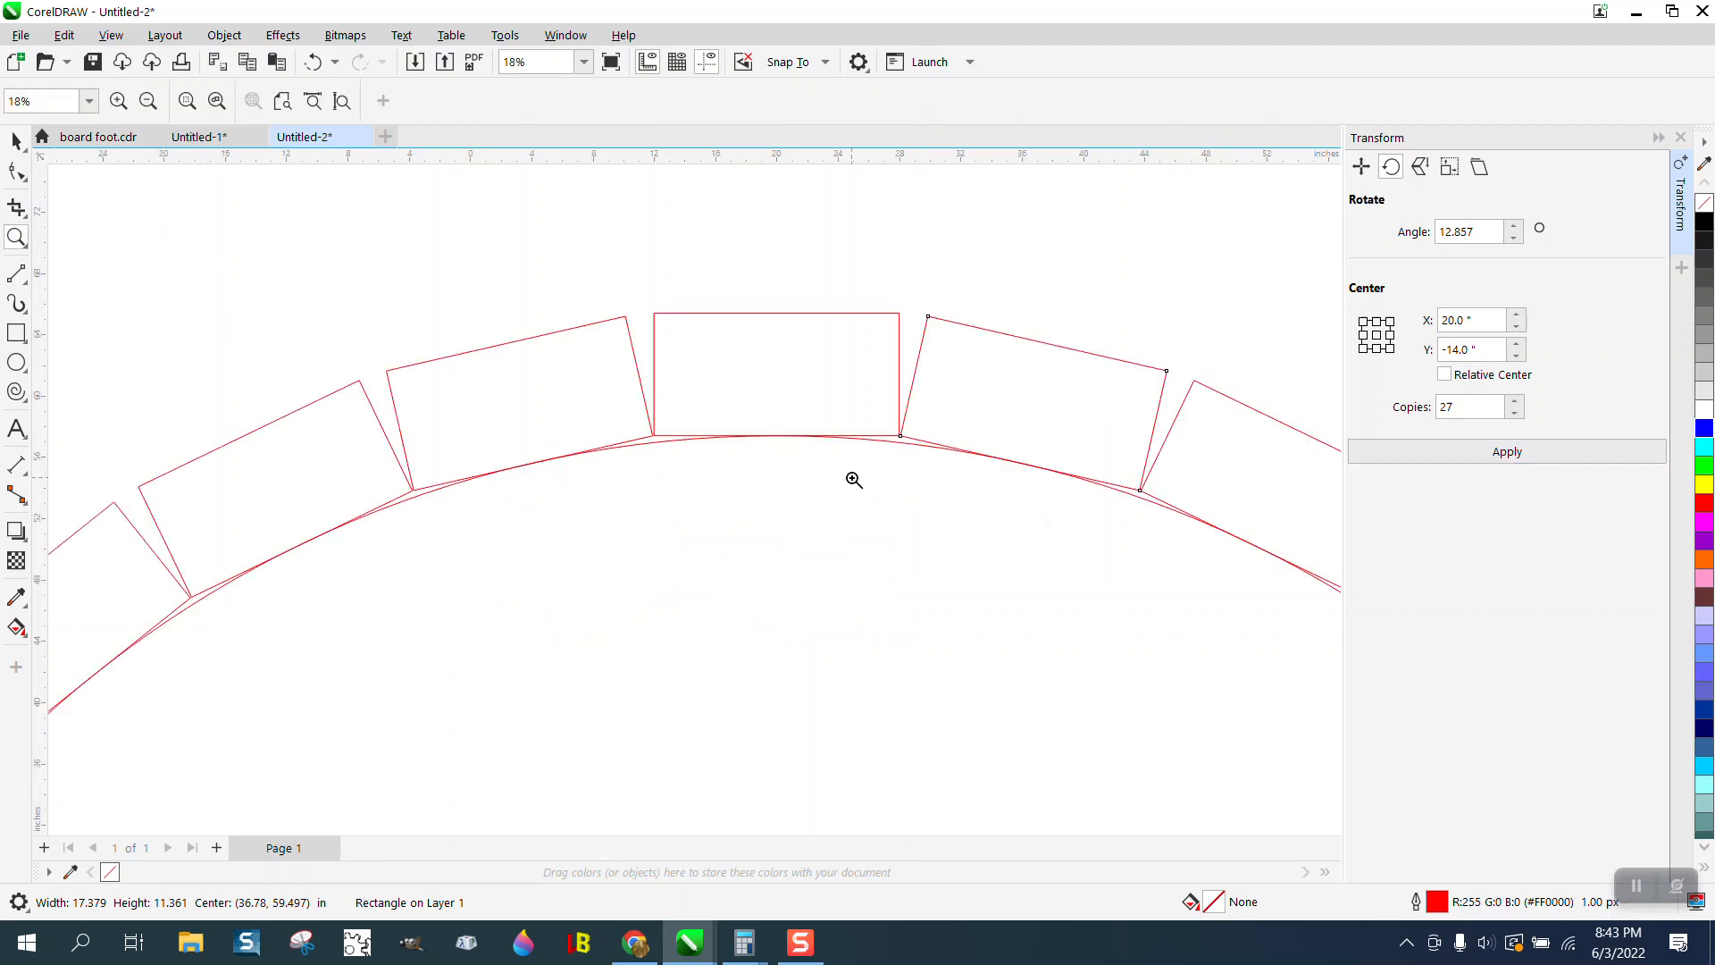
{"action": "left_click_drag", "start_coordinate": [613, 402], "coordinate": [781, 493]}
{"action": "scroll", "coordinate": [772, 497], "scroll_direction": "down", "scroll_amount": 2}
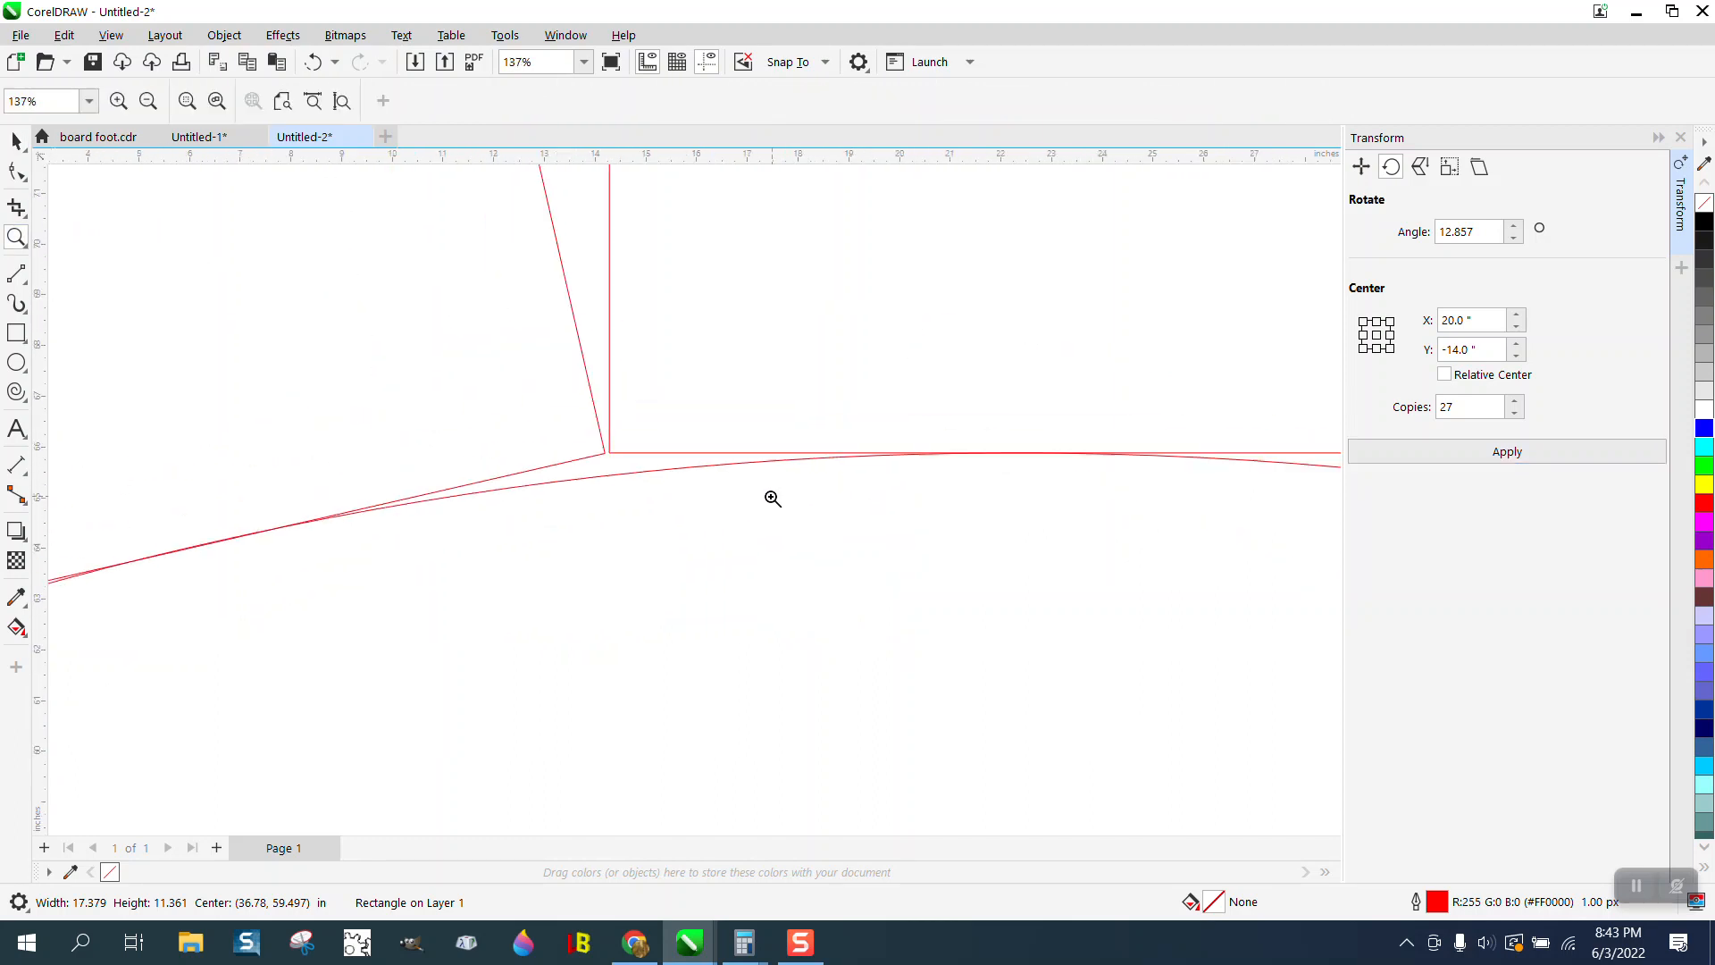
{"action": "scroll", "coordinate": [773, 497], "scroll_direction": "down", "scroll_amount": 6}
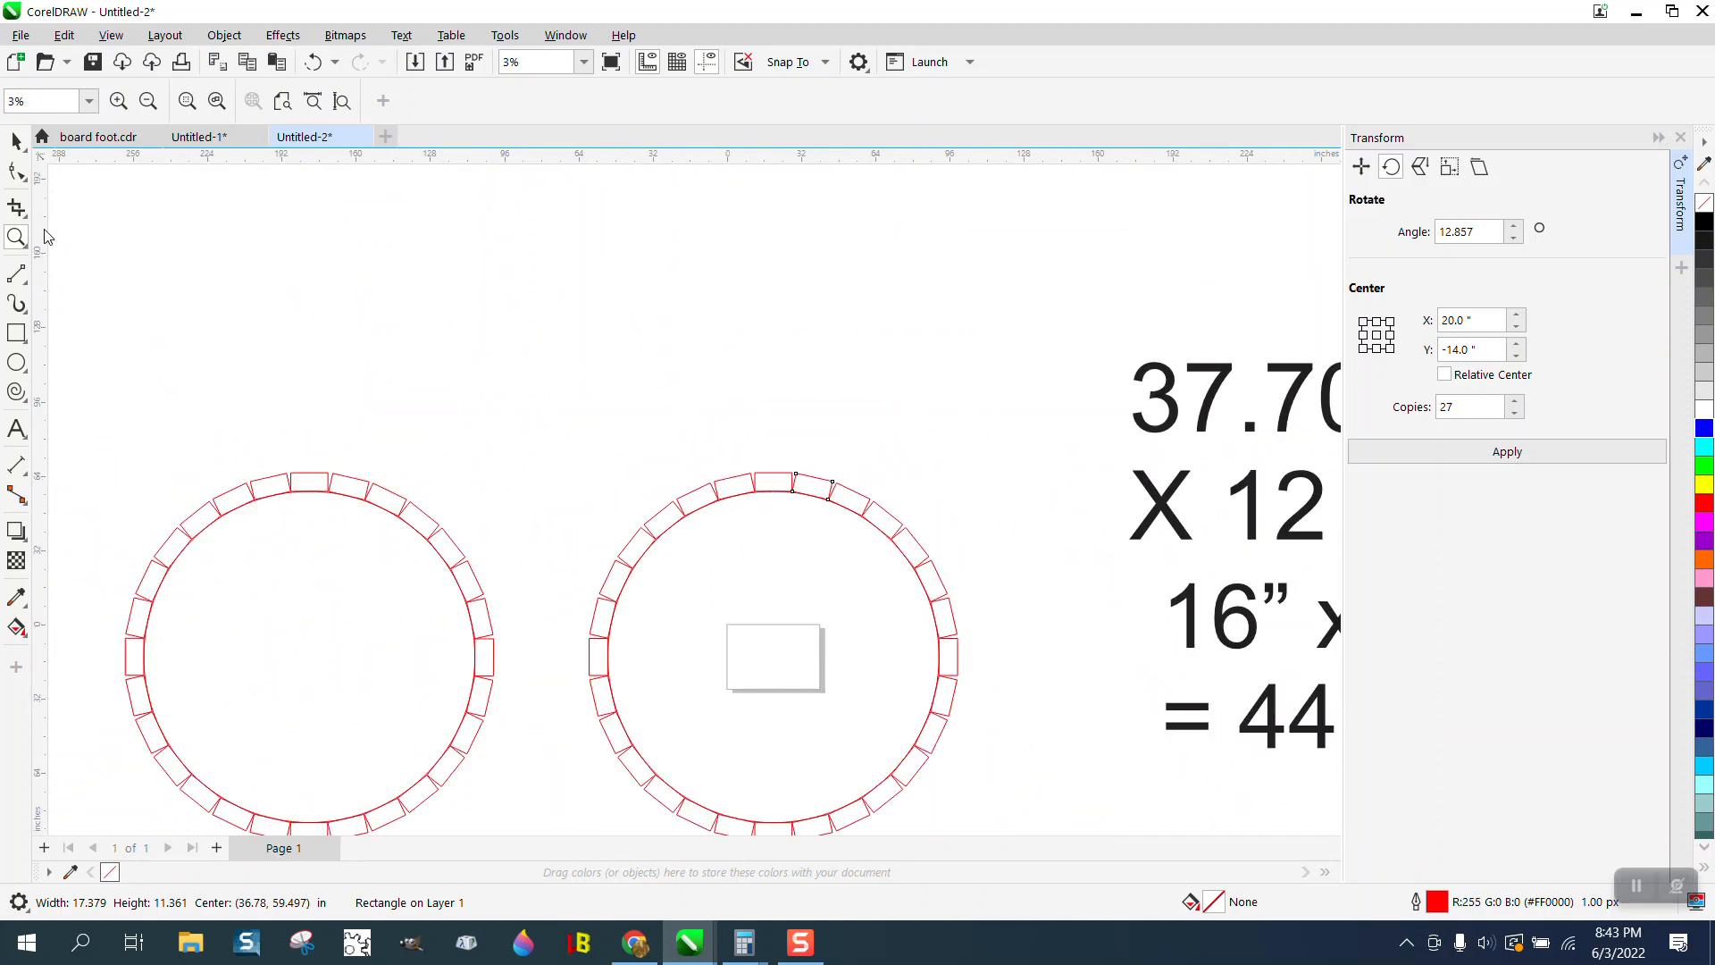
{"action": "left_click_drag", "start_coordinate": [624, 463], "coordinate": [1046, 815]}
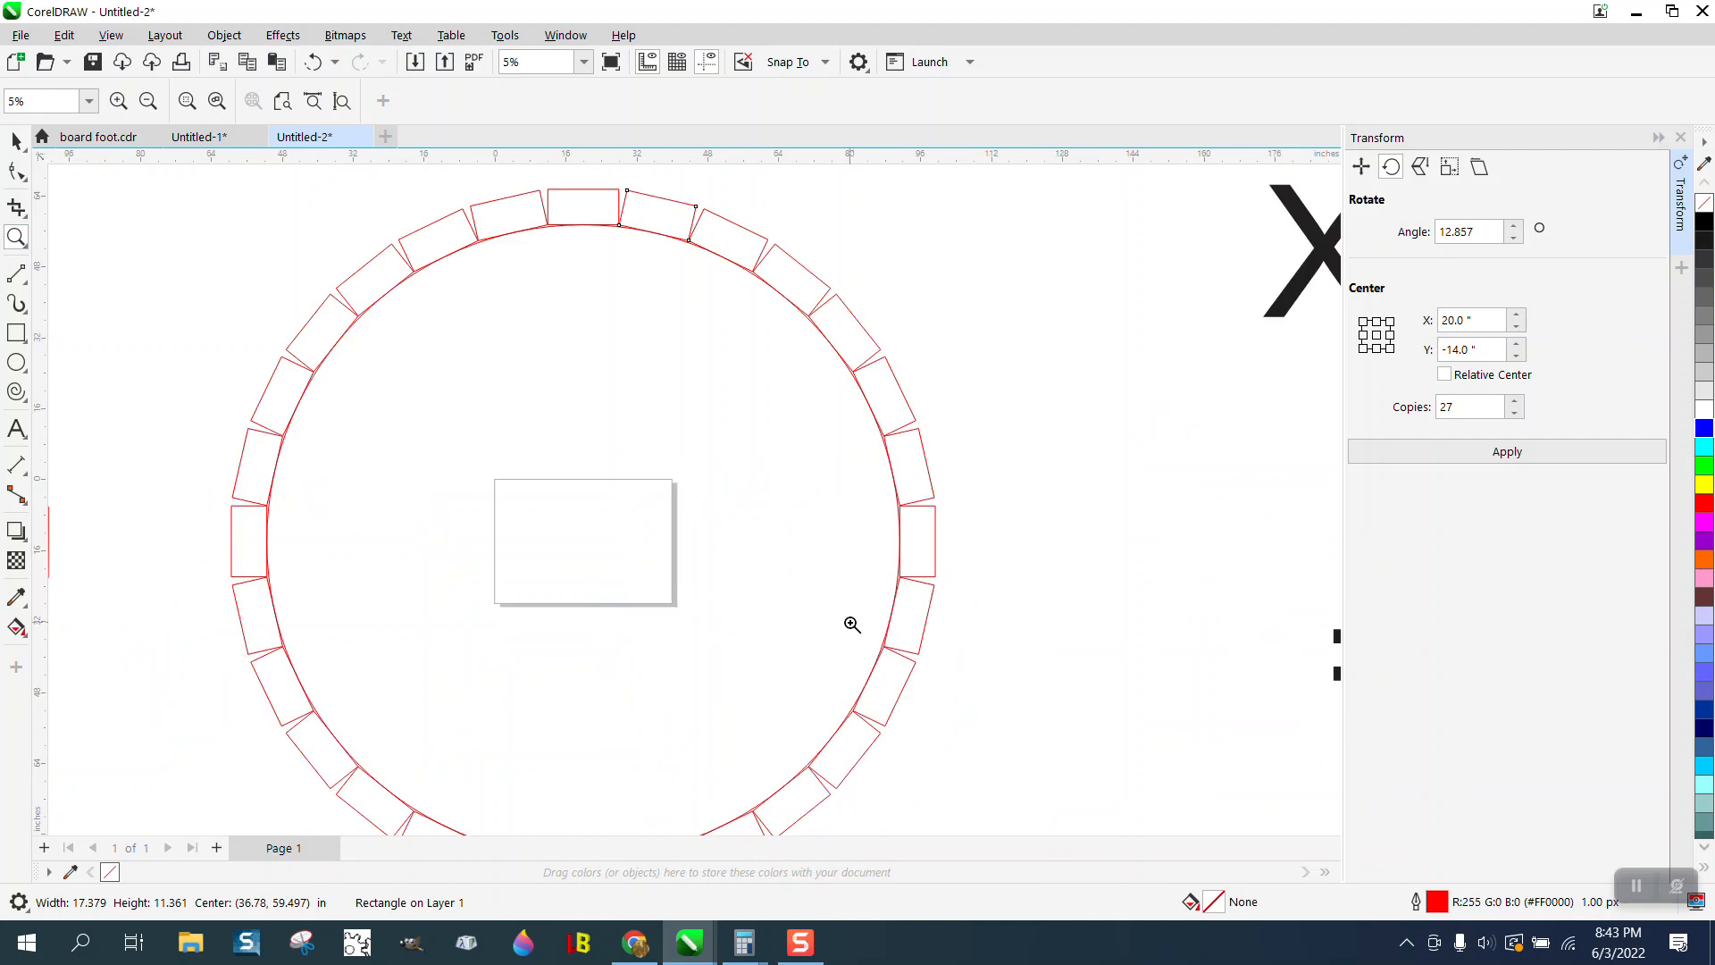
{"action": "scroll", "coordinate": [820, 595], "scroll_direction": "down", "scroll_amount": 1}
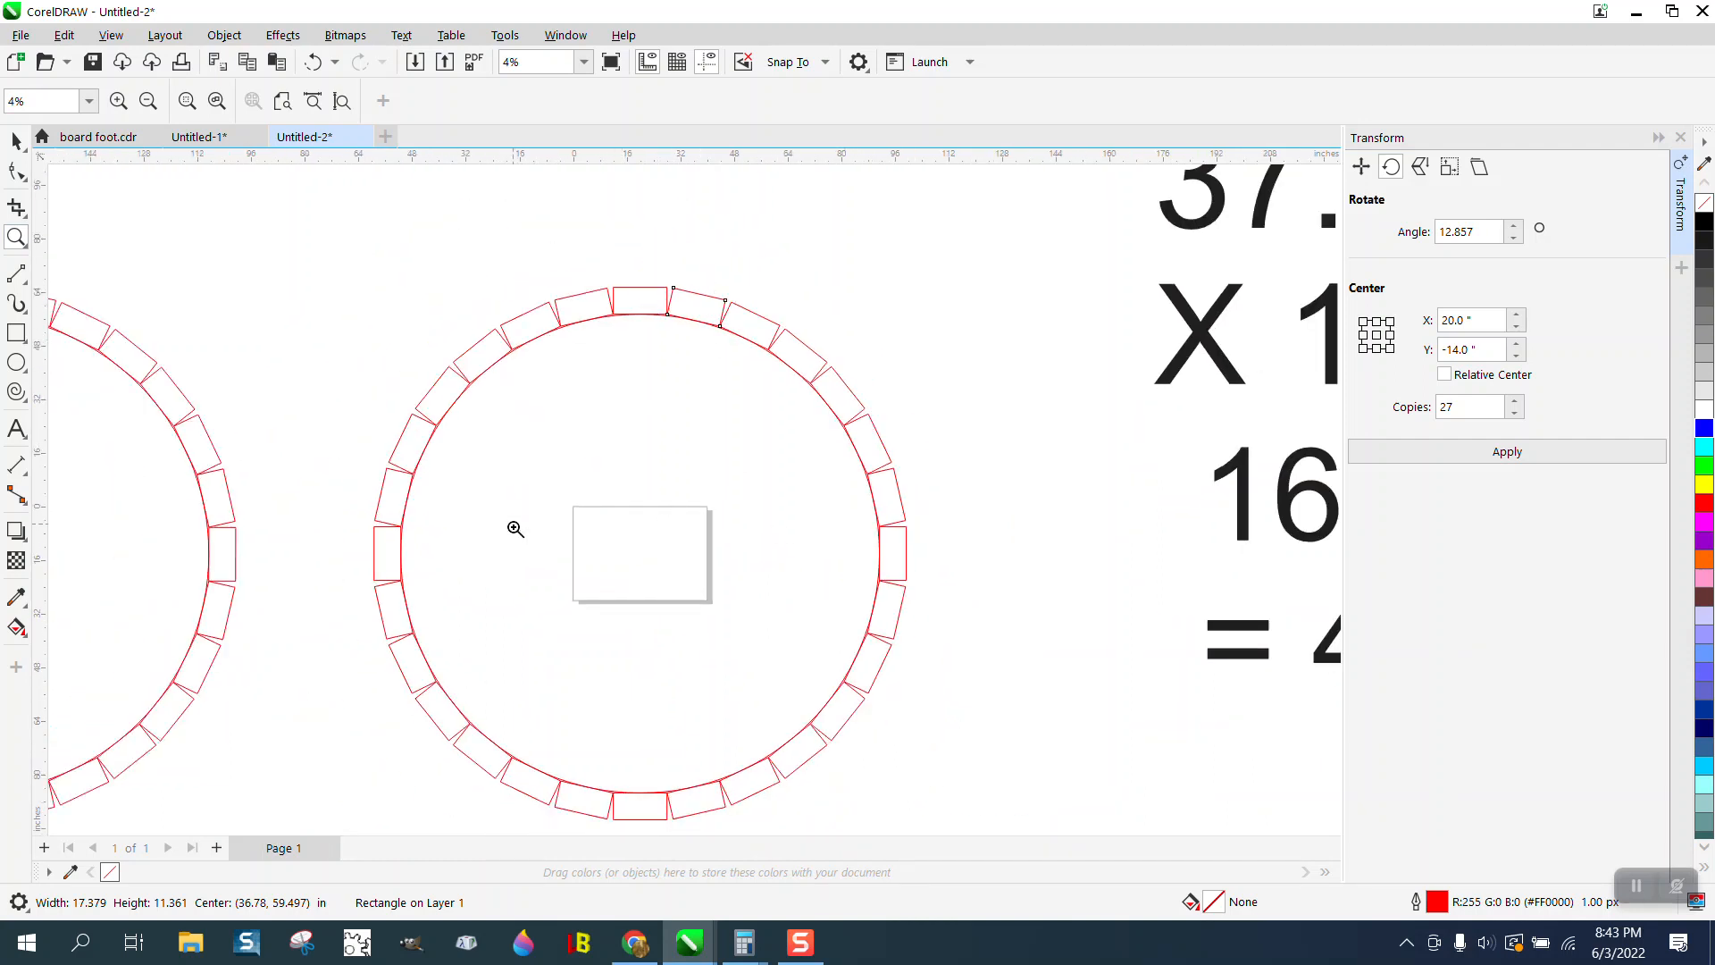
Add a dimension from the circle's centre to the inner edge of the ring's leftmost block
{"action": "left_click", "coordinate": [21, 278]}
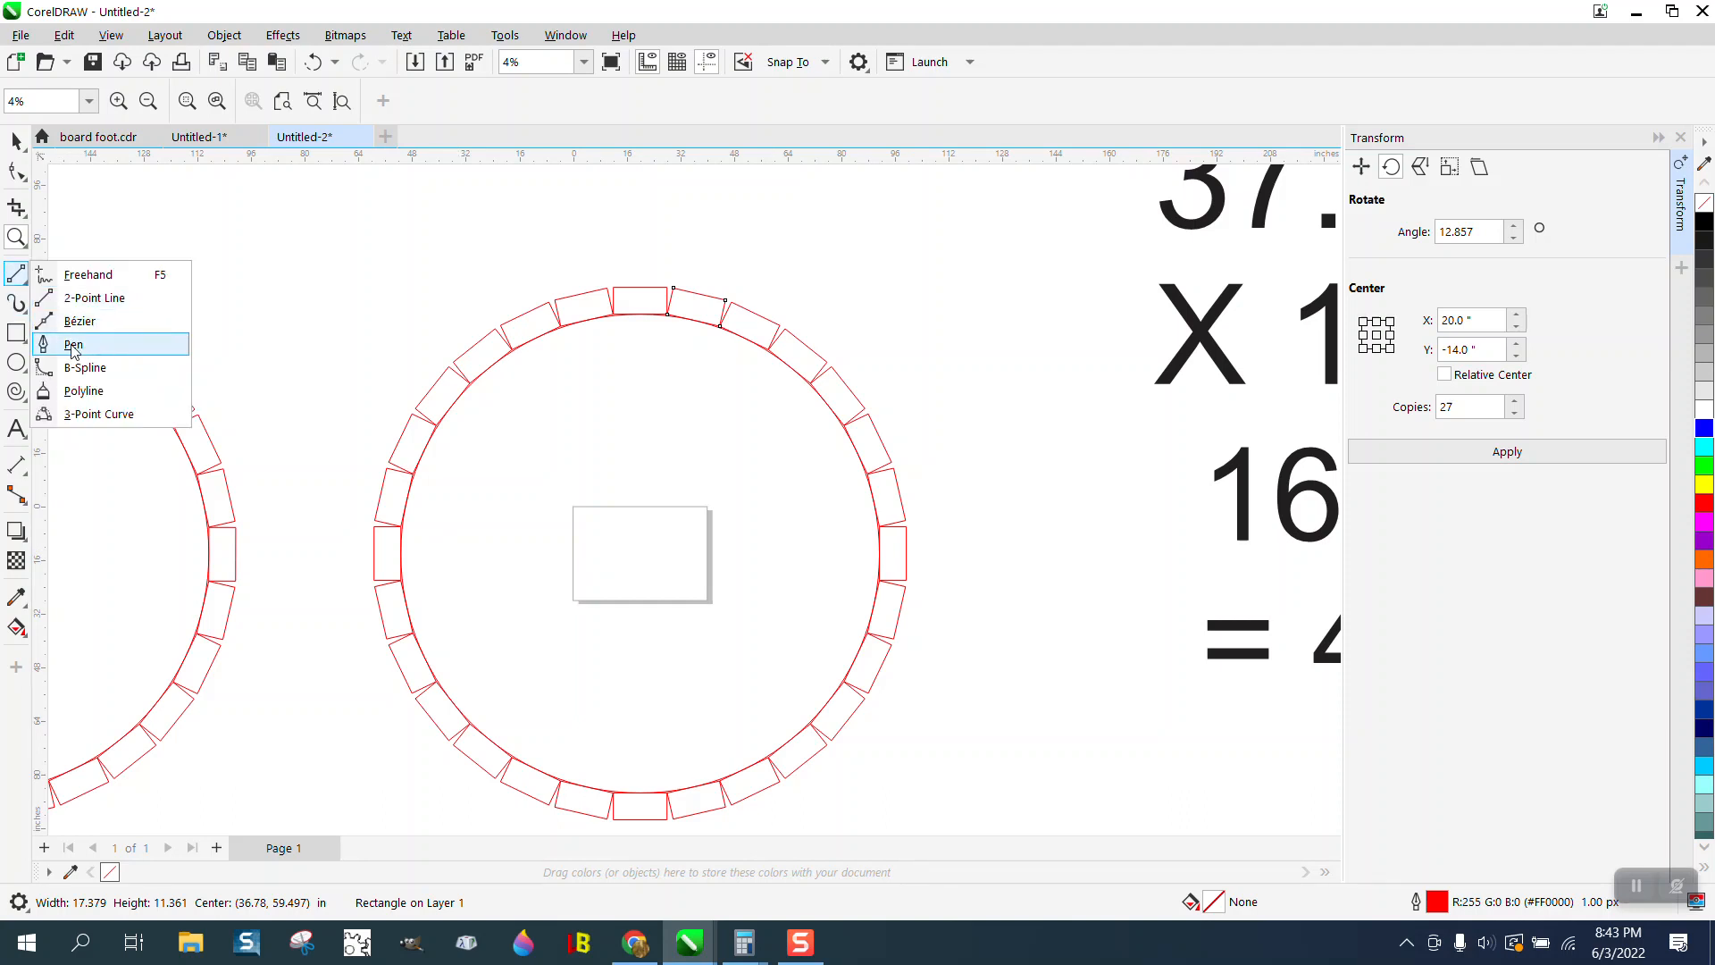
{"action": "left_click", "coordinate": [16, 465]}
{"action": "left_click", "coordinate": [79, 465]}
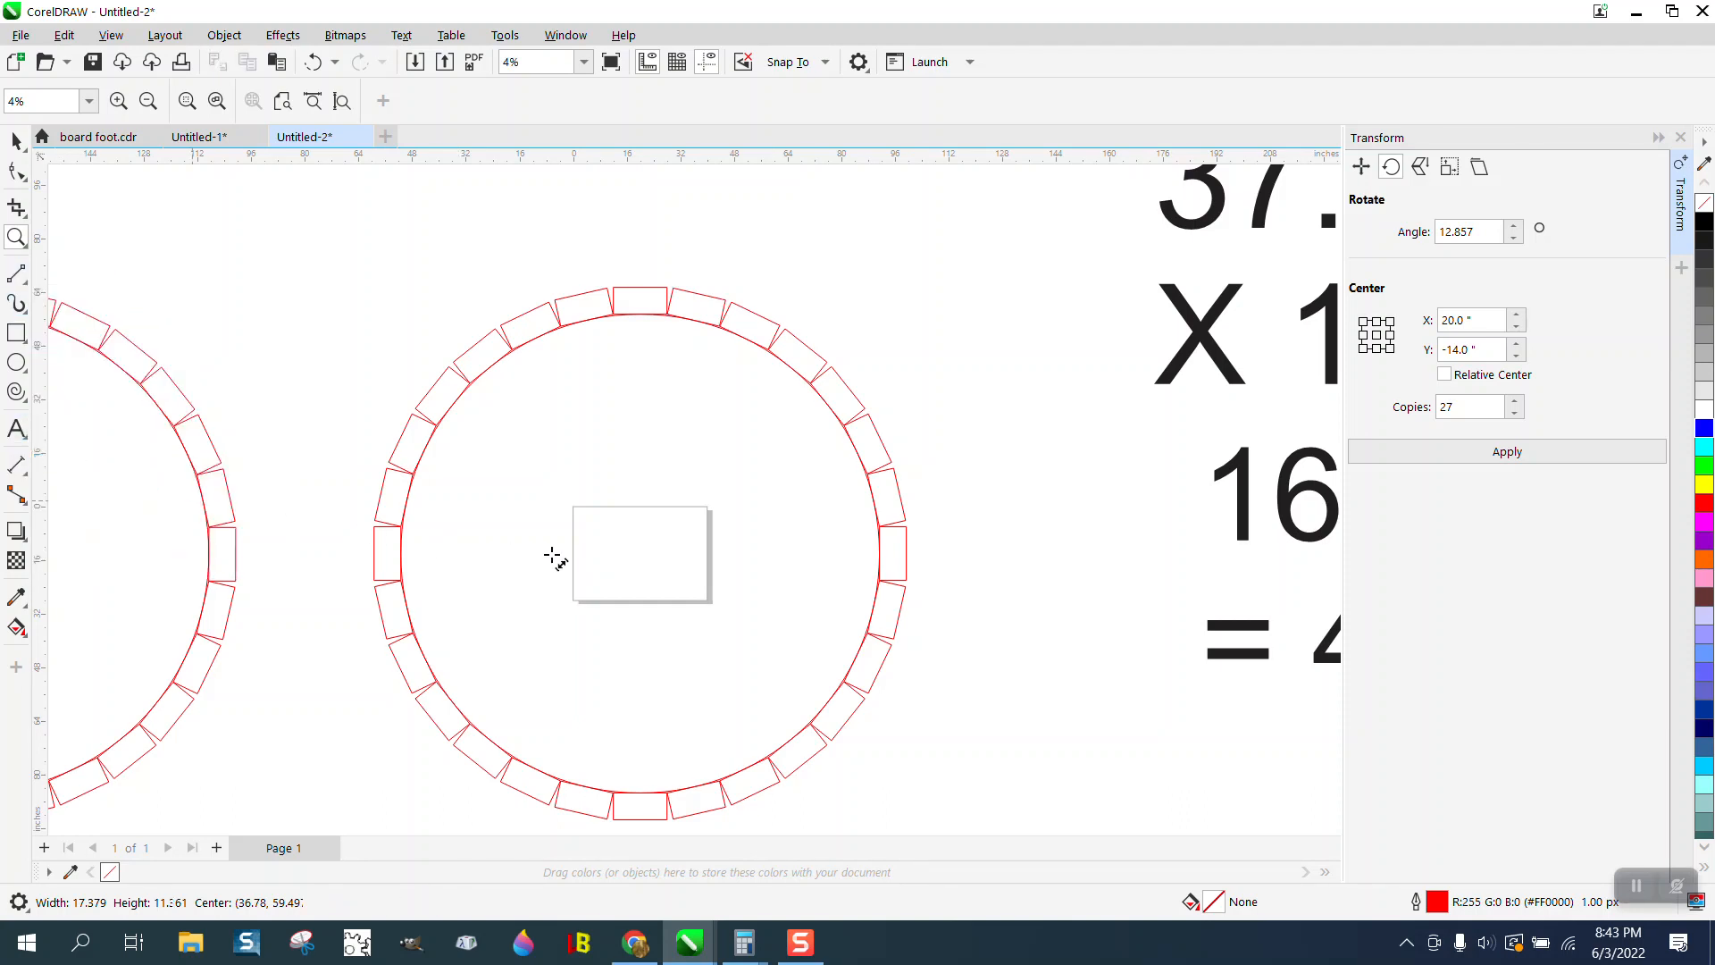
{"action": "left_click_drag", "start_coordinate": [641, 554], "coordinate": [402, 545]}
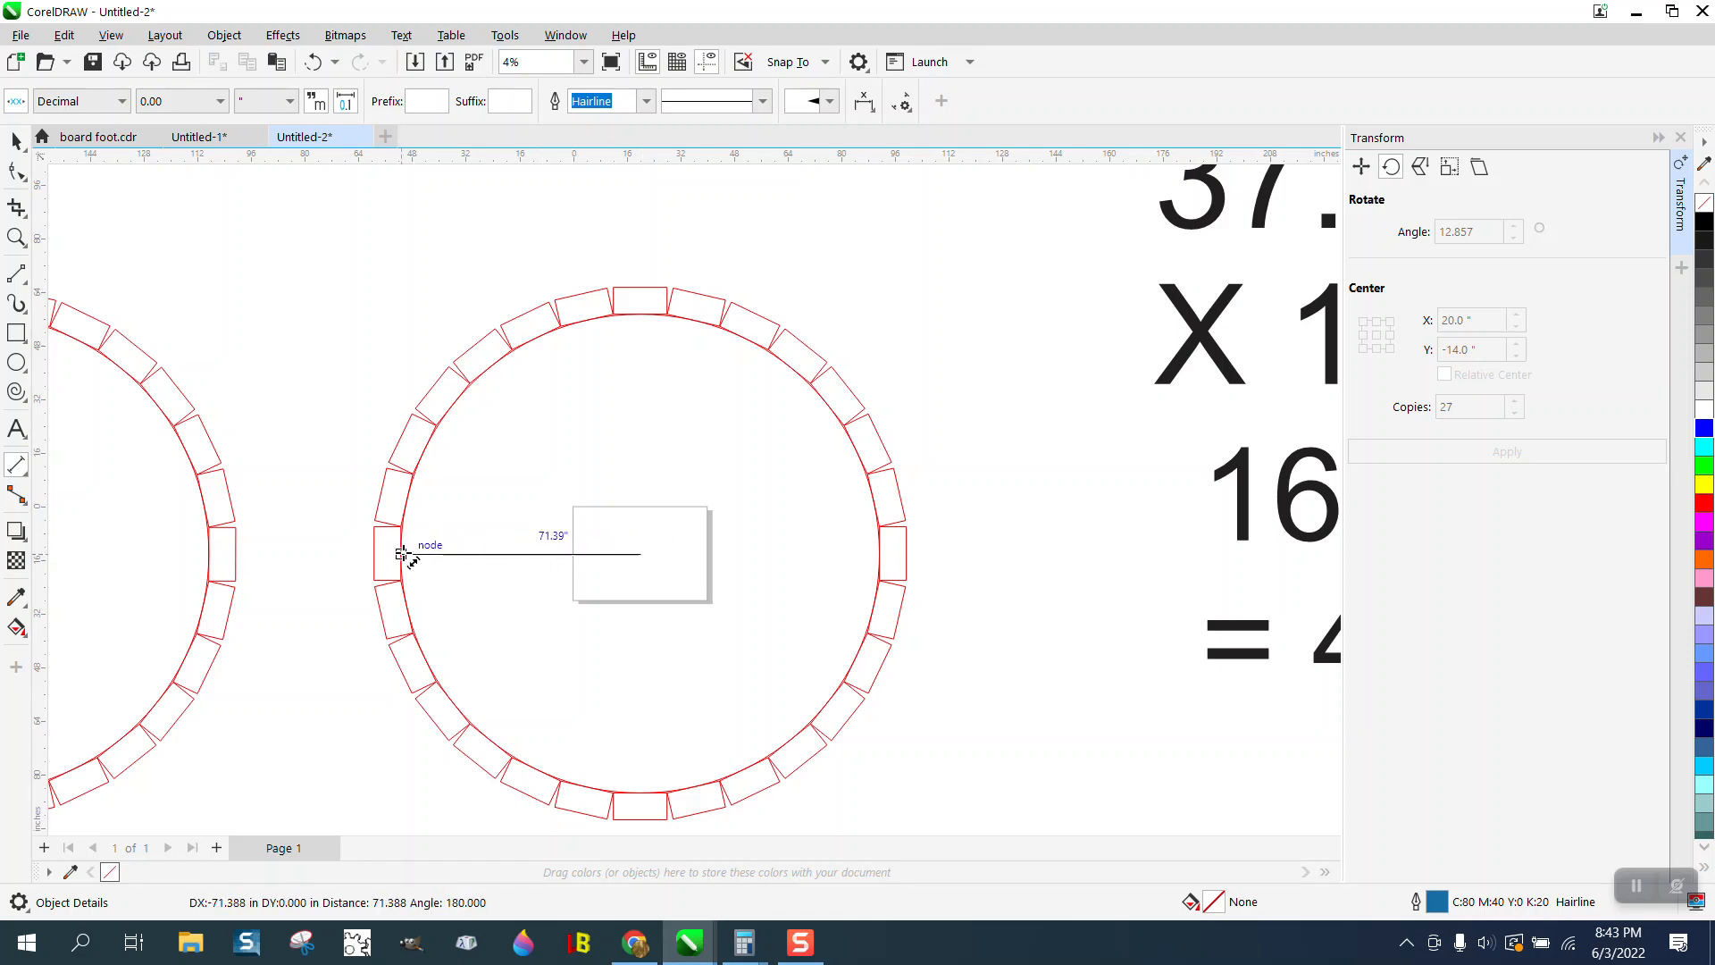
{"action": "left_click", "coordinate": [402, 544]}
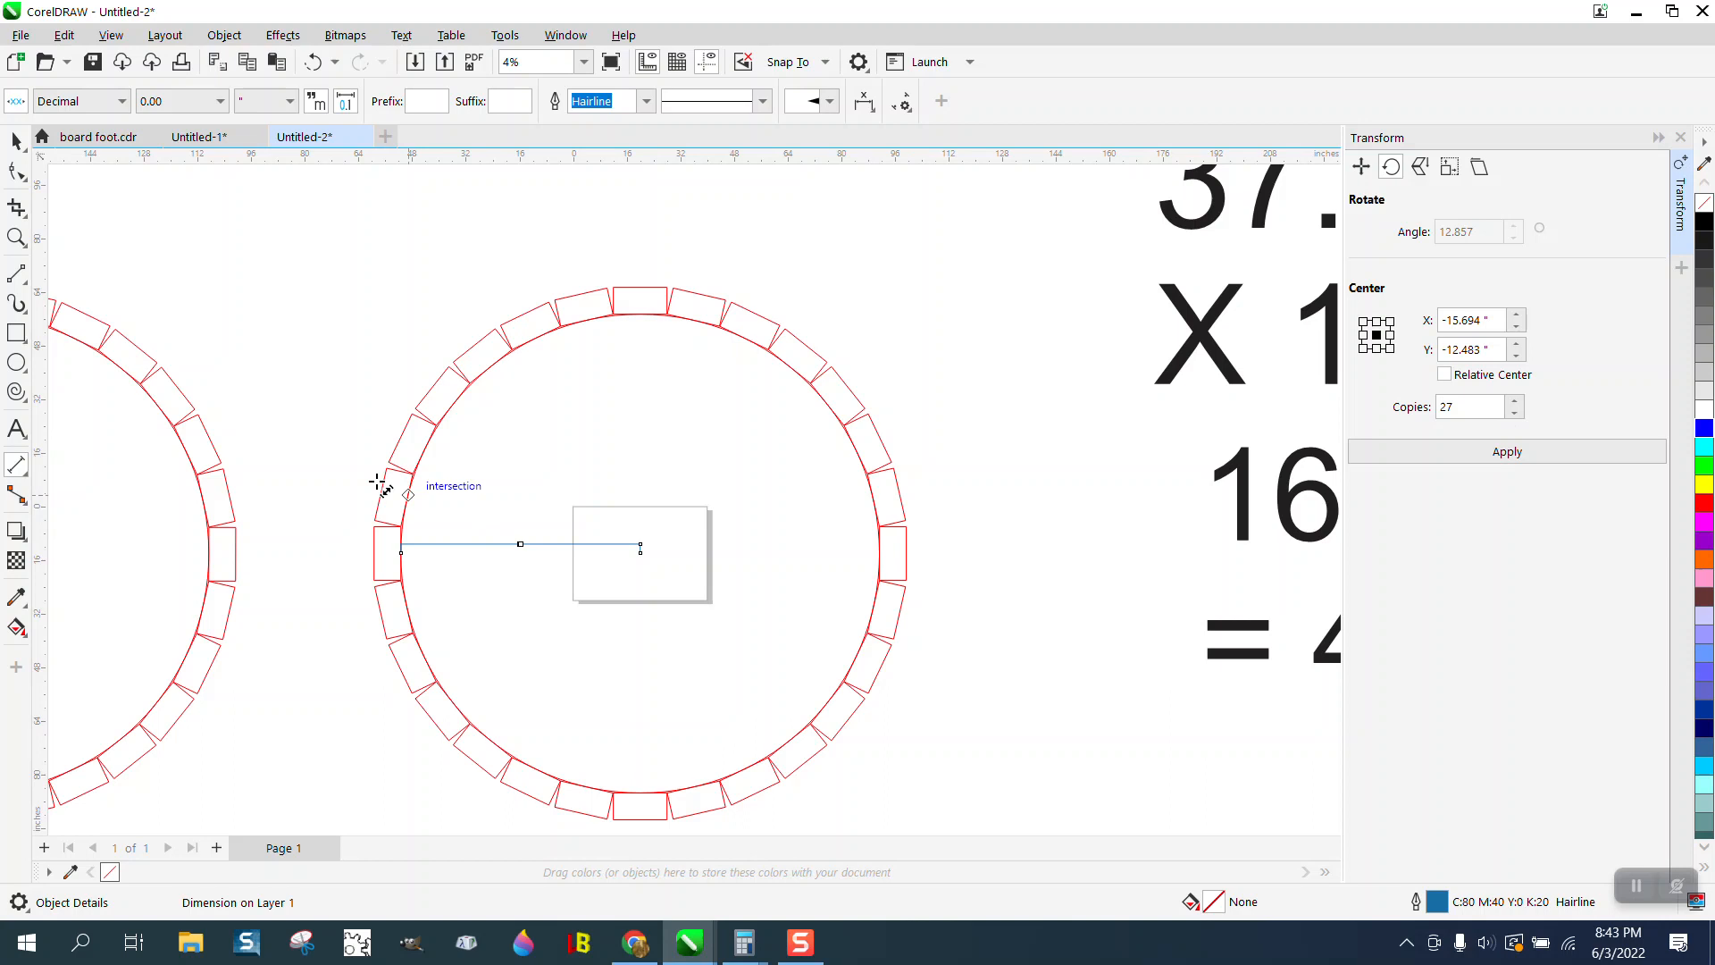
Read the radius dimension, and review the ring and the circumference and block-length notes beside it
{"action": "left_click", "coordinate": [16, 236]}
{"action": "left_click_drag", "start_coordinate": [520, 536], "coordinate": [552, 553]}
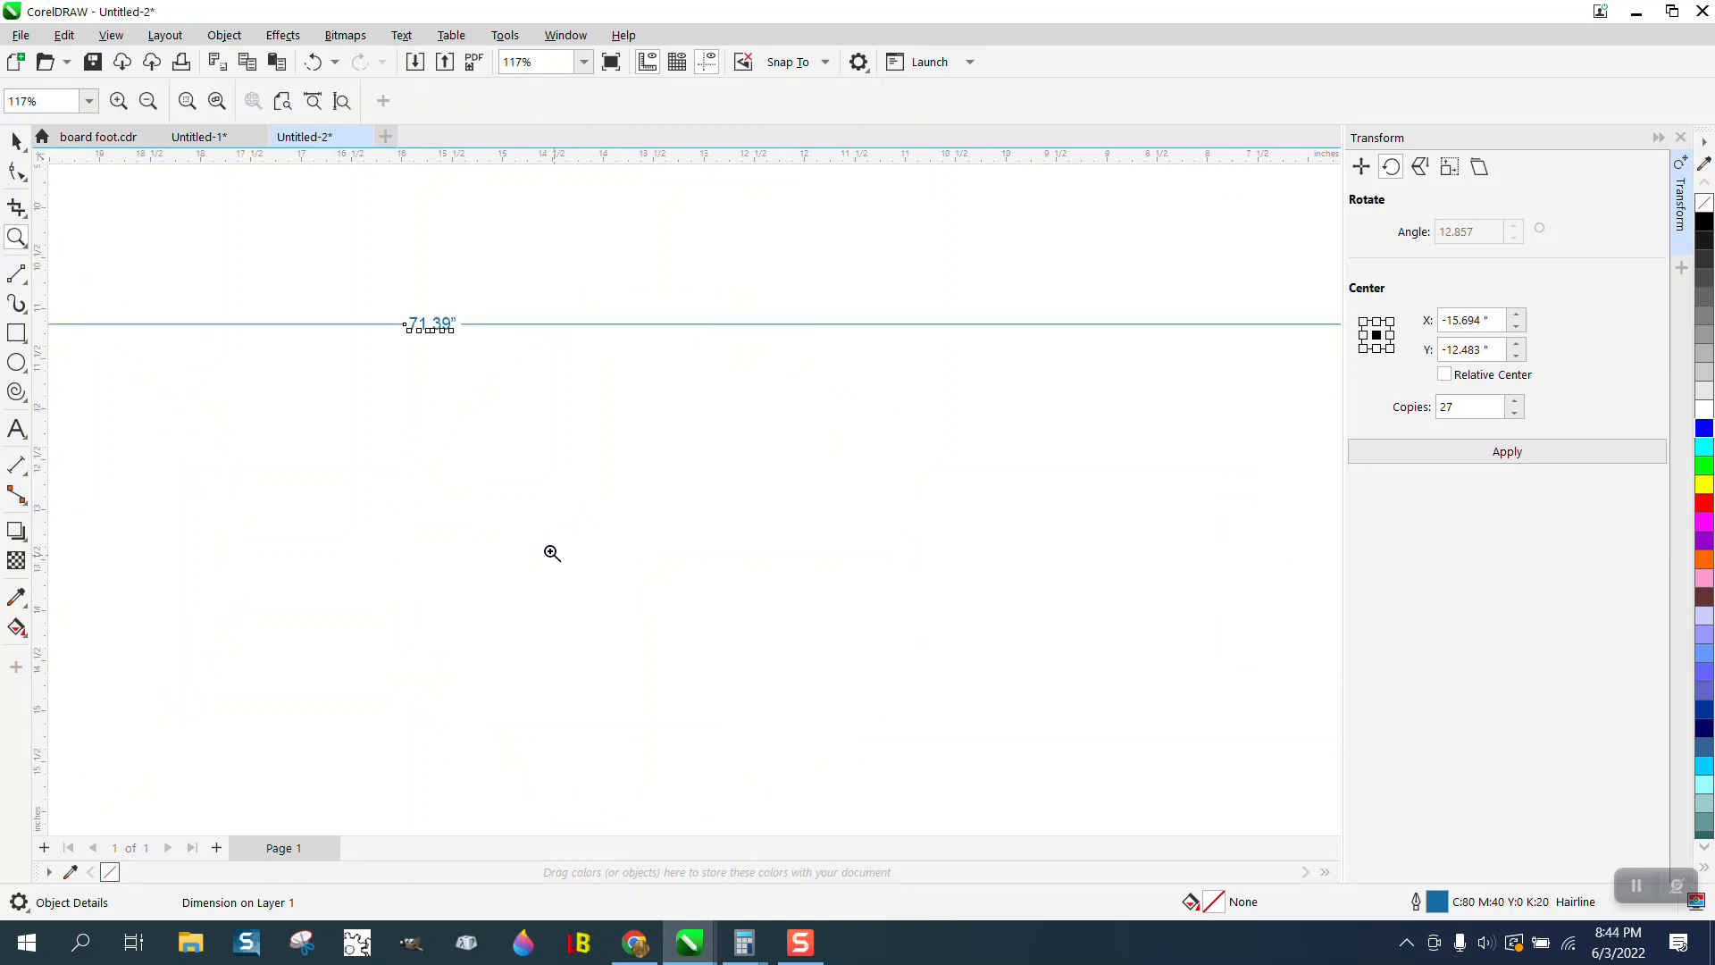
{"action": "left_click_drag", "start_coordinate": [389, 315], "coordinate": [489, 369]}
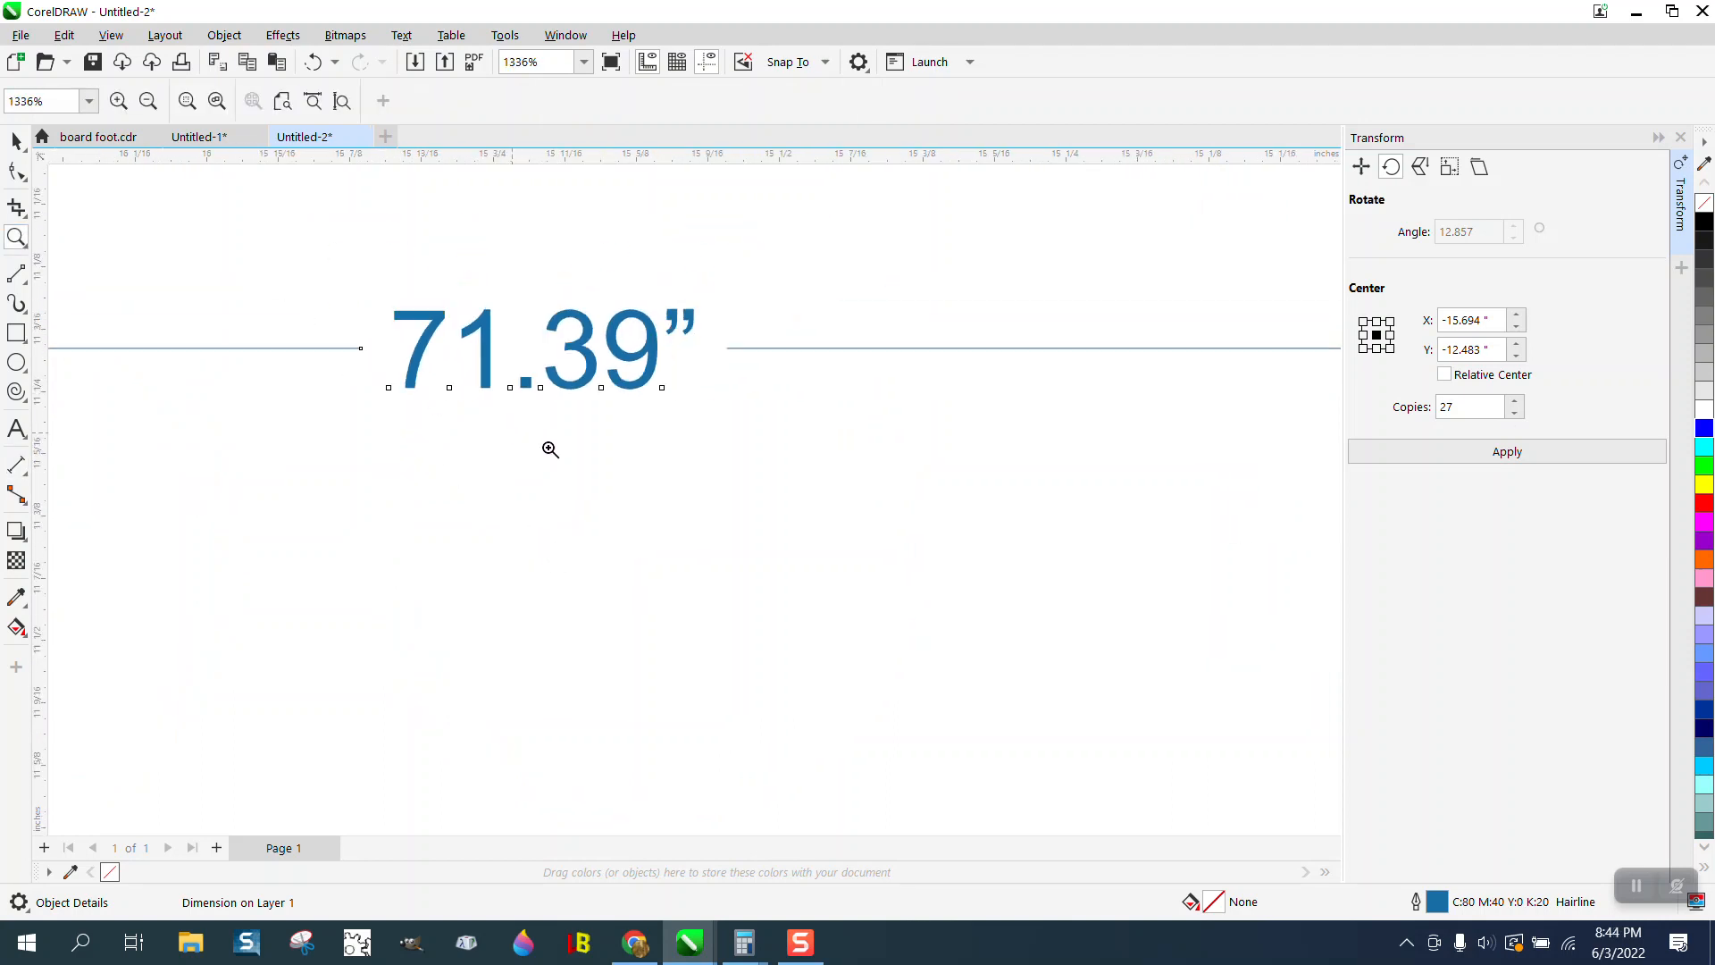
{"action": "scroll", "coordinate": [610, 489], "scroll_direction": "down", "scroll_amount": 6}
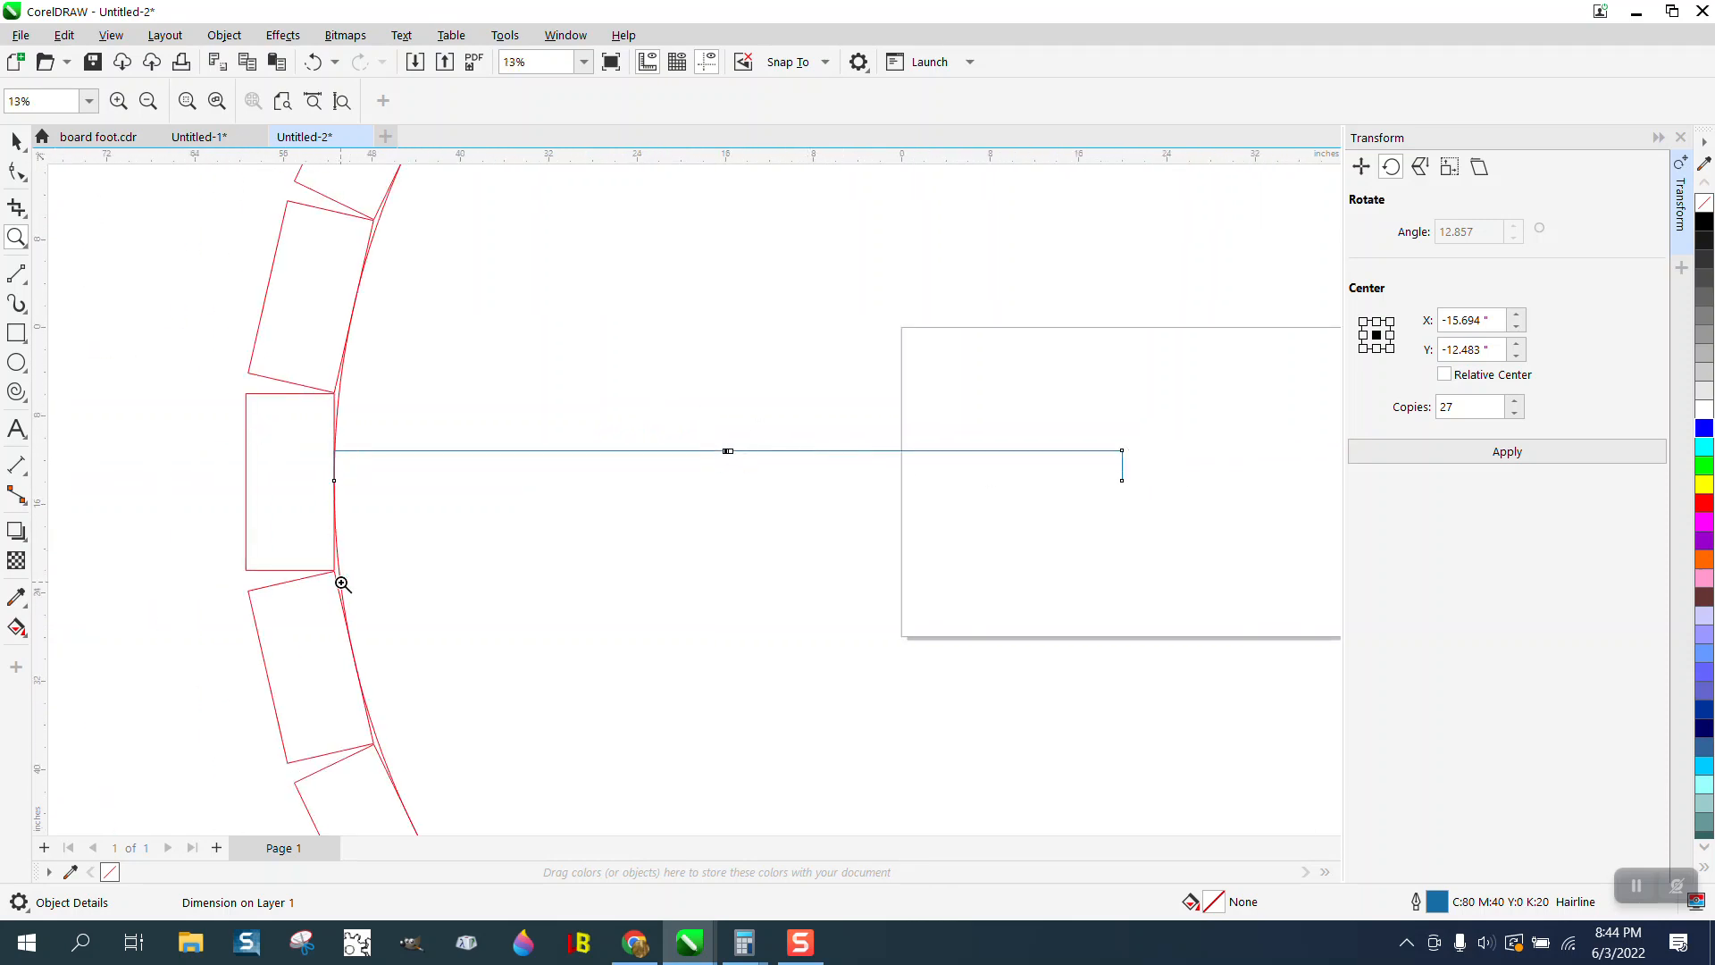
{"action": "scroll", "coordinate": [640, 505], "scroll_direction": "down", "scroll_amount": 3}
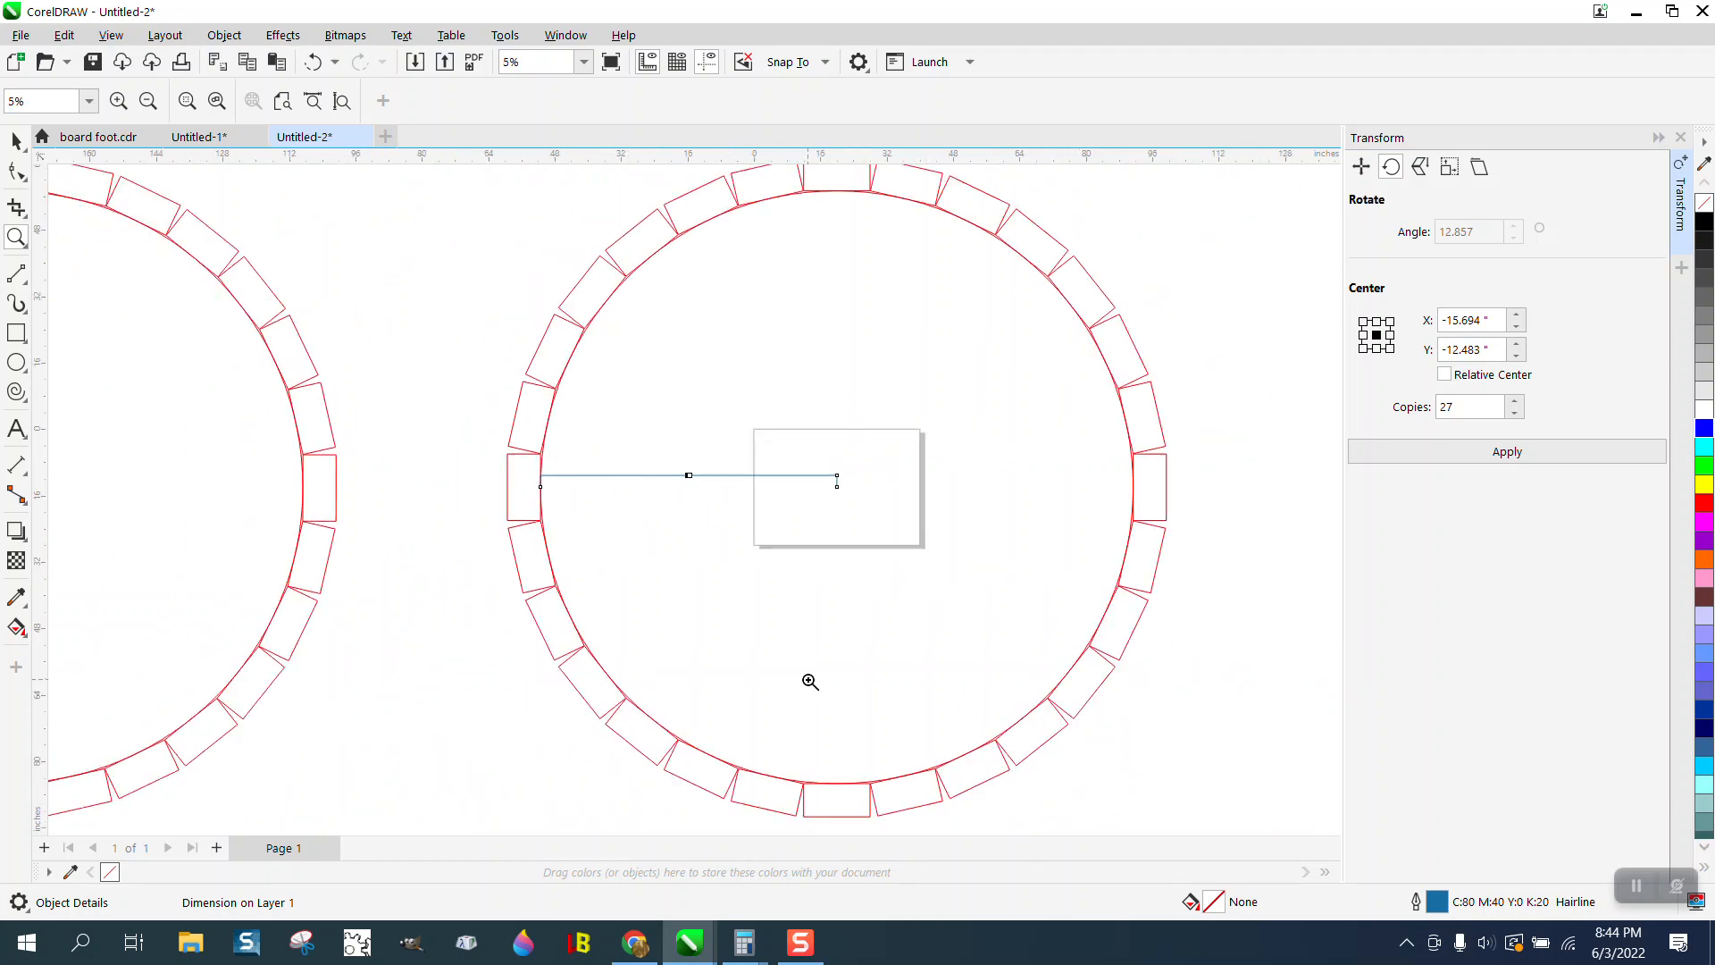
{"action": "scroll", "coordinate": [804, 670], "scroll_direction": "down", "scroll_amount": 4}
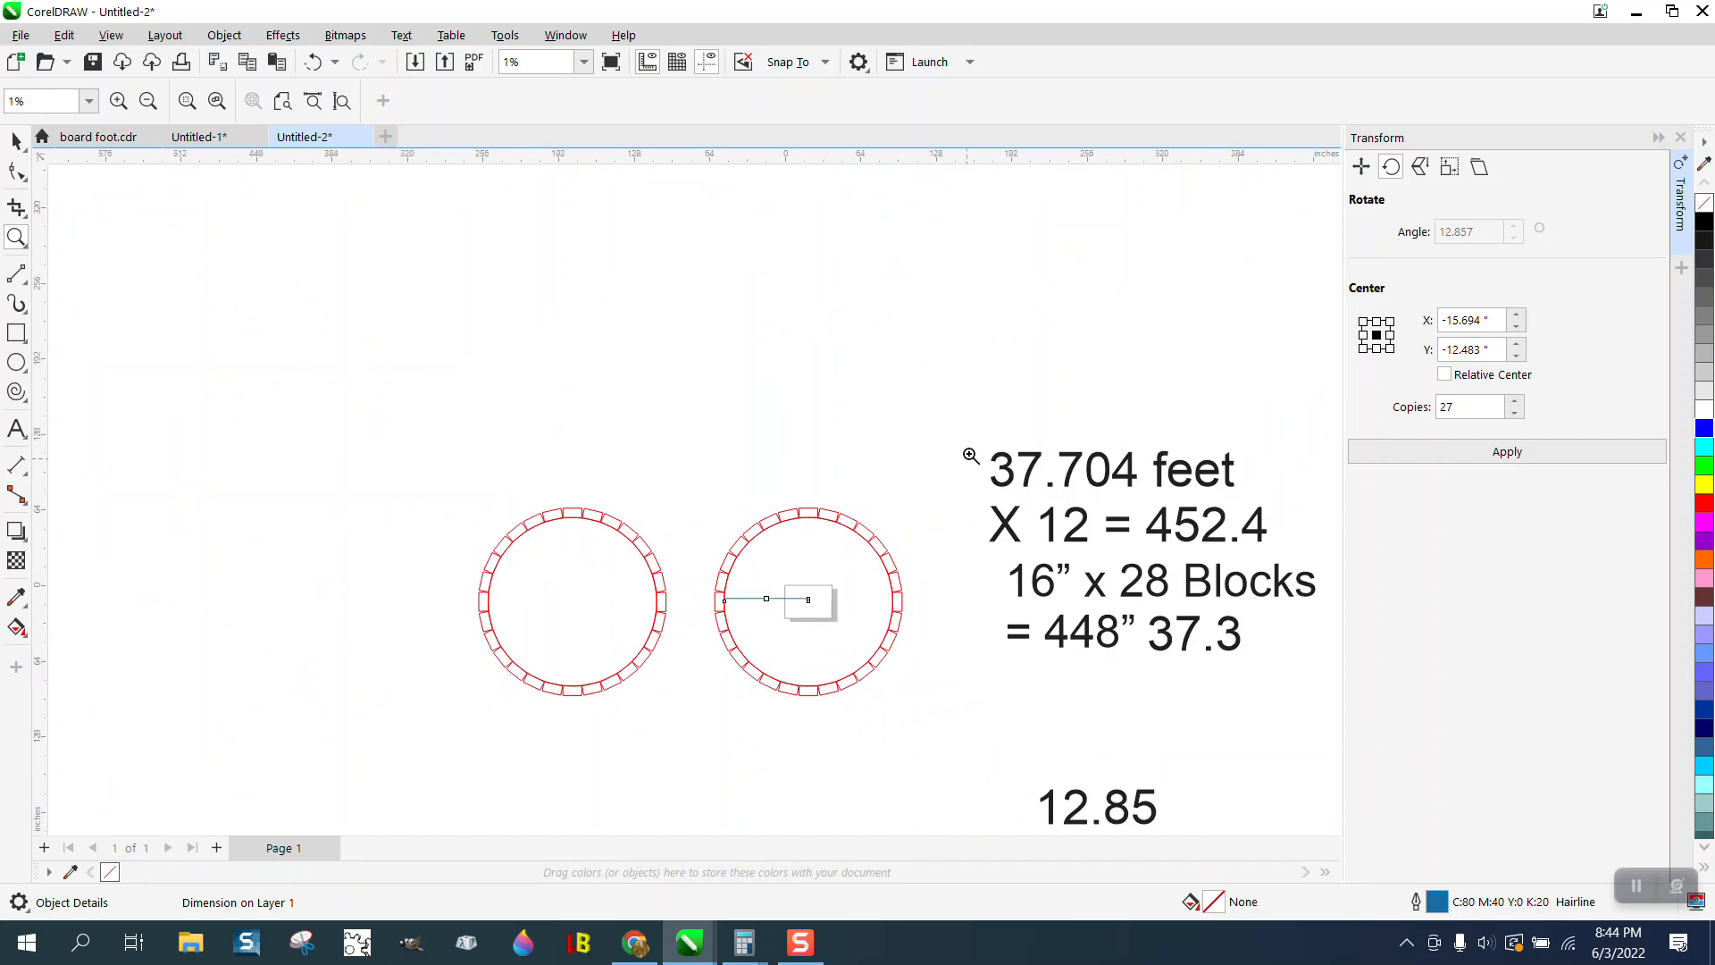
{"action": "left_click_drag", "start_coordinate": [971, 456], "coordinate": [1311, 672]}
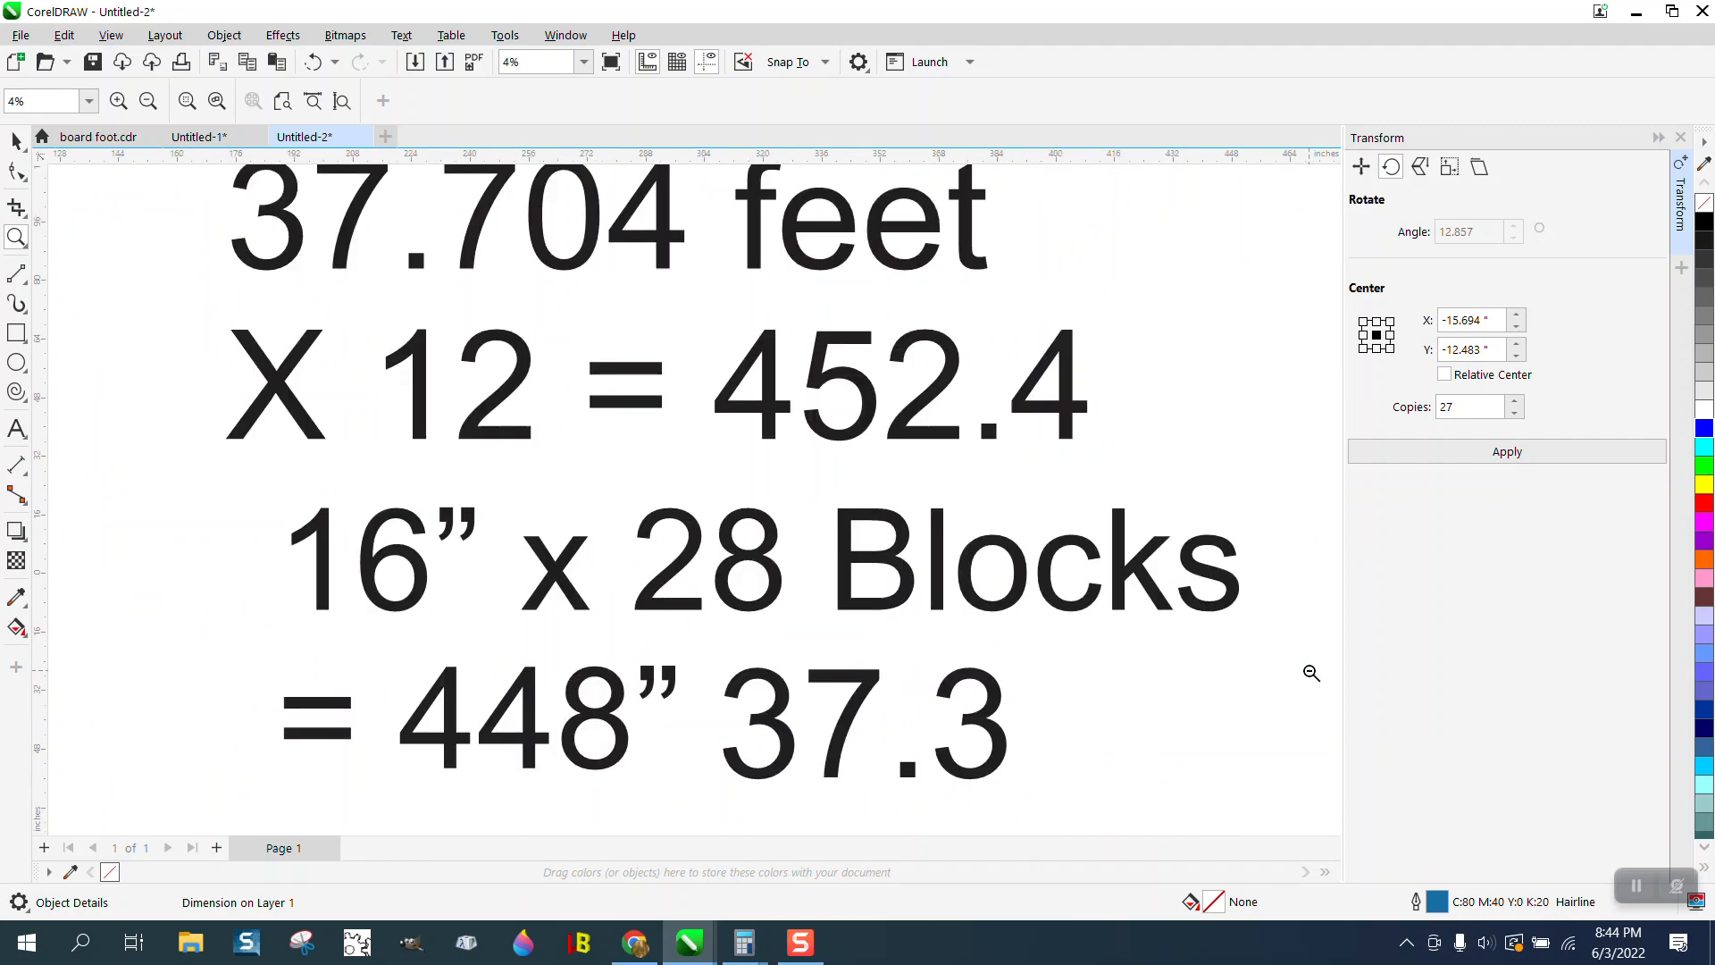